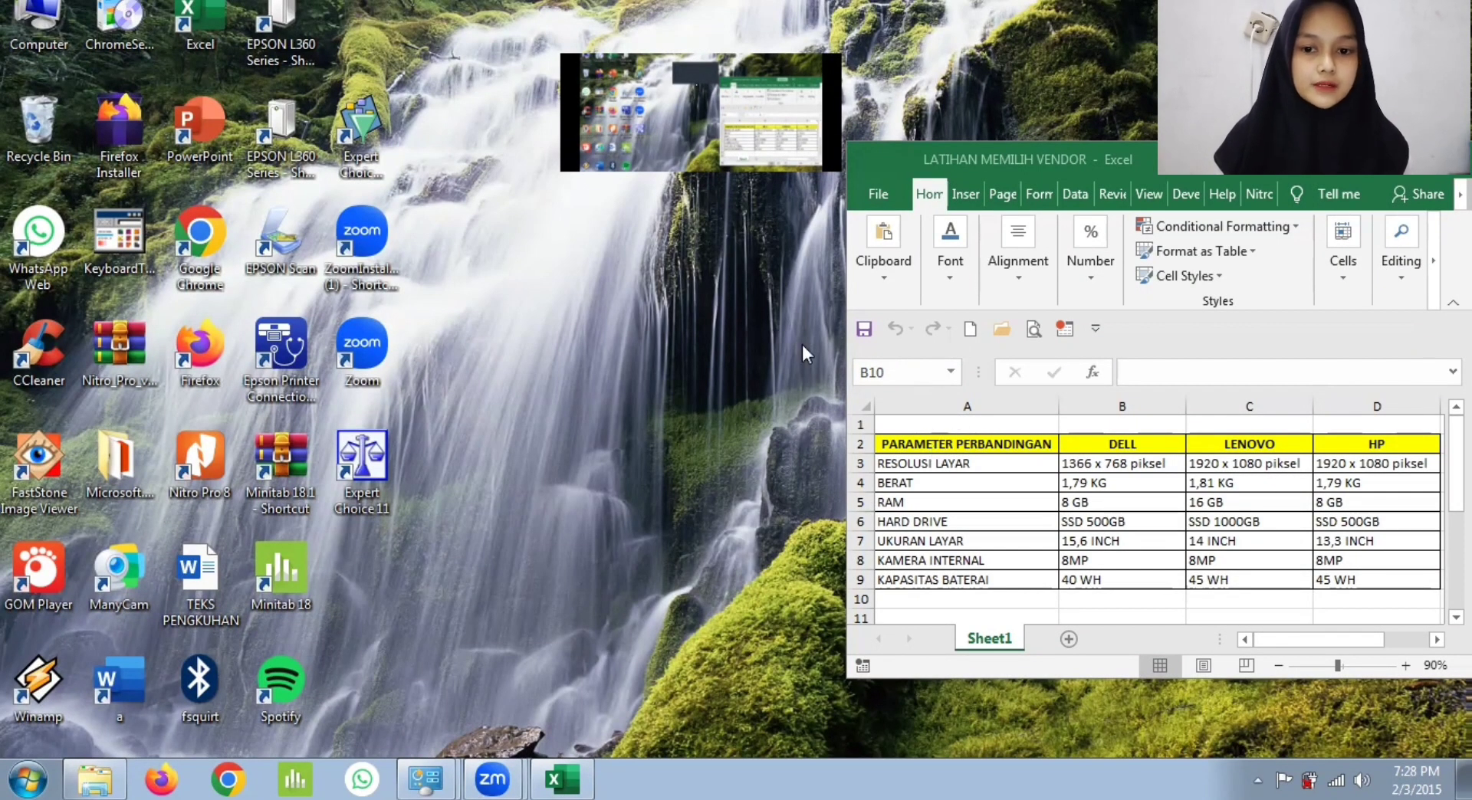
# Step: Launch Expert Choice 11 and create a new model with the Direct modeling method, named LATIHAN MEMILIH LAPTOP
pyautogui.click(370, 462)
pyautogui.doubleClick(370, 463)
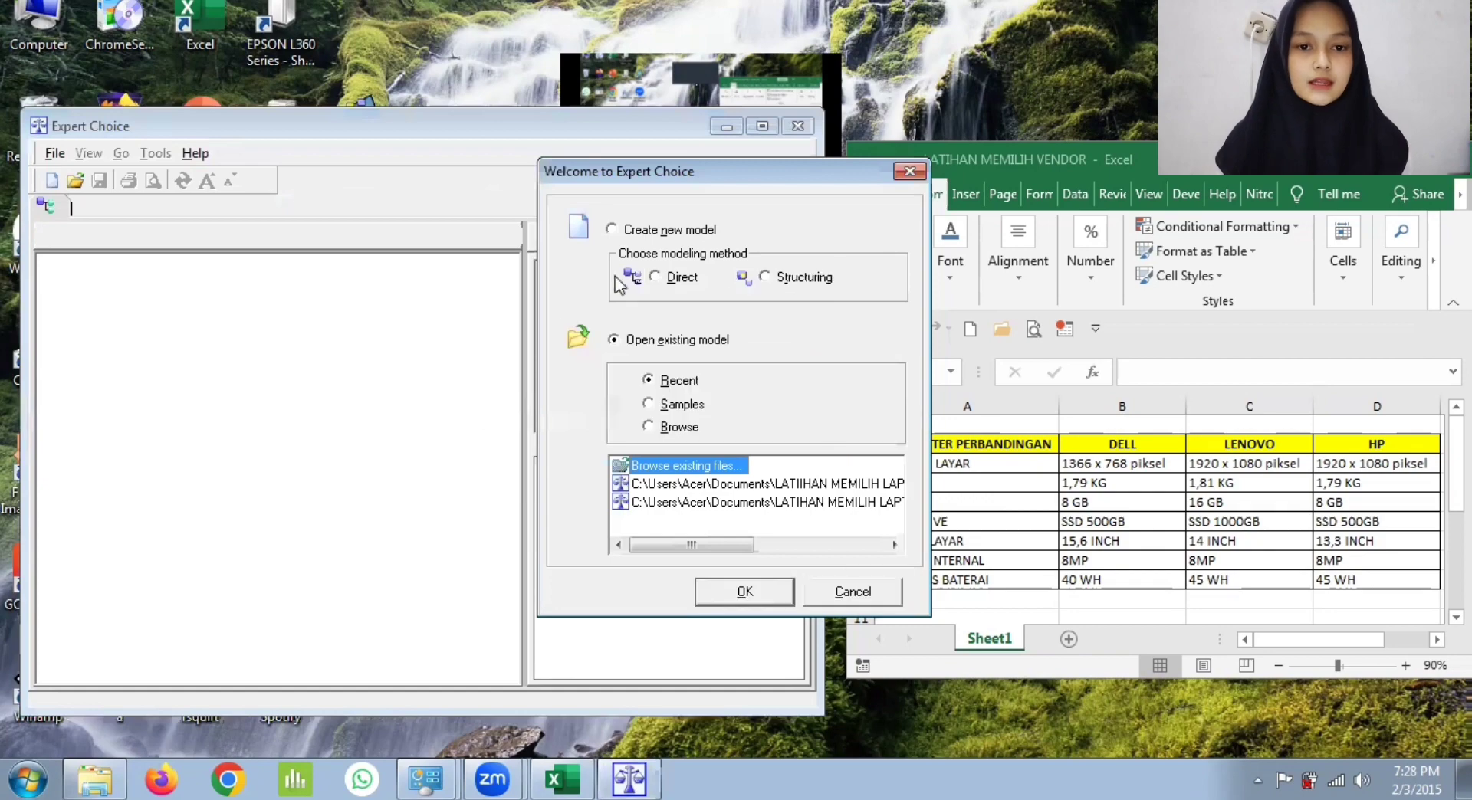
pyautogui.click(612, 229)
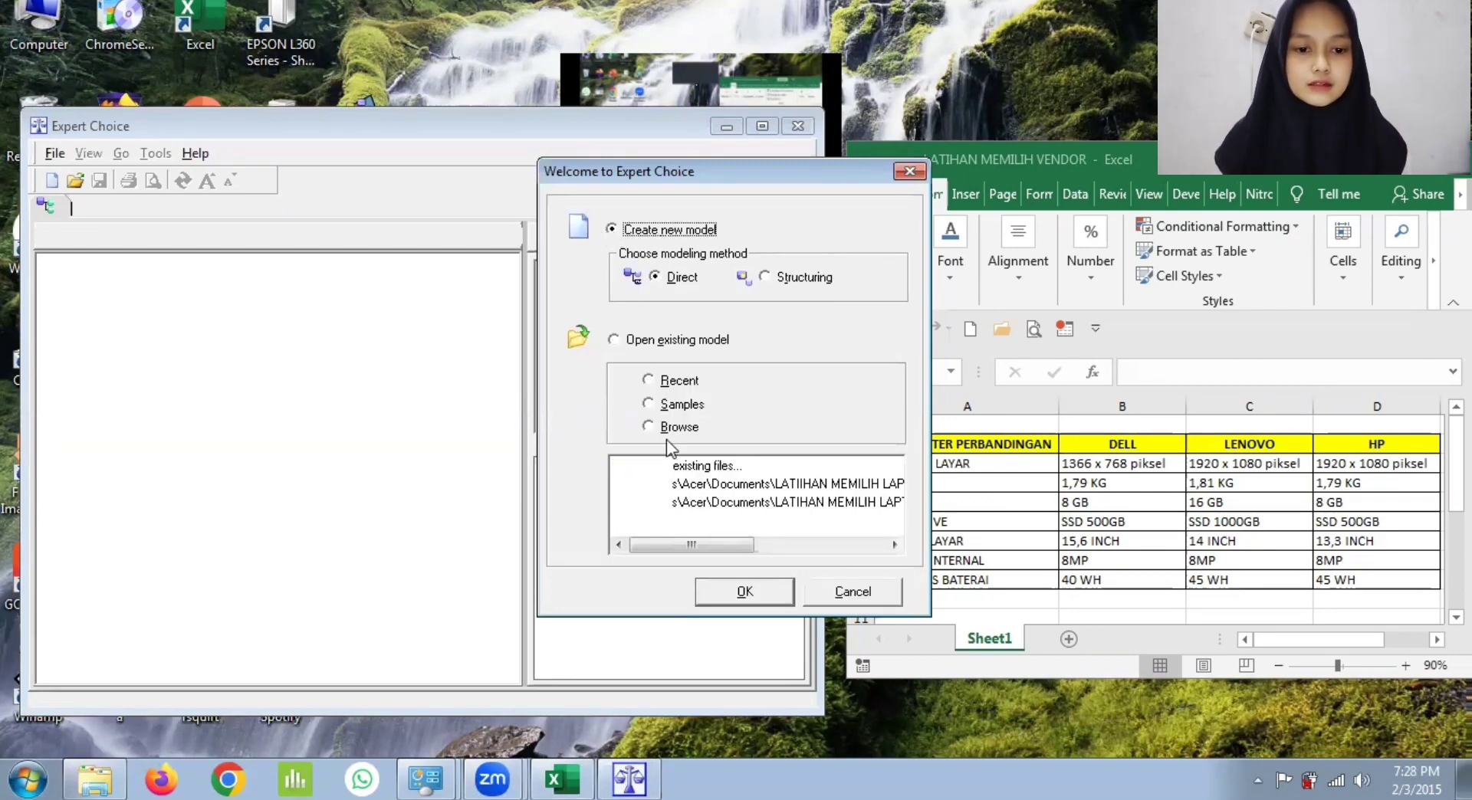
pyautogui.click(716, 592)
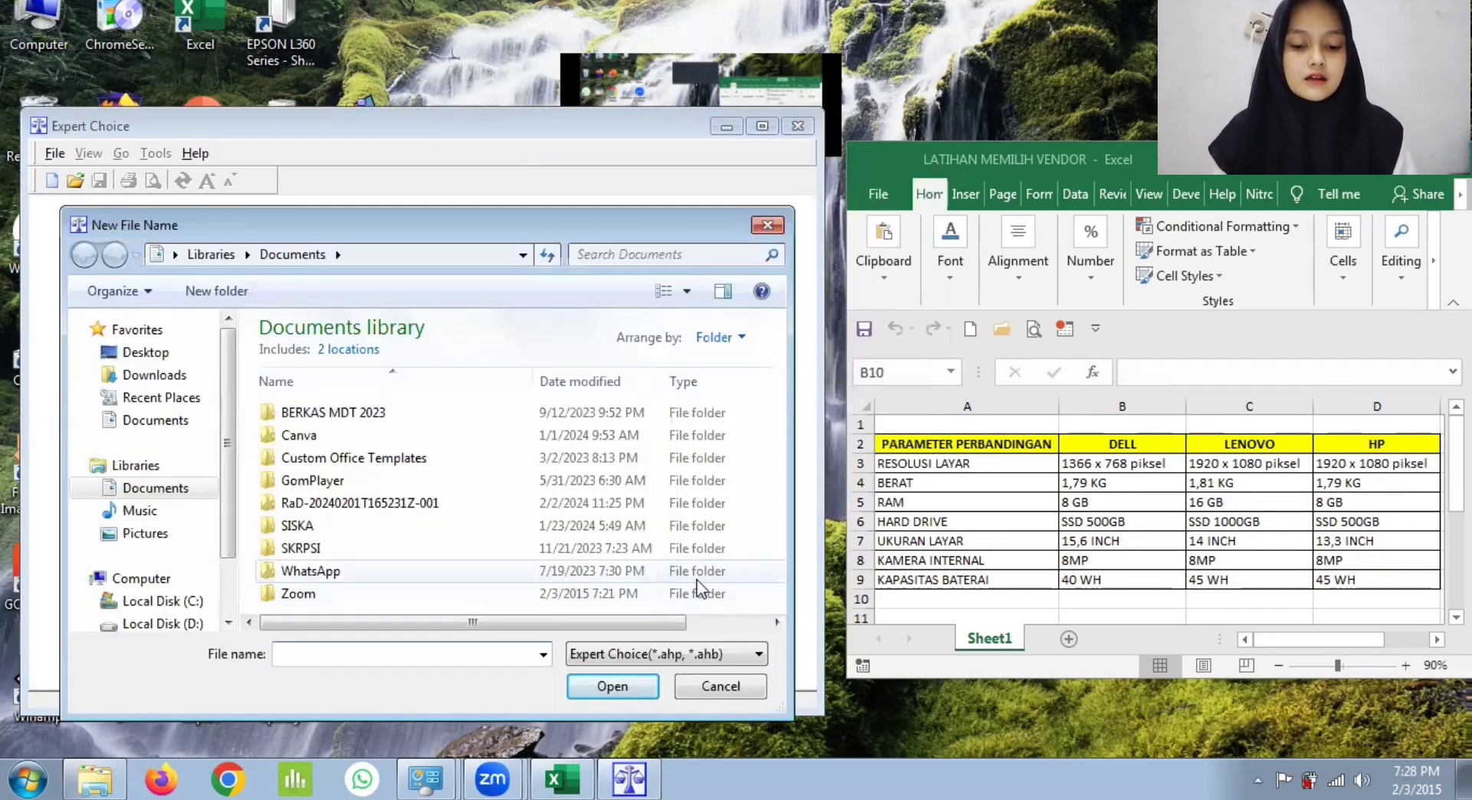
pyautogui.write('LATIHAN')
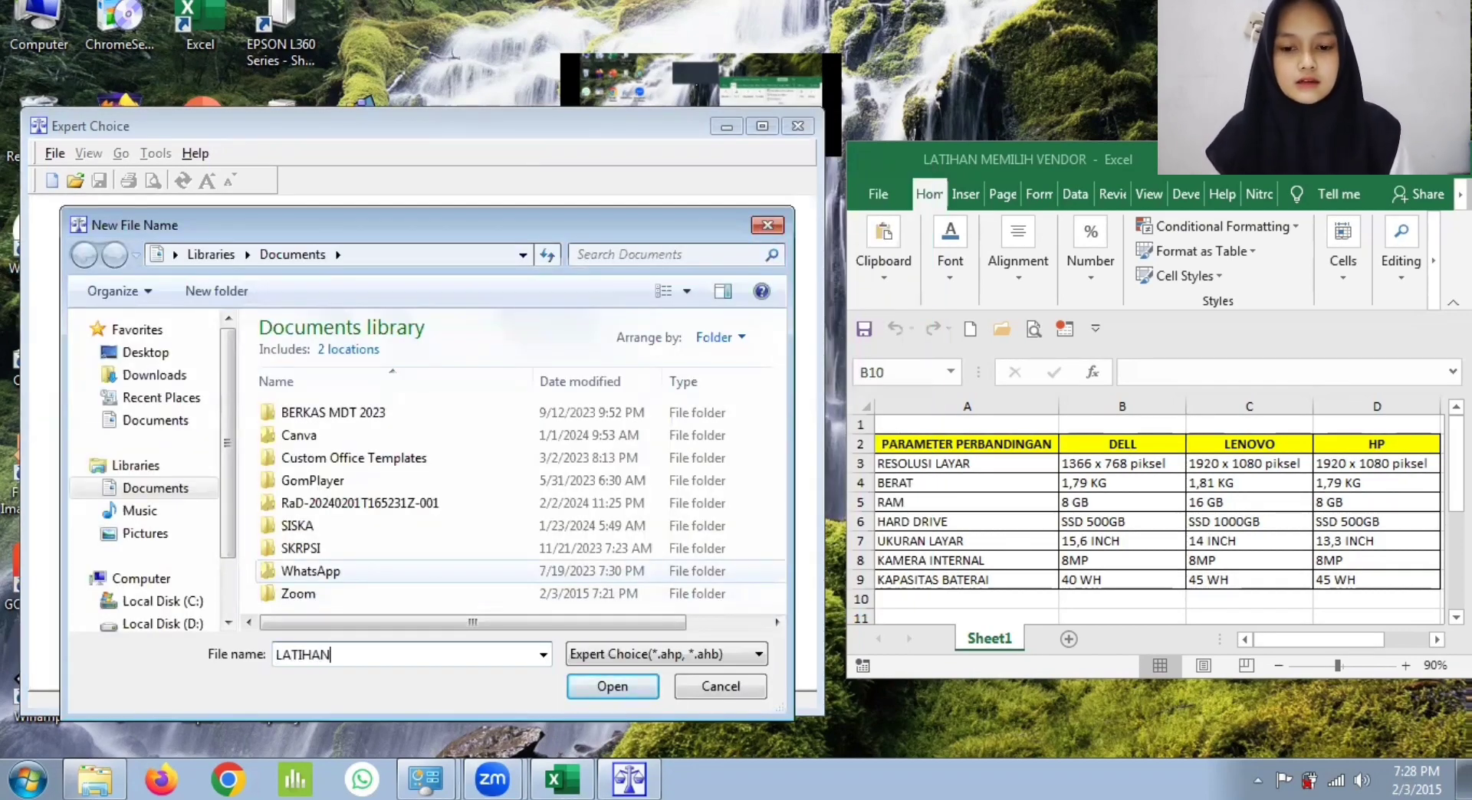
pyautogui.write(' MEMILIH ')
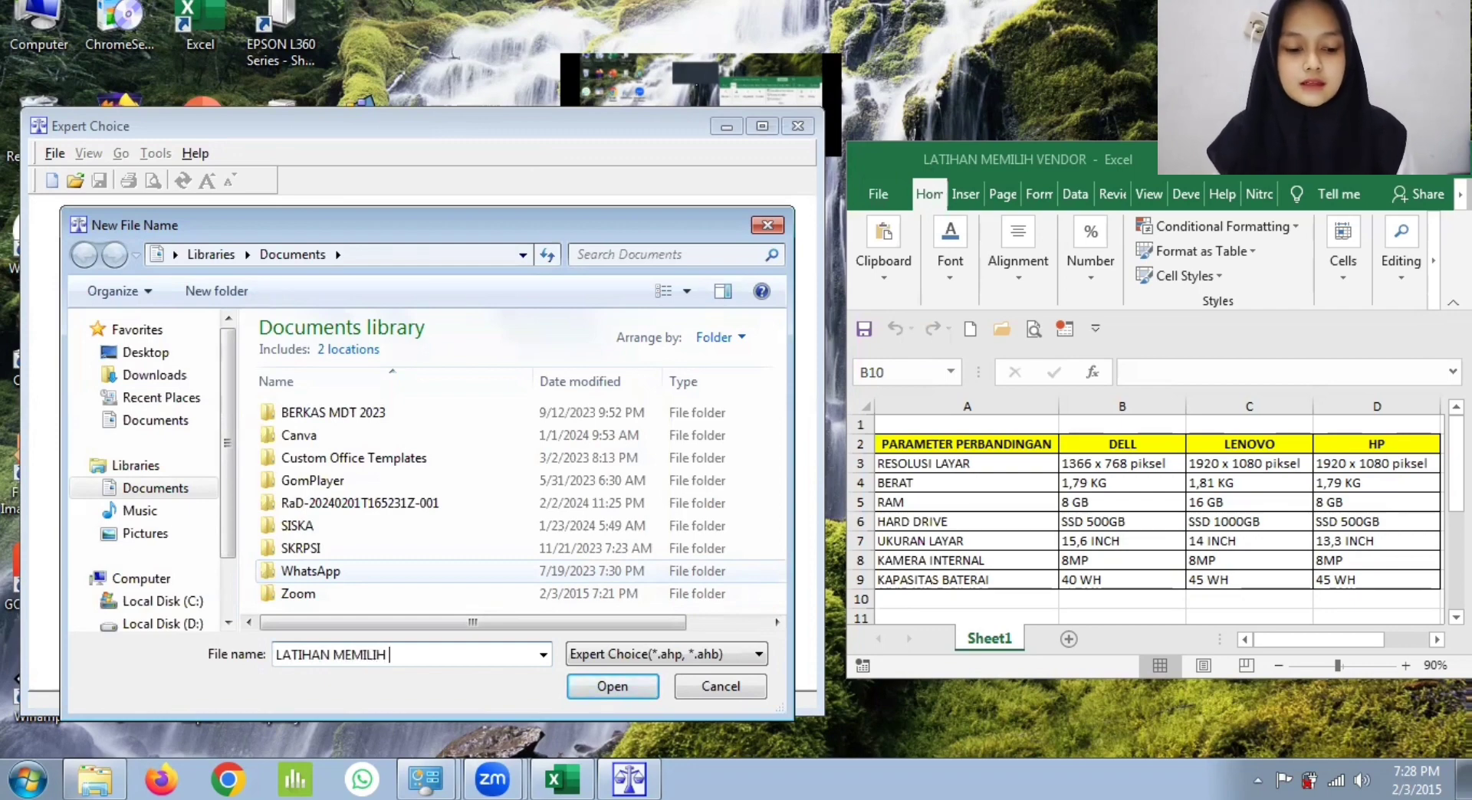
pyautogui.write('LAPTO')
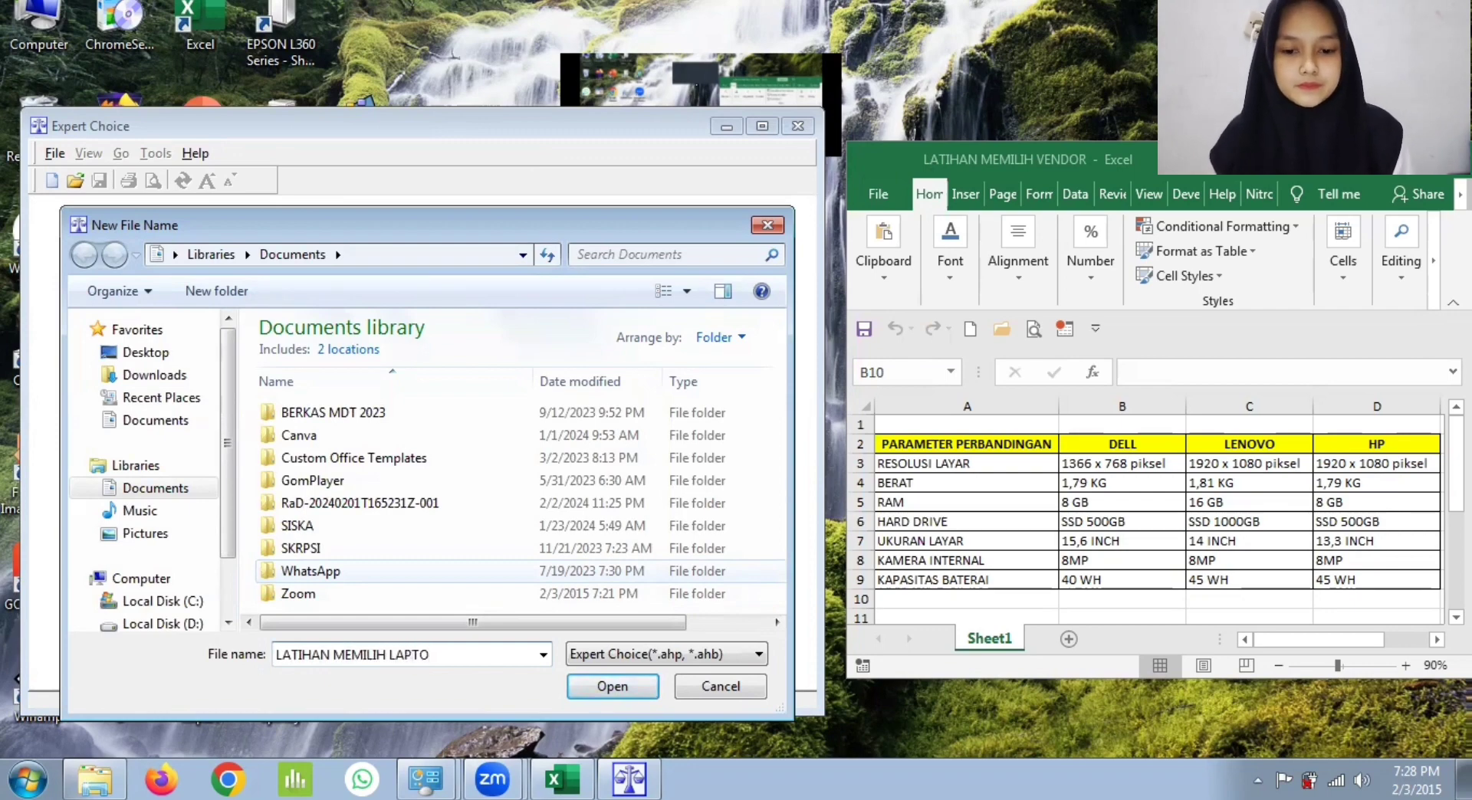
pyautogui.write('P')
pyautogui.press('Return')
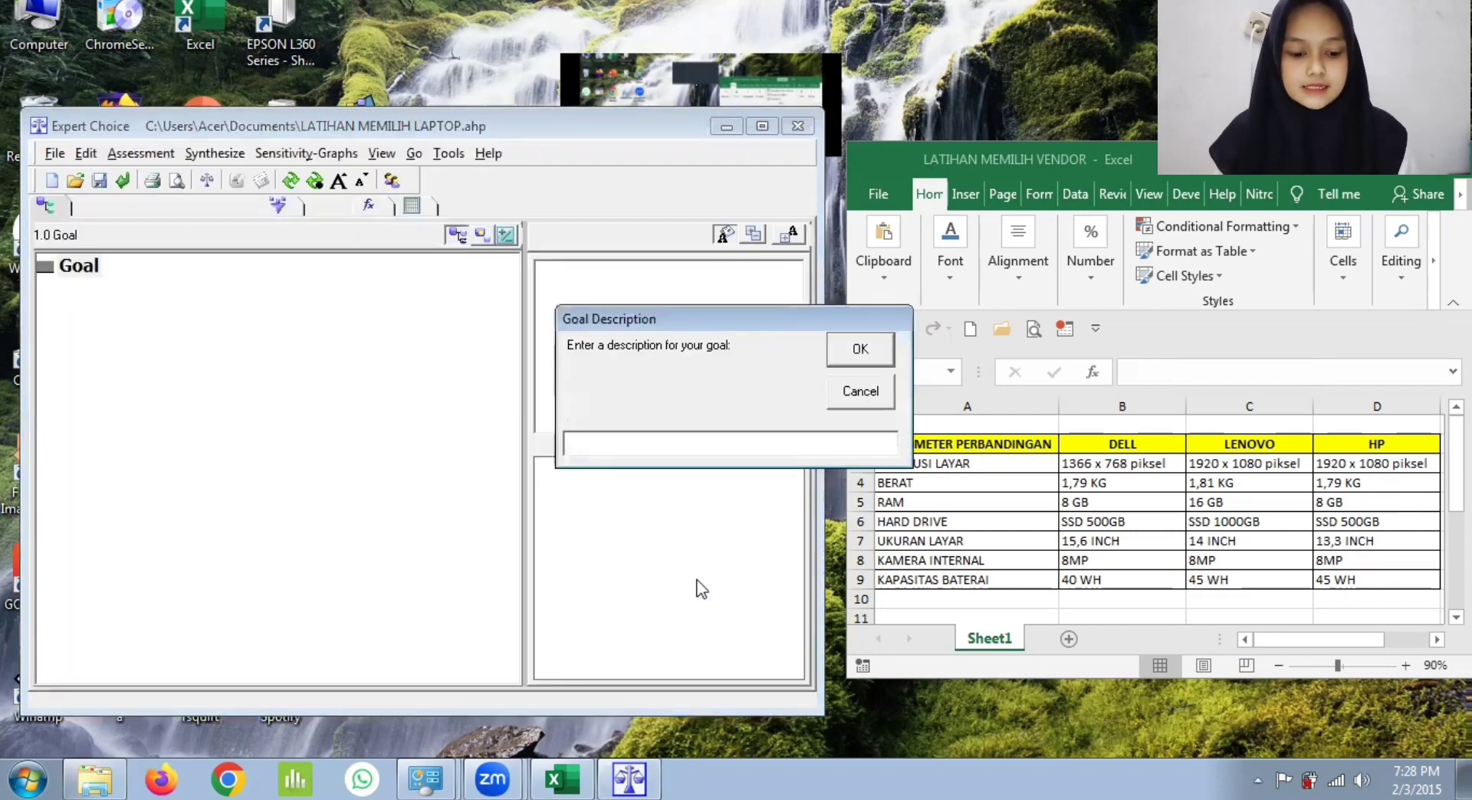
# Step: Enter MEMILIH LAPTOP as the description of the model's goal
pyautogui.write('MEMIL')
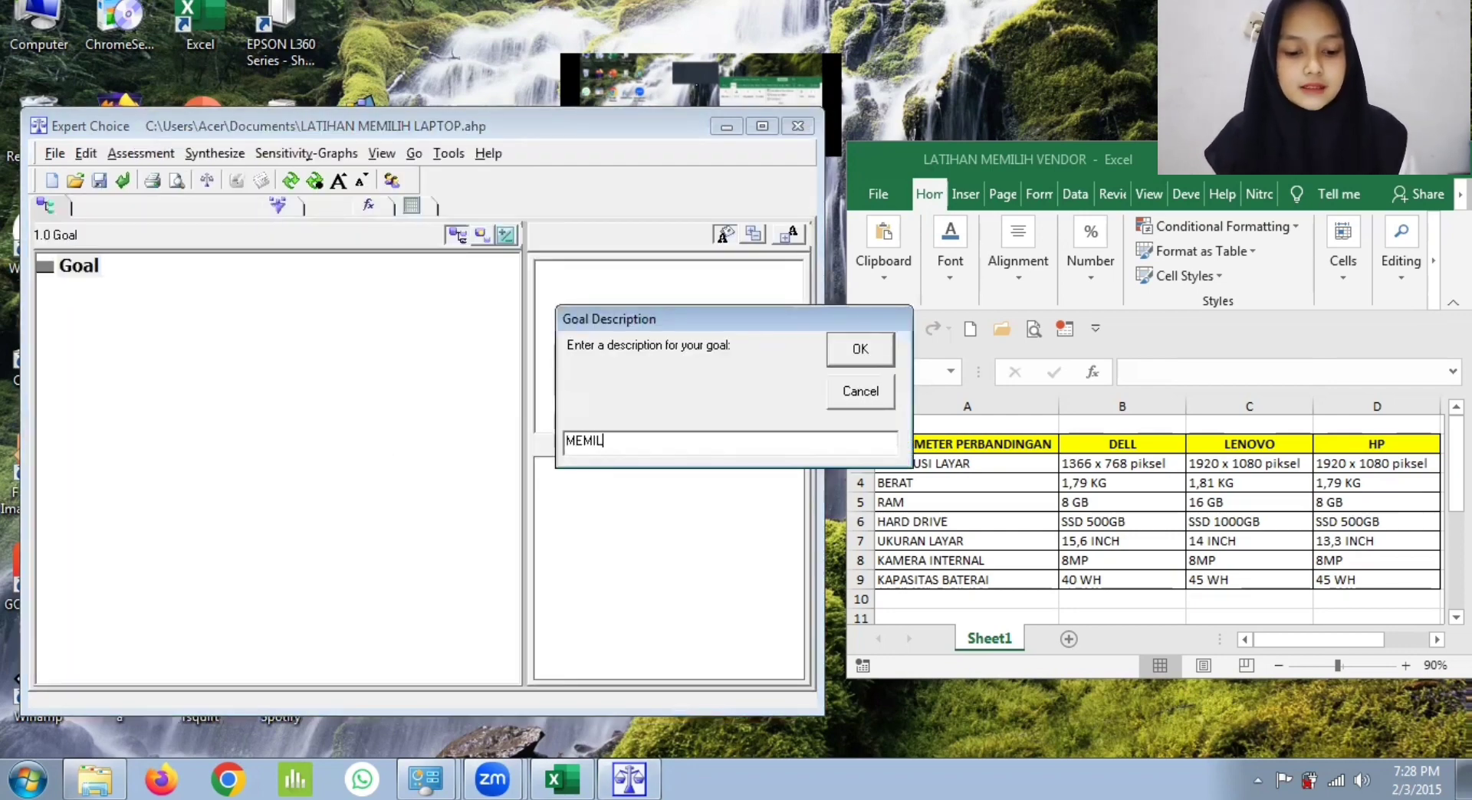
pyautogui.write('IH LAPTOP')
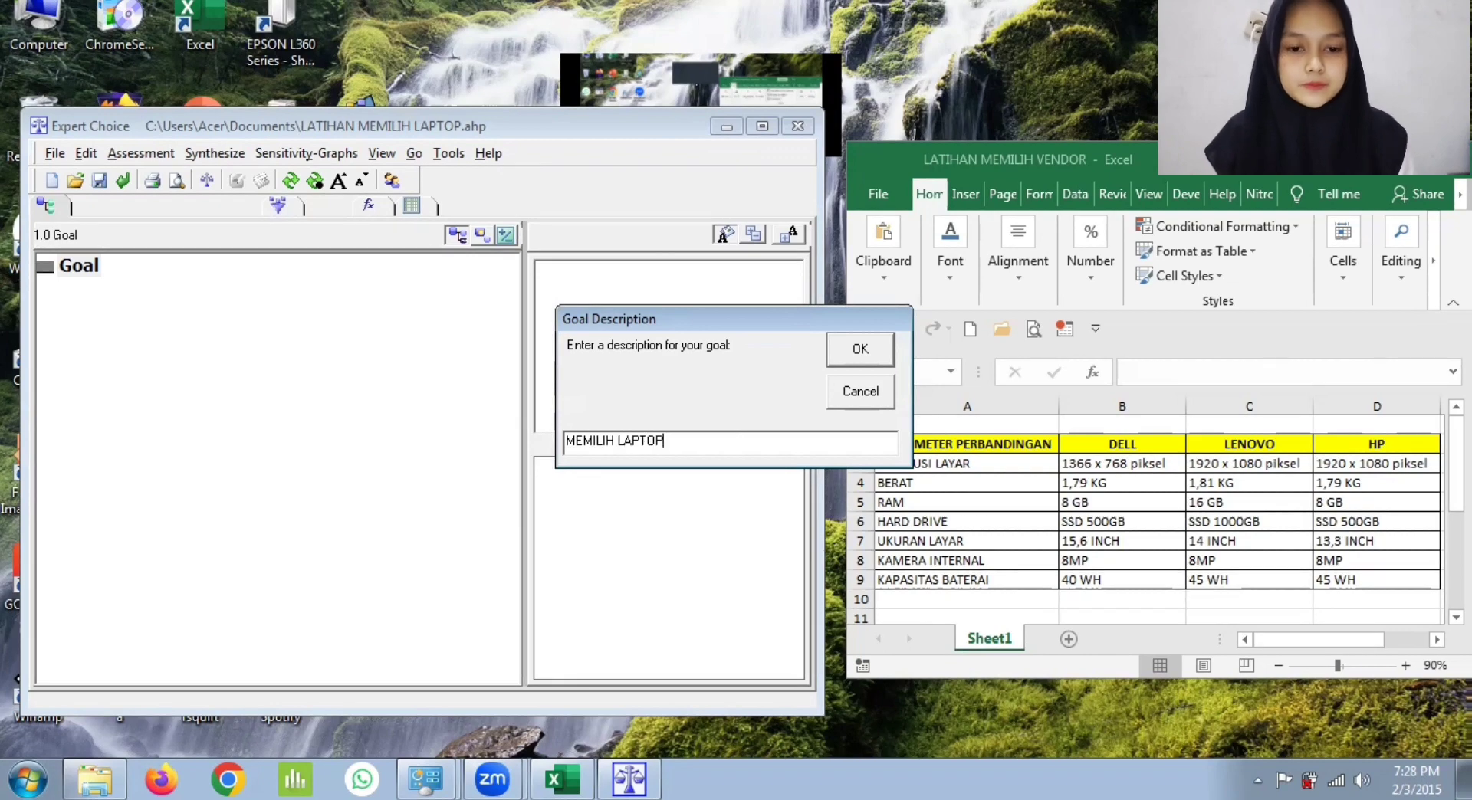
pyautogui.press('Return')
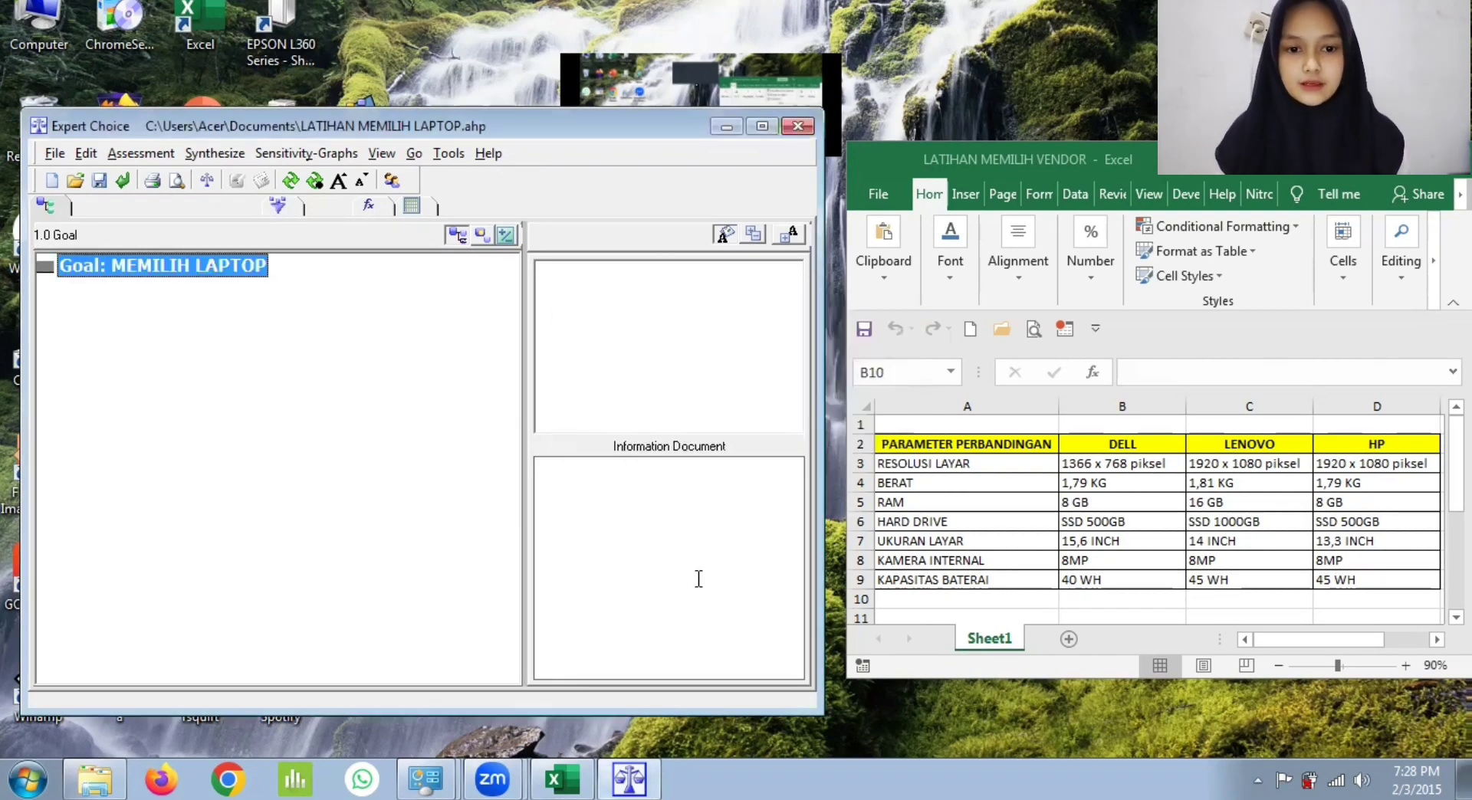
# Step: Insert RESOLUSI LAYAR, BERAT and RAM as the first three criteria under the goal node
pyautogui.rightClick(159, 270)
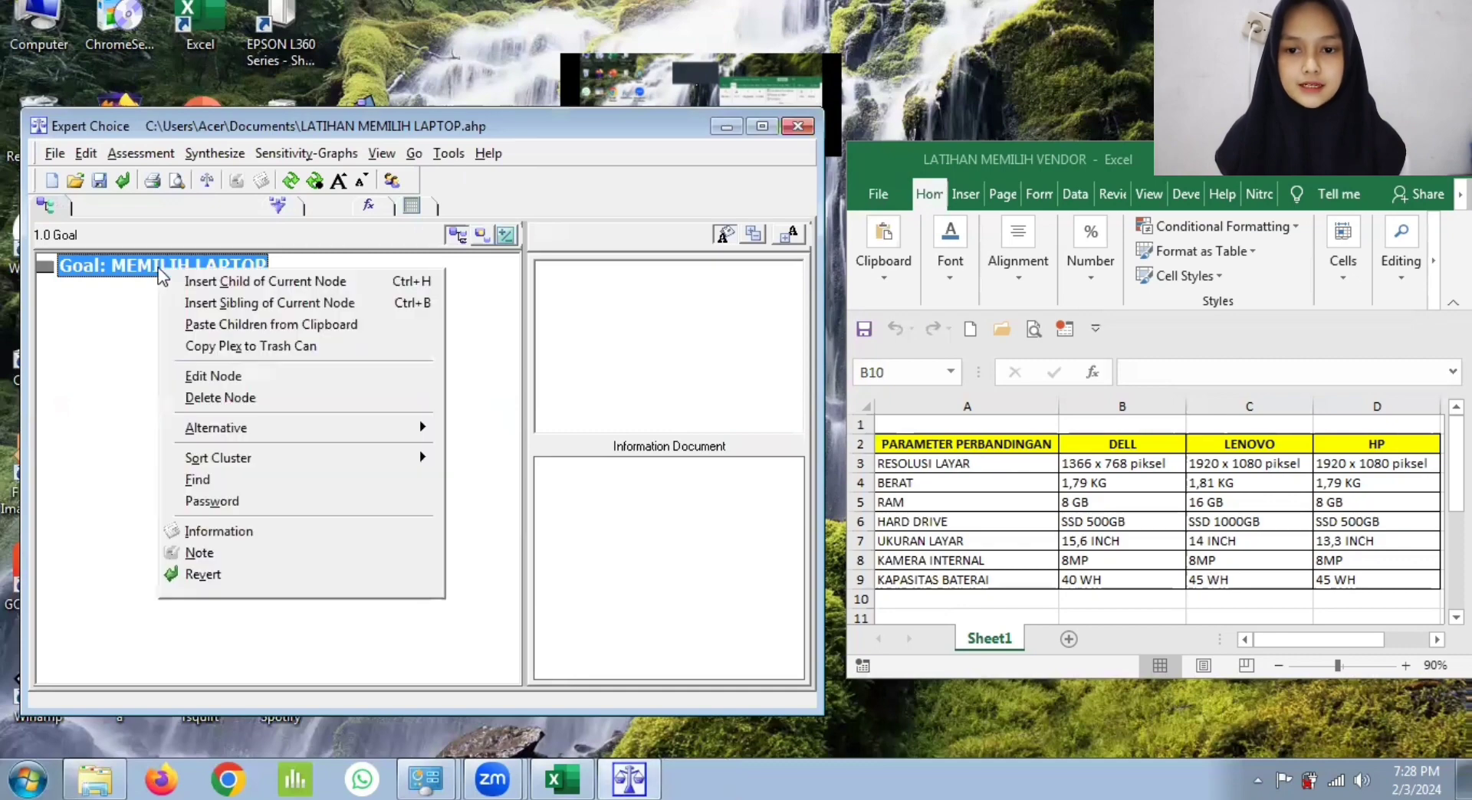
pyautogui.click(204, 282)
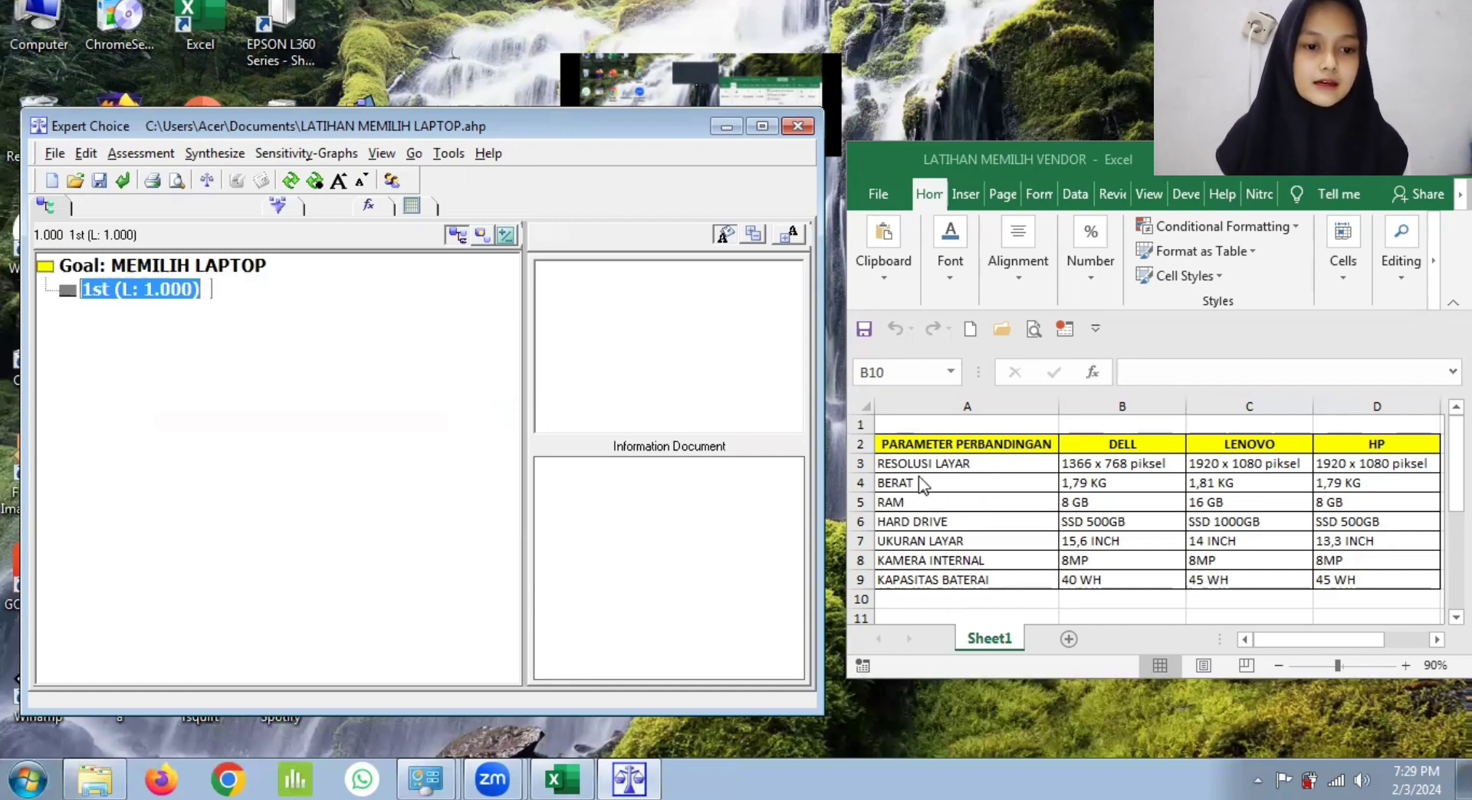
pyautogui.write('RES')
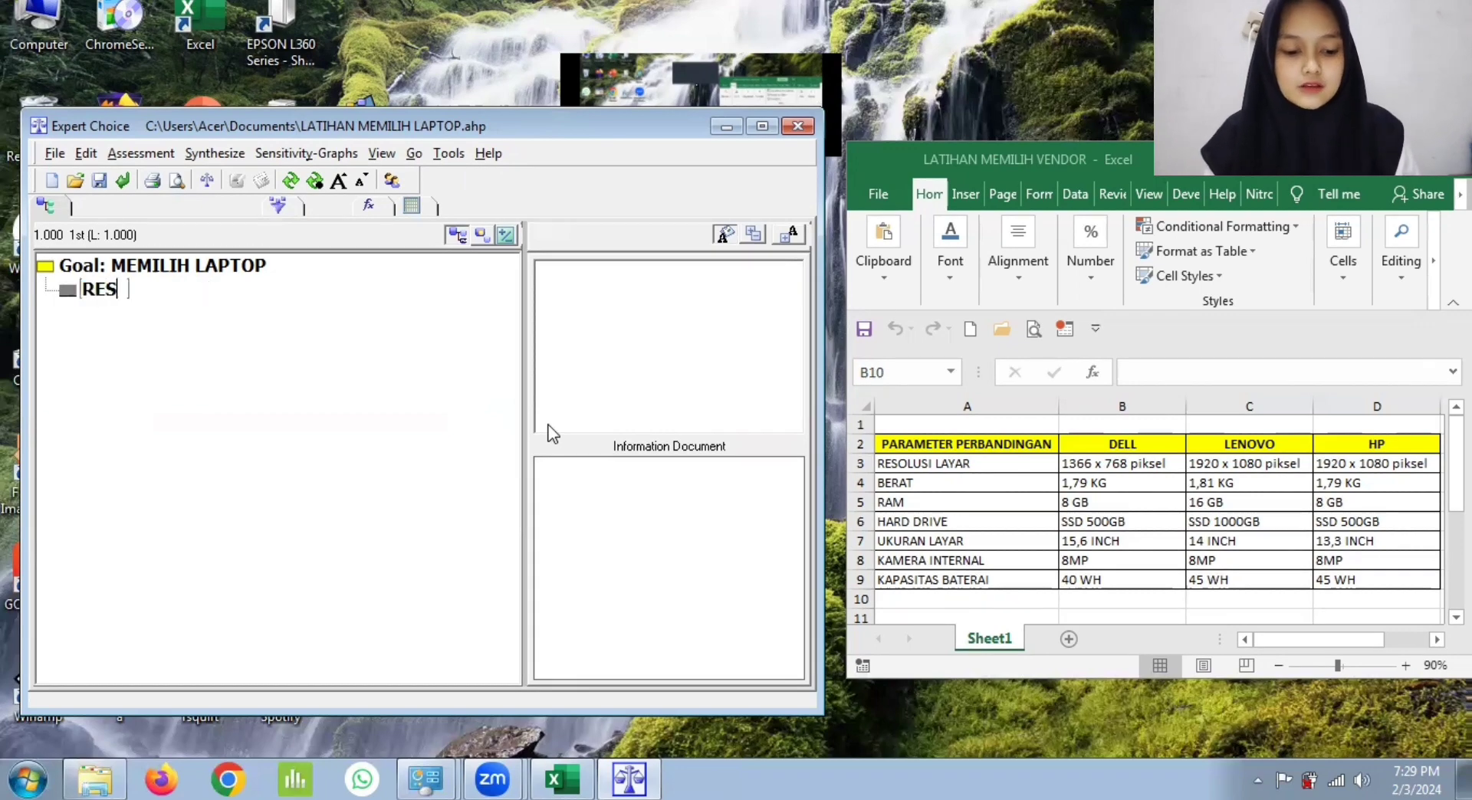
pyautogui.write('OLUSI LAYAR')
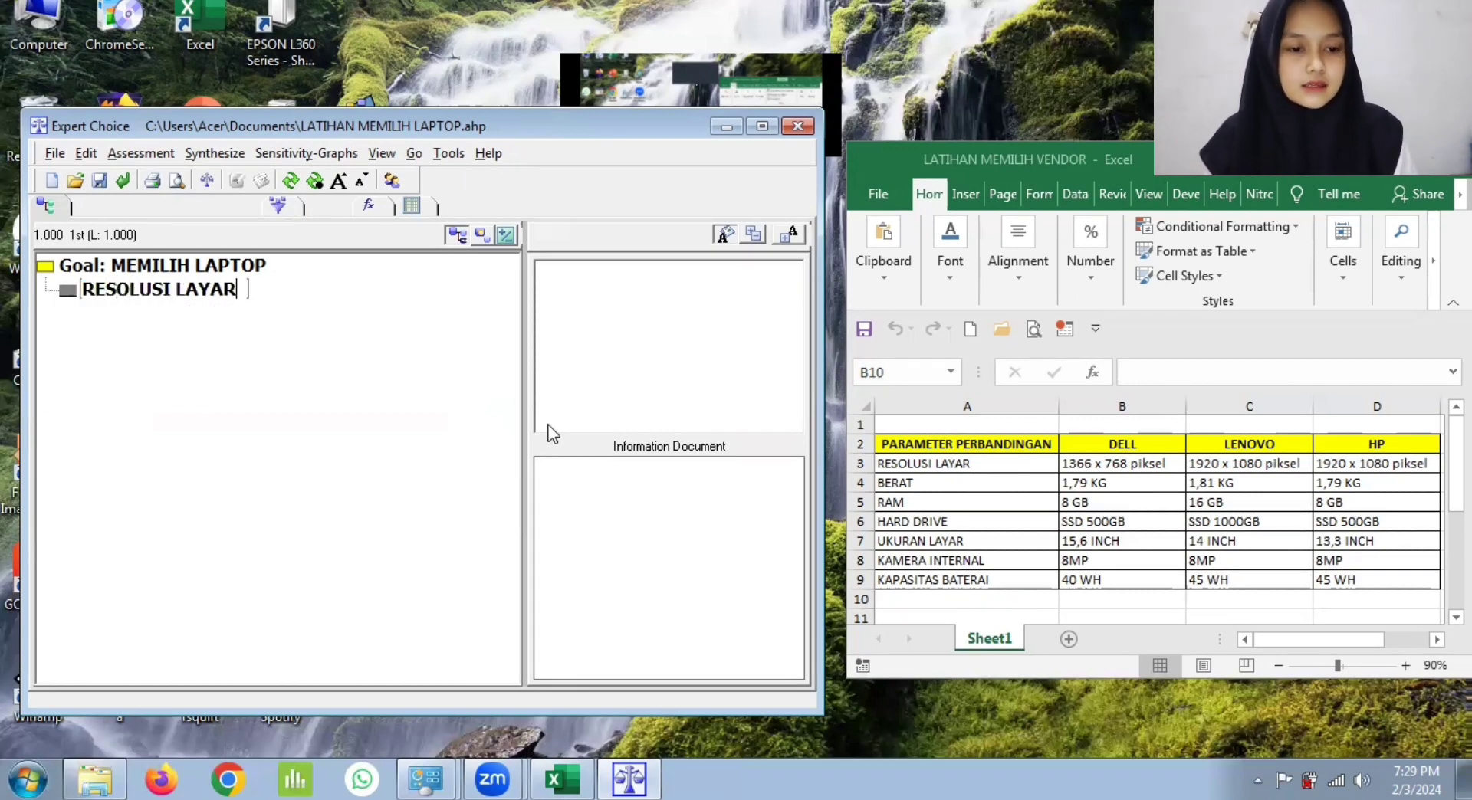
pyautogui.press('Return')
pyautogui.write('BERAT')
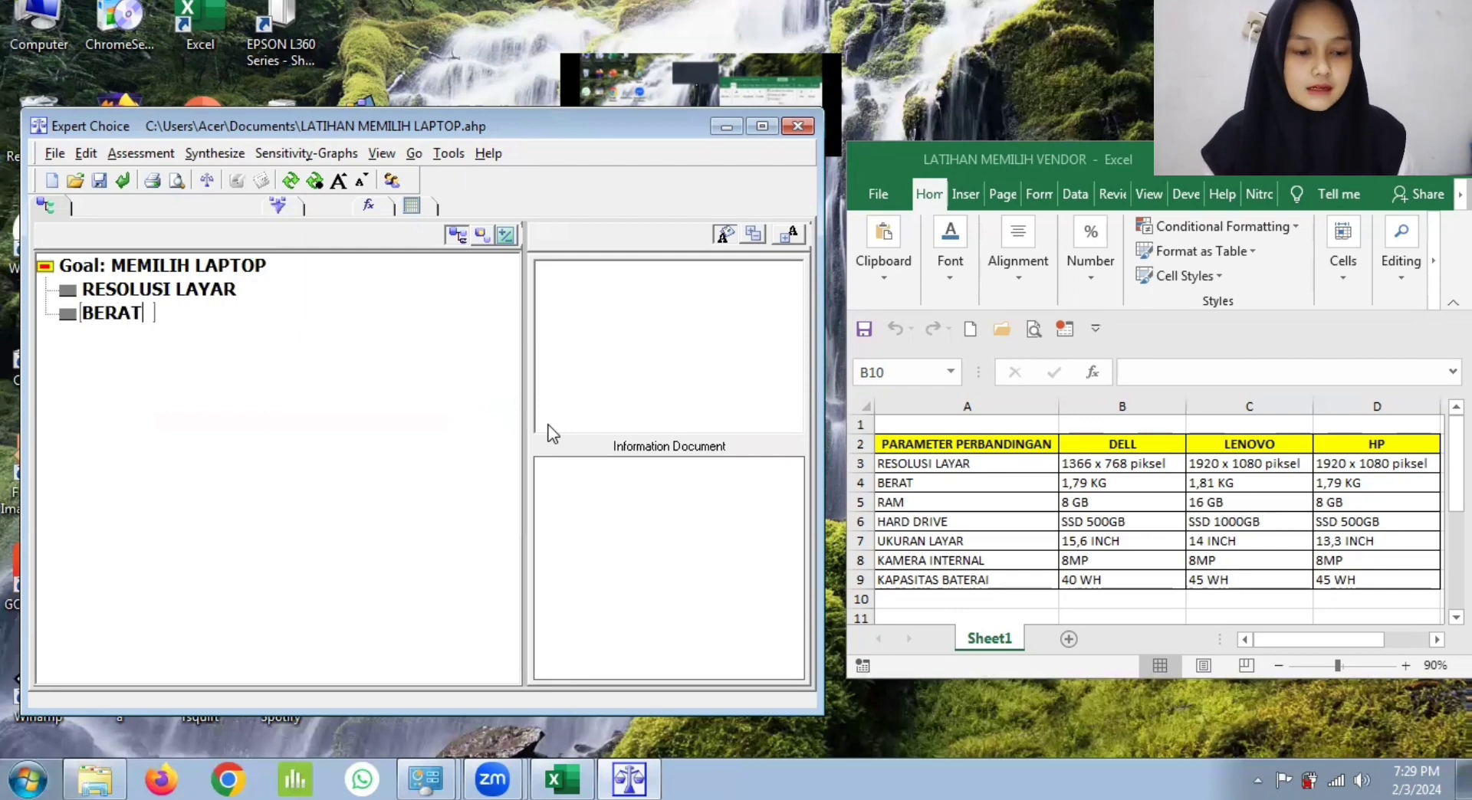
pyautogui.press('Return')
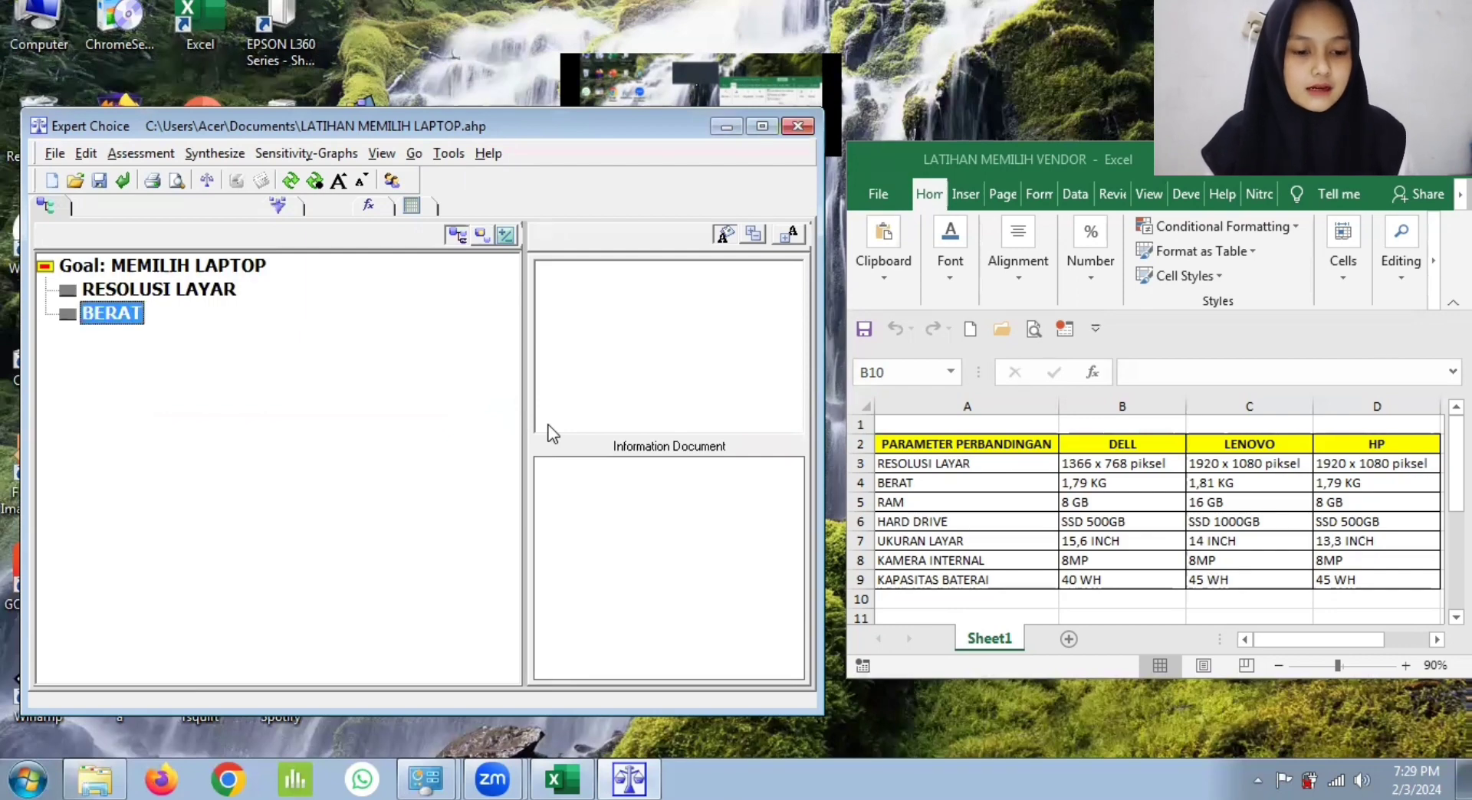
pyautogui.write('RAM')
pyautogui.press('Return')
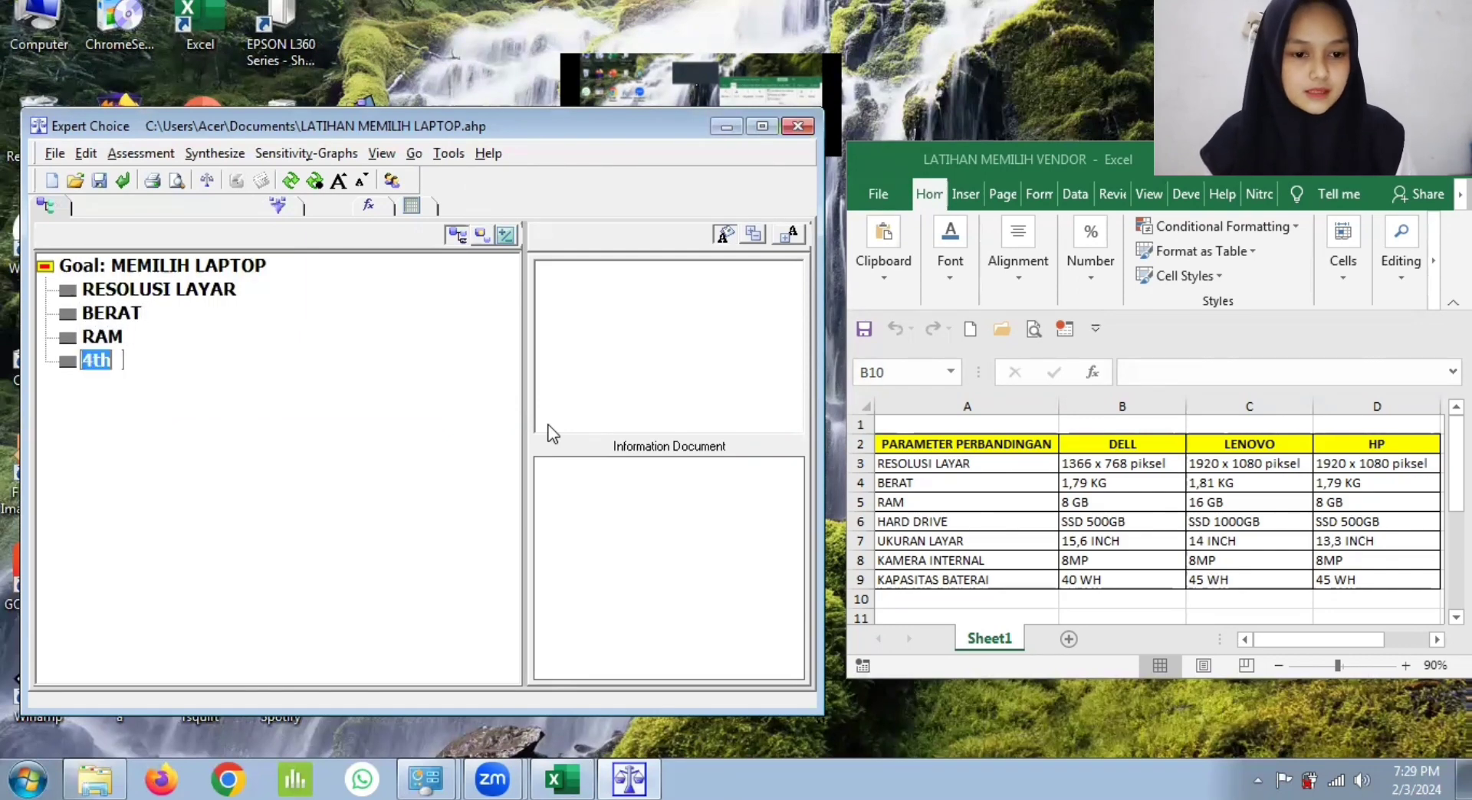
# Step: Add HARD DRIVE and UKURAN LAYAR as the fourth and fifth criteria under the goal
pyautogui.write('HARD')
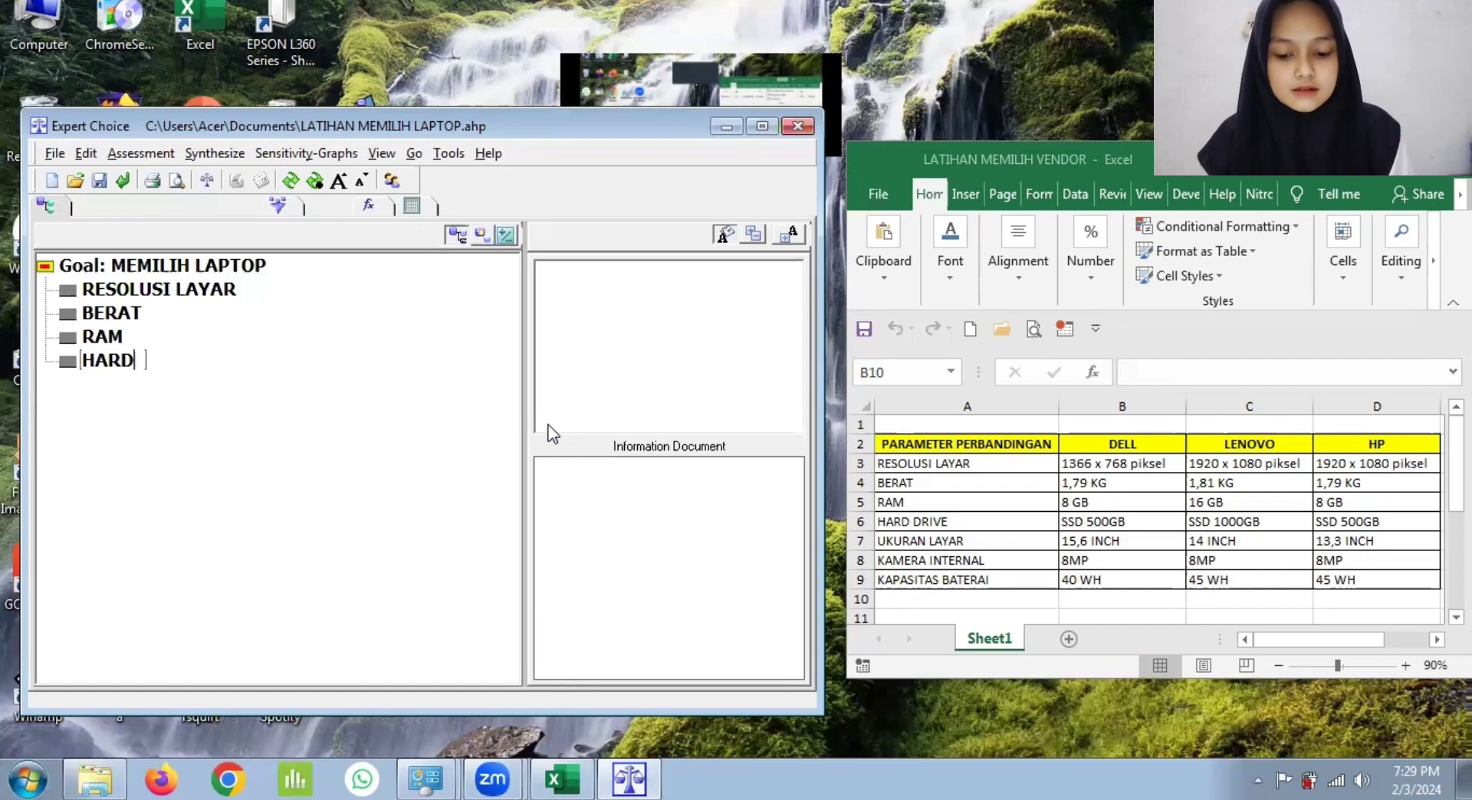
pyautogui.write(' DRIVE')
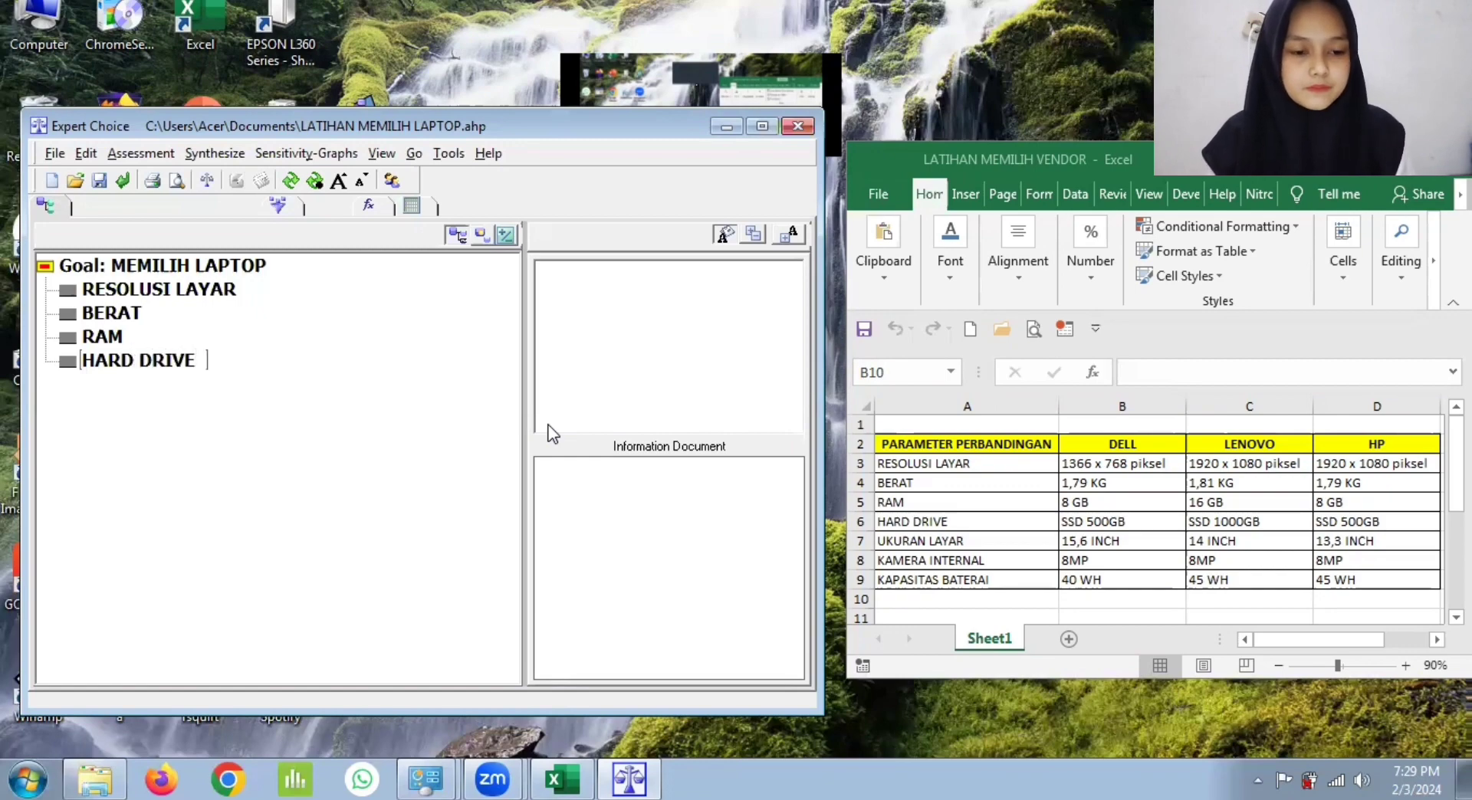
pyautogui.press('Return')
pyautogui.write('UKE')
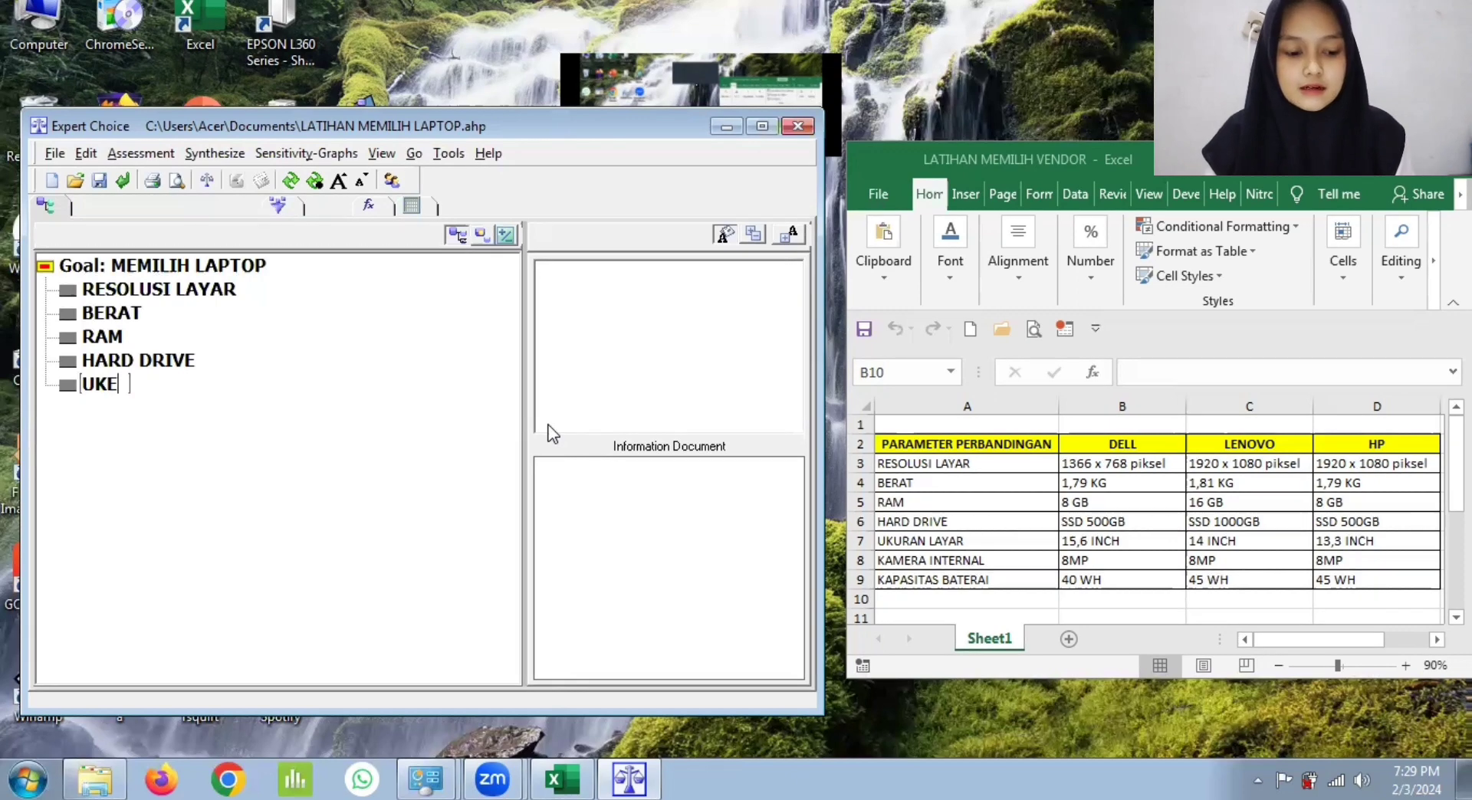
pyautogui.press('BackSpace')
pyautogui.write('URAN')
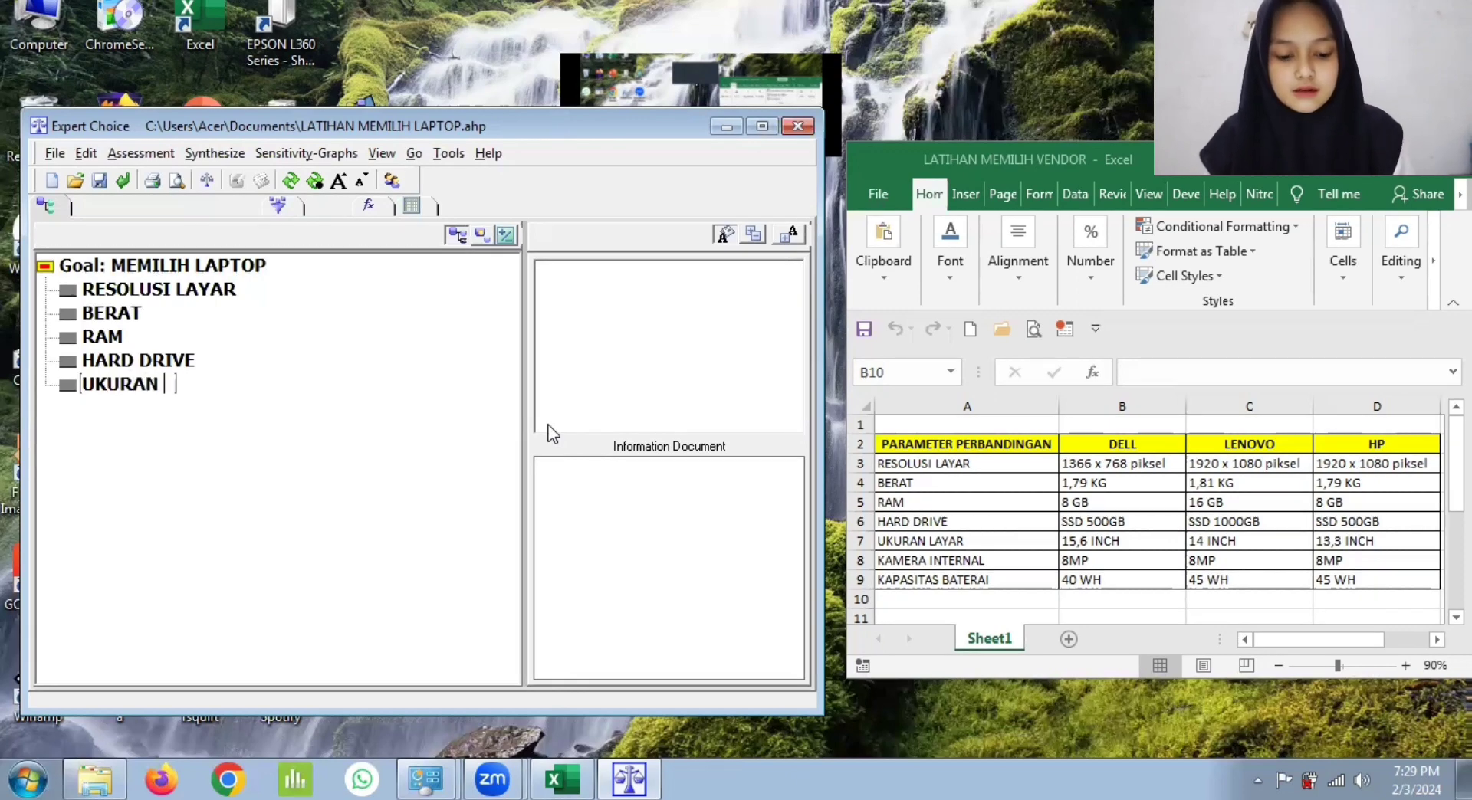
pyautogui.write(' LAYAR')
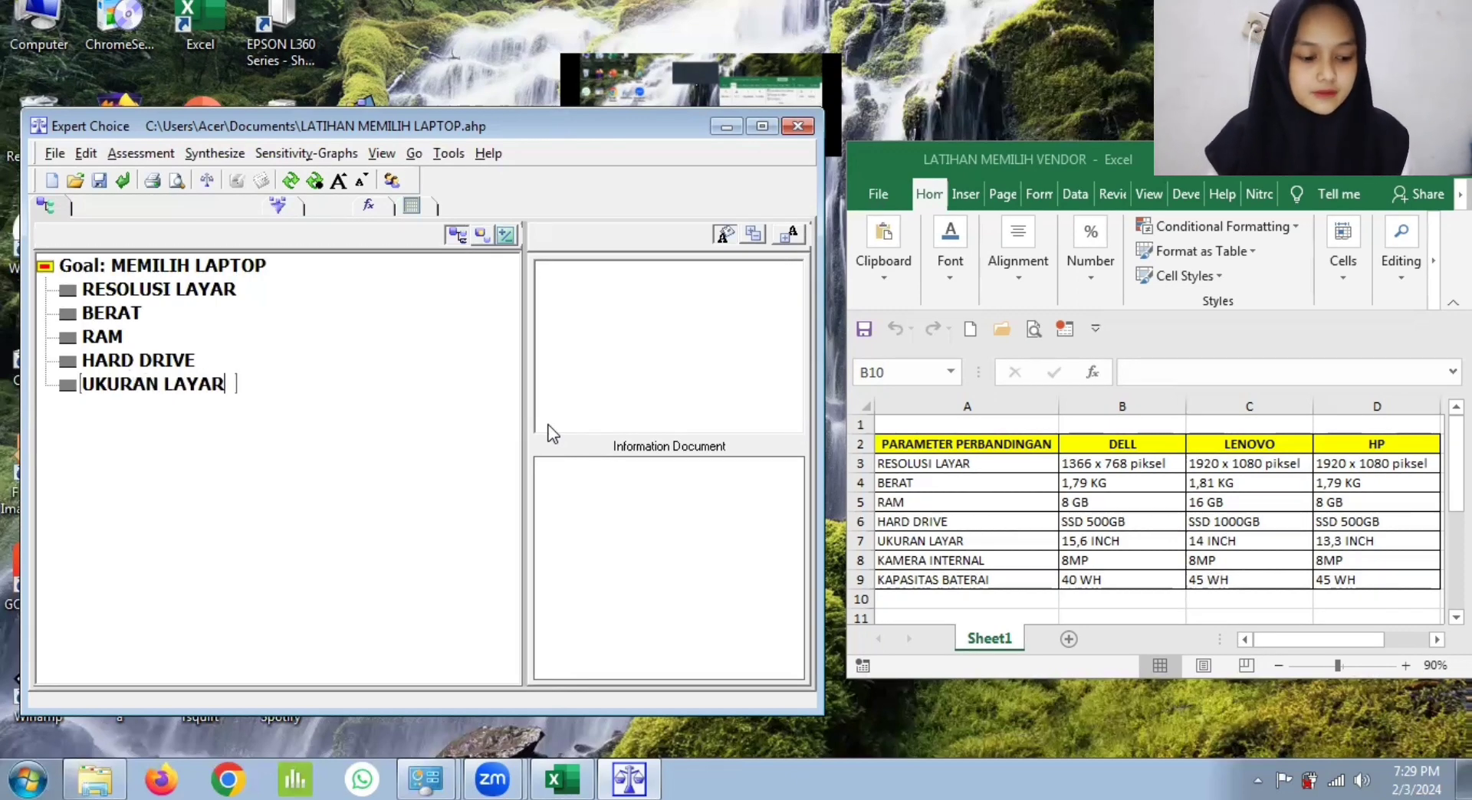
pyautogui.press('Return')
# Step: Add KAMERA INTERNAL and KAPASITAS BATERAI as the last two criteria and end node entry
pyautogui.write('K')
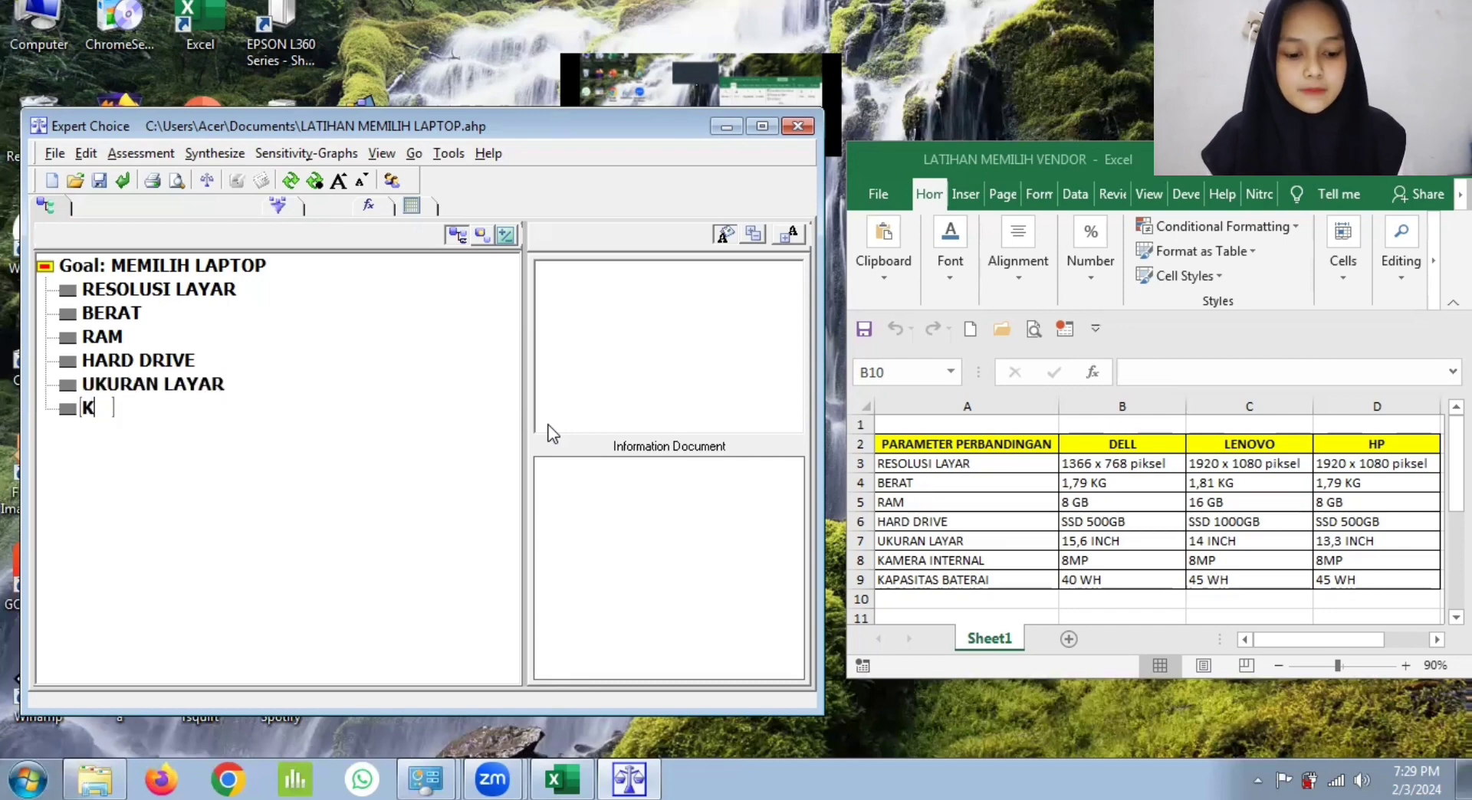
pyautogui.write('AMERA INTERNAL')
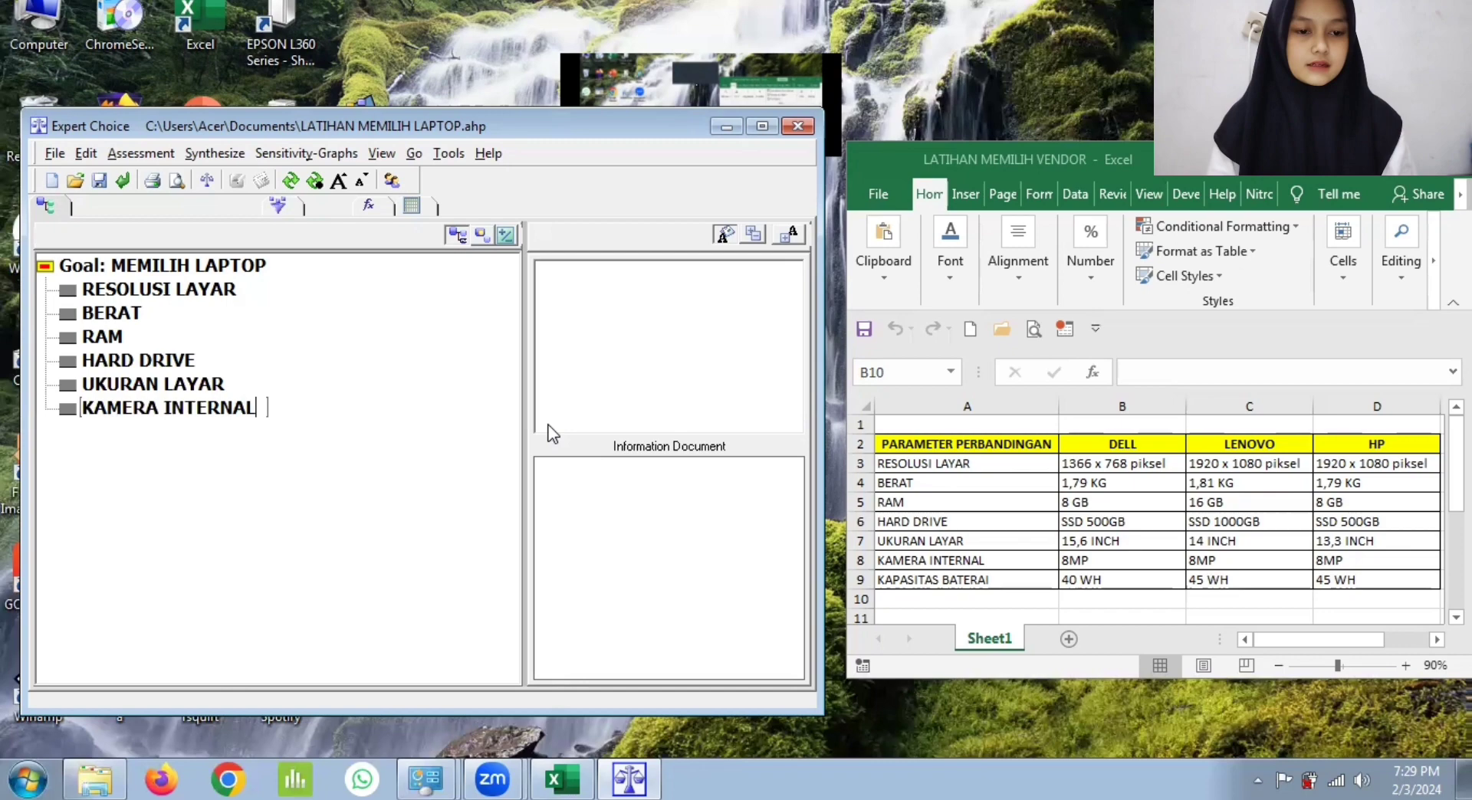
pyautogui.press('Return')
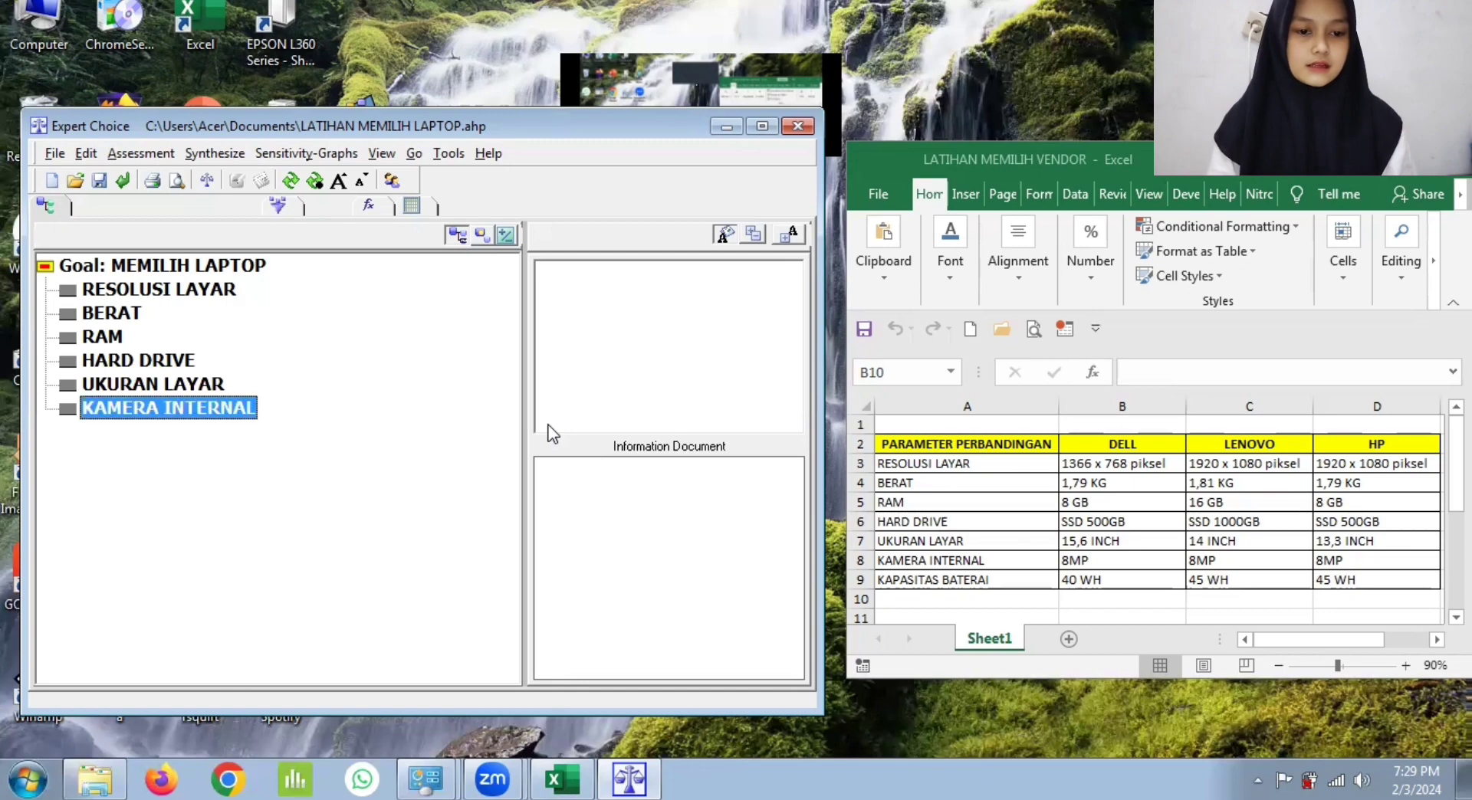
pyautogui.write('KAPASI')
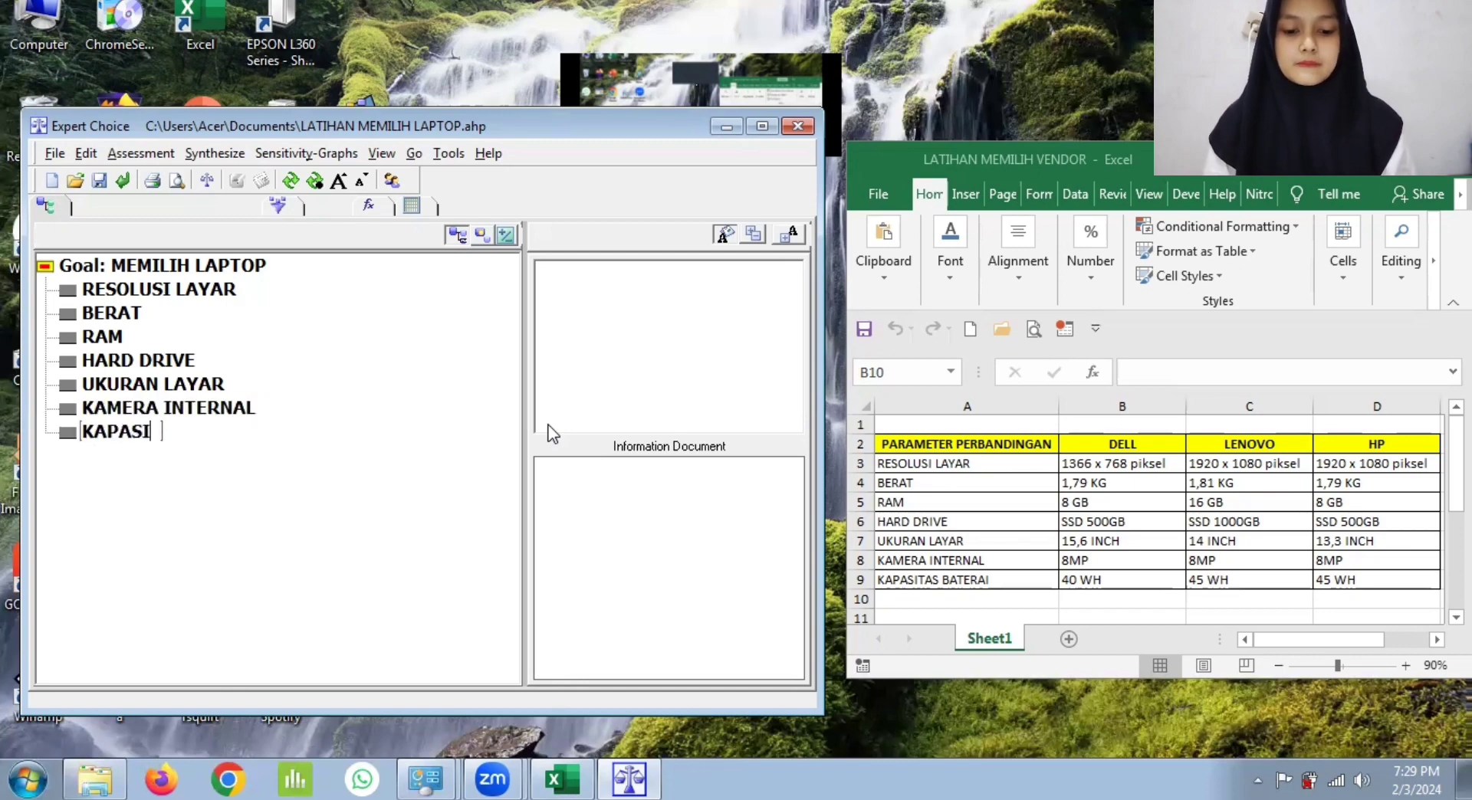
pyautogui.write('TAS BATERAI')
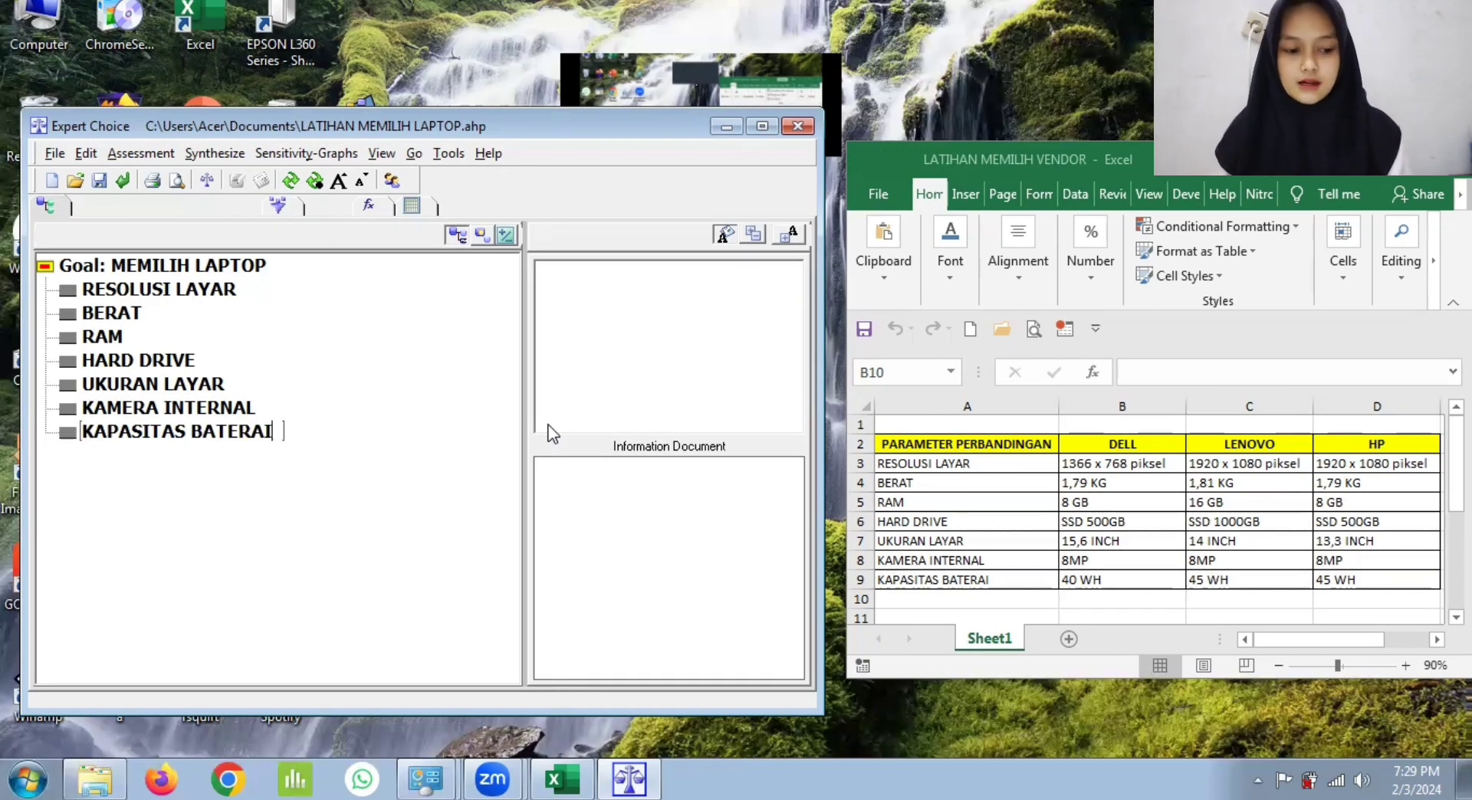
pyautogui.press('Escape')
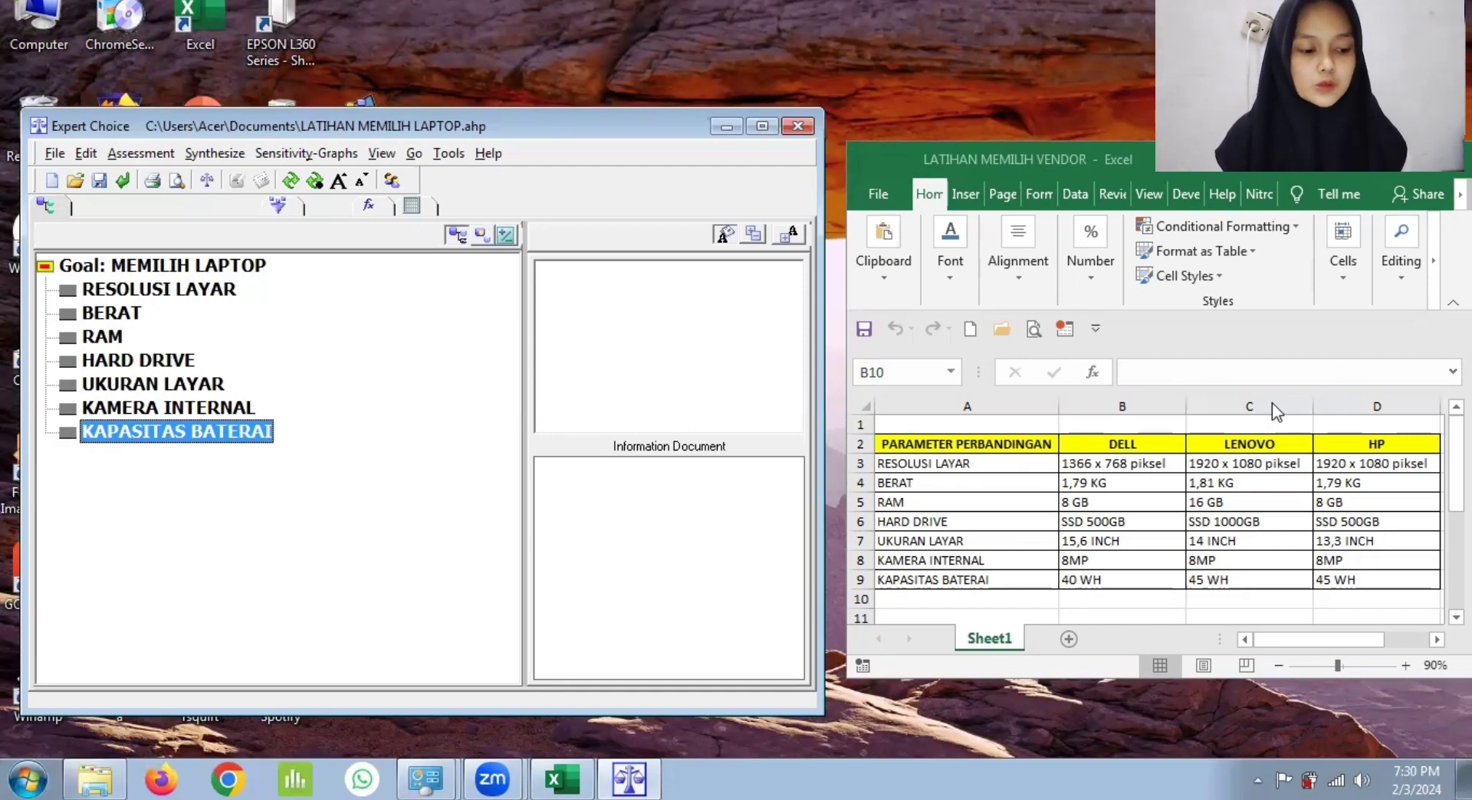
# Step: In the goal's pairwise numerical comparison, rate BERAT 2 and RAM 3 in importance over RESOLUSI LAYAR
pyautogui.click(100, 265)
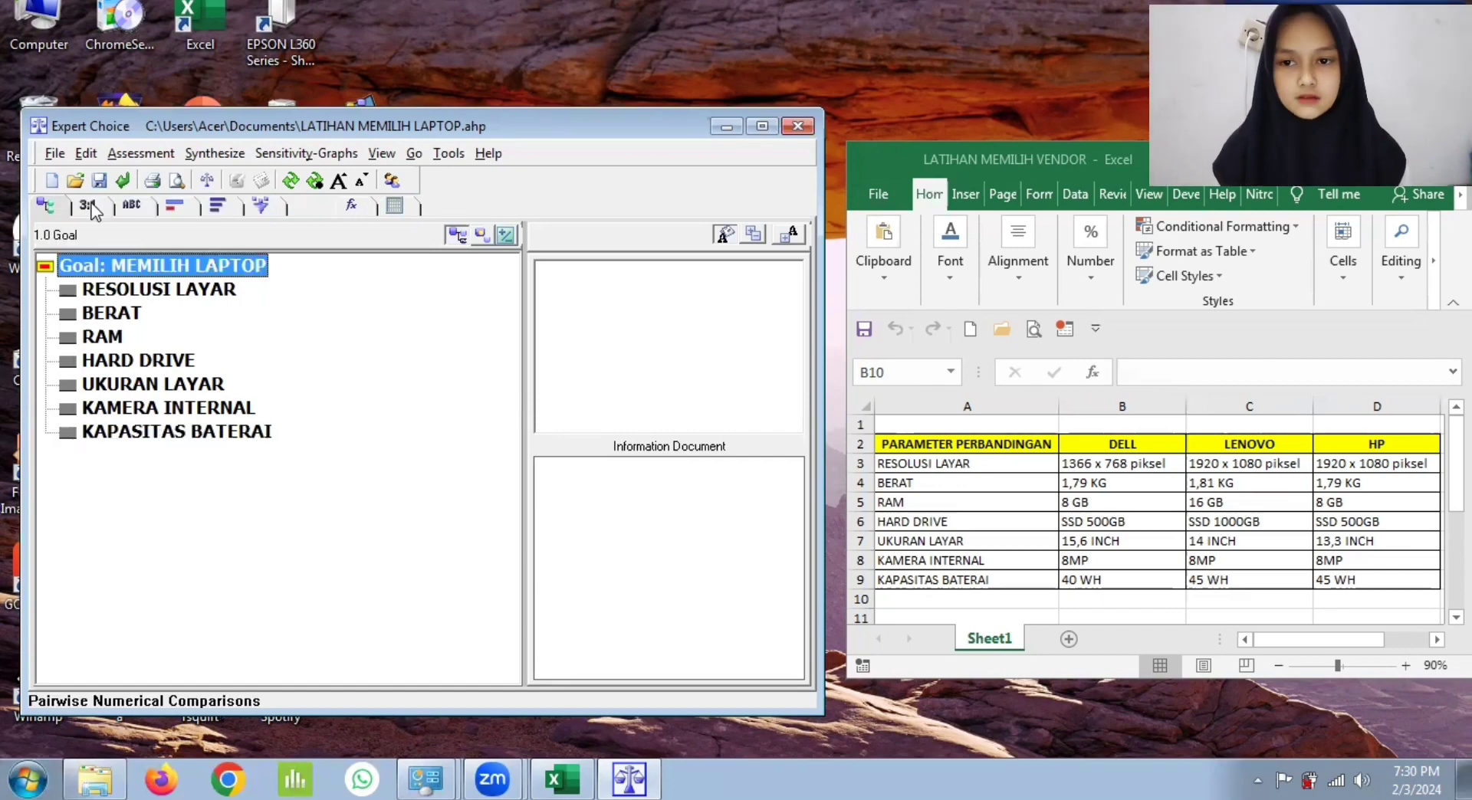
pyautogui.click(90, 204)
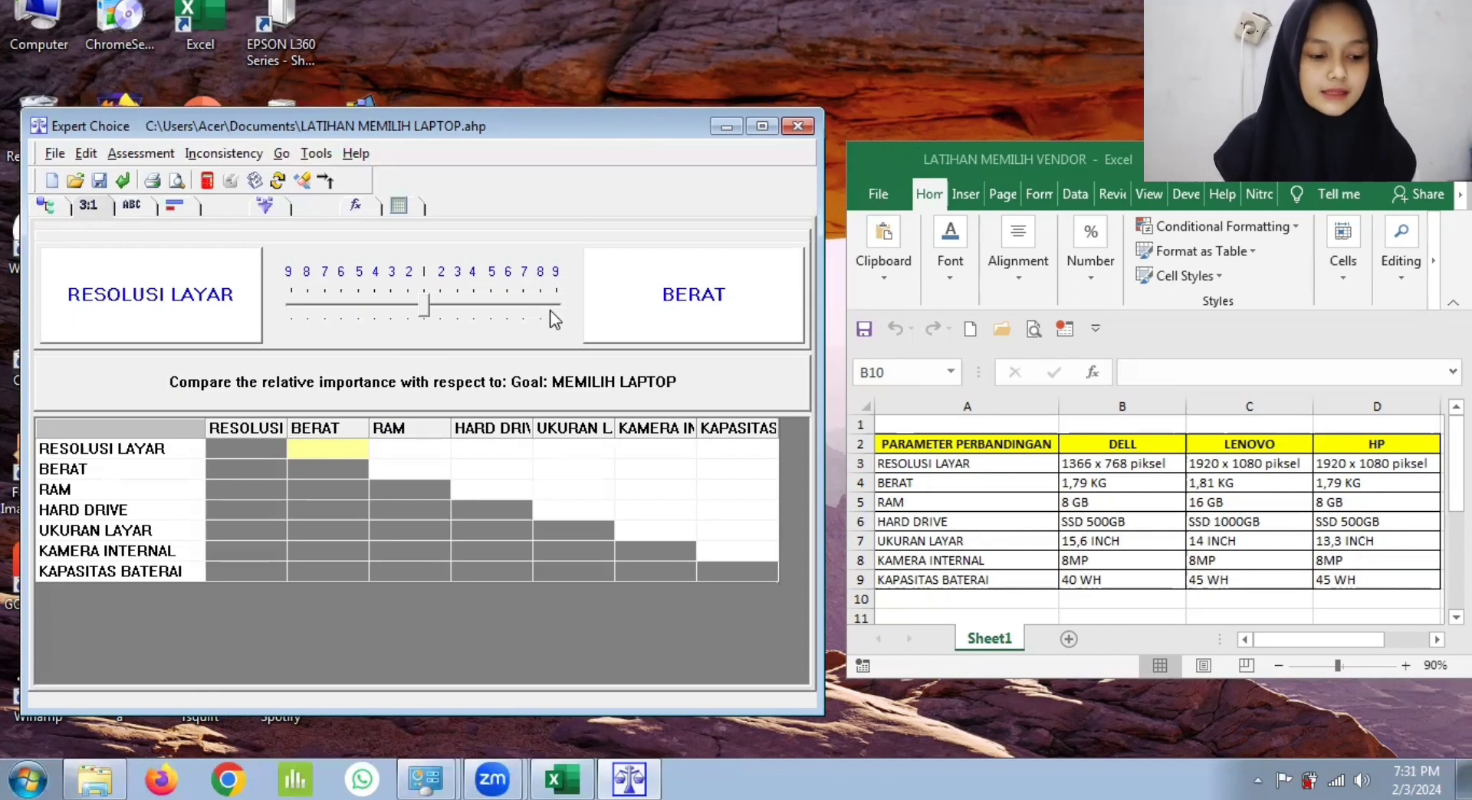
pyautogui.click(440, 301)
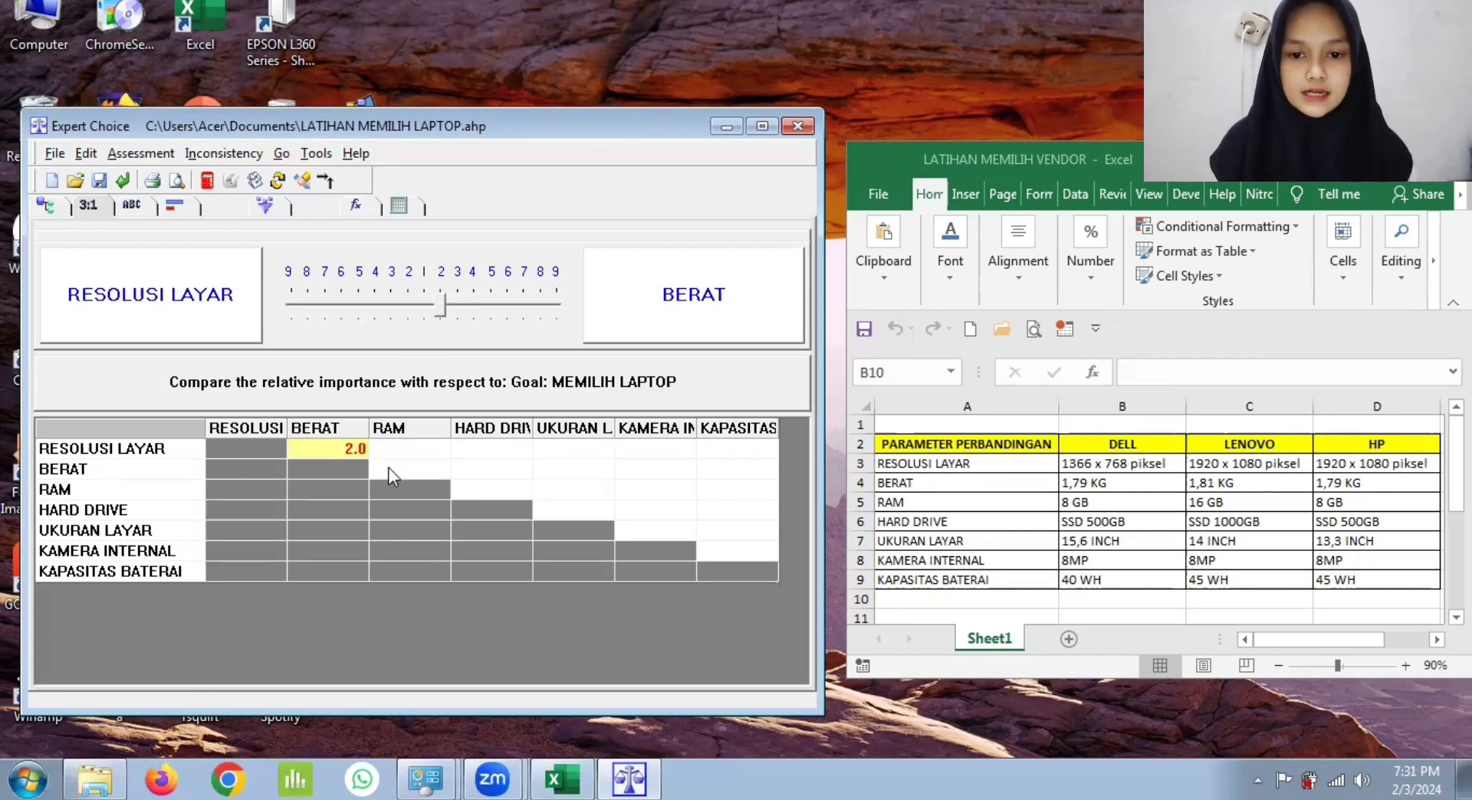
pyautogui.click(393, 448)
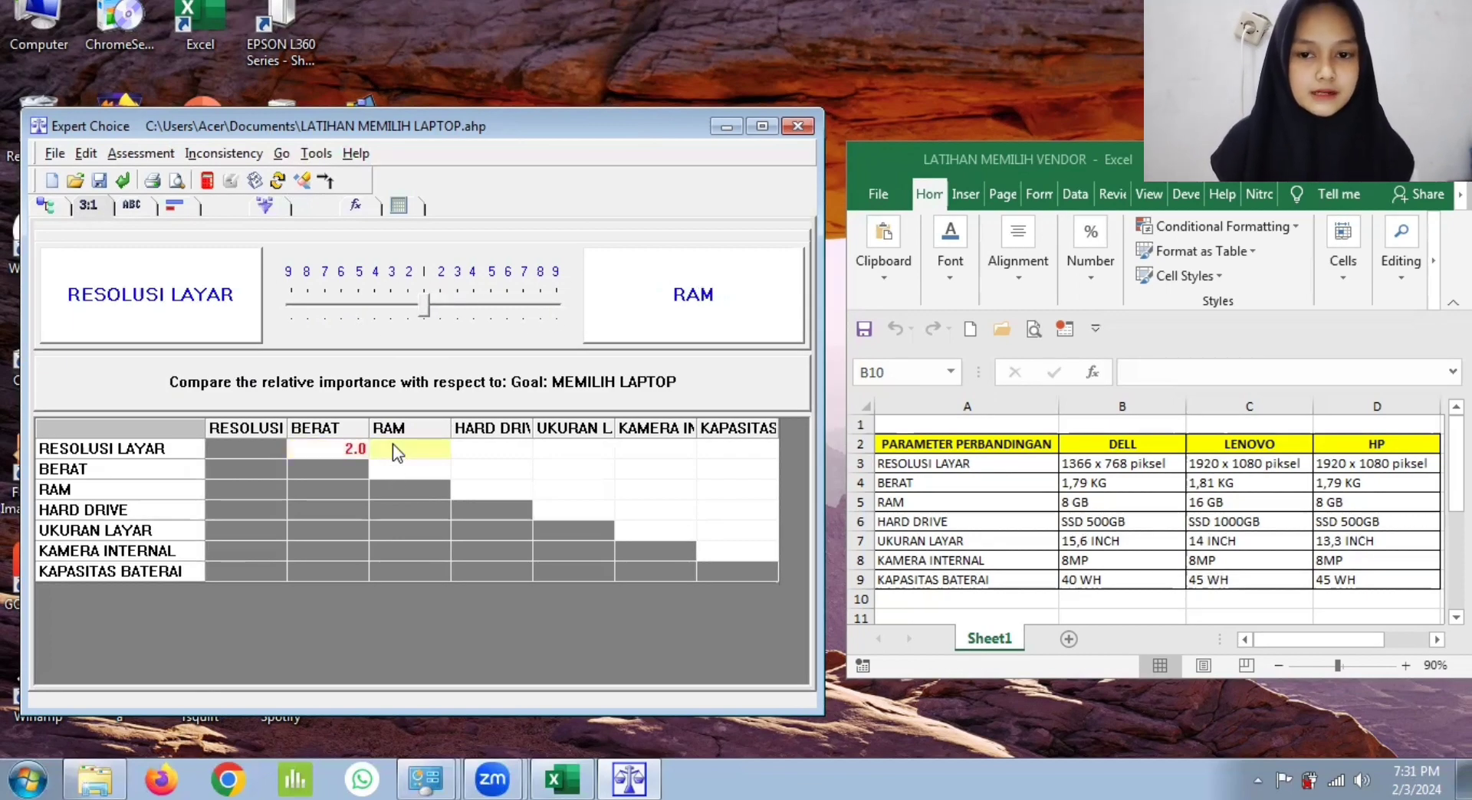
pyautogui.click(453, 303)
pyautogui.click(460, 308)
# Step: Rate HARD DRIVE 3 in importance over RESOLUSI LAYAR
pyautogui.click(496, 448)
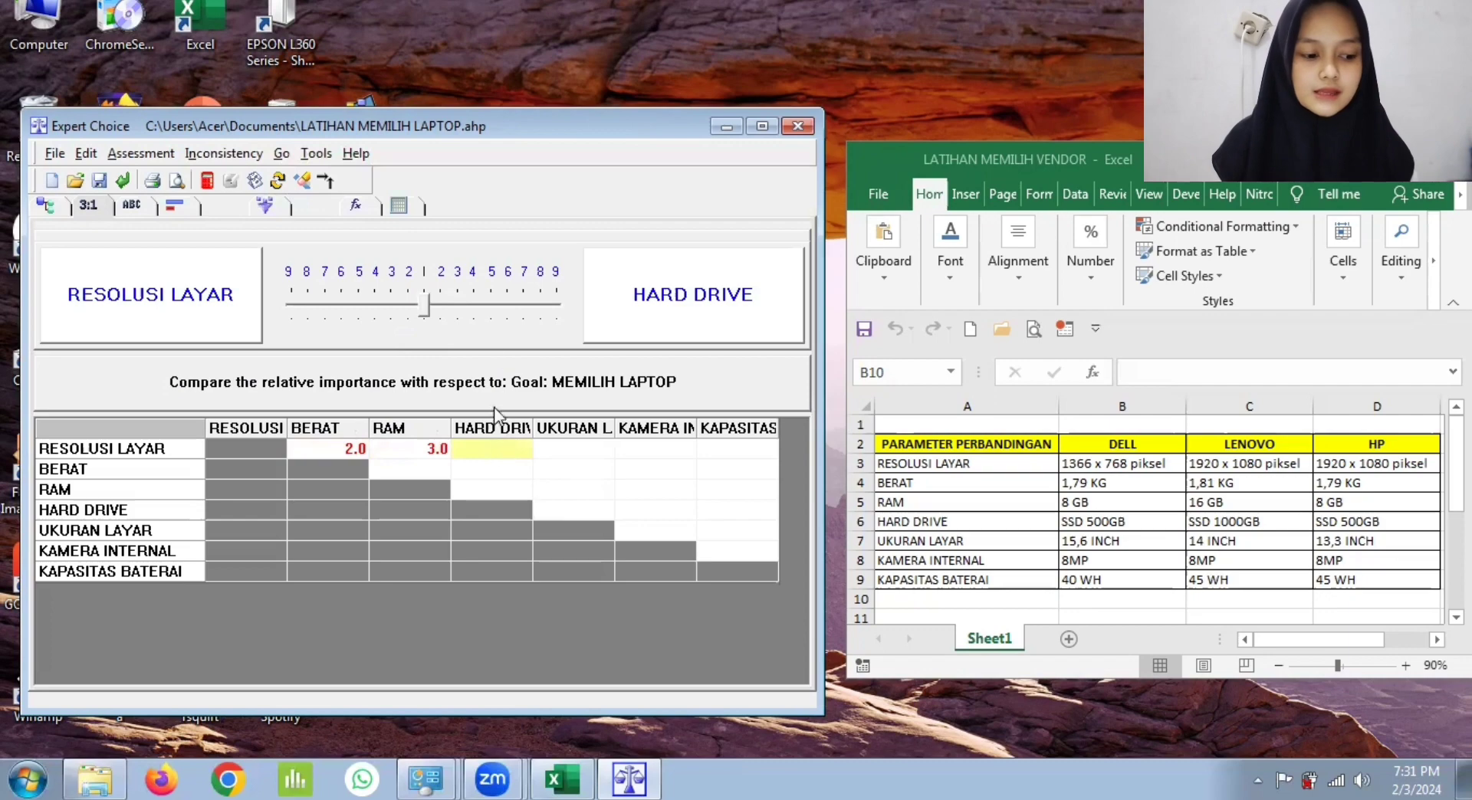
pyautogui.click(461, 305)
pyautogui.click(459, 308)
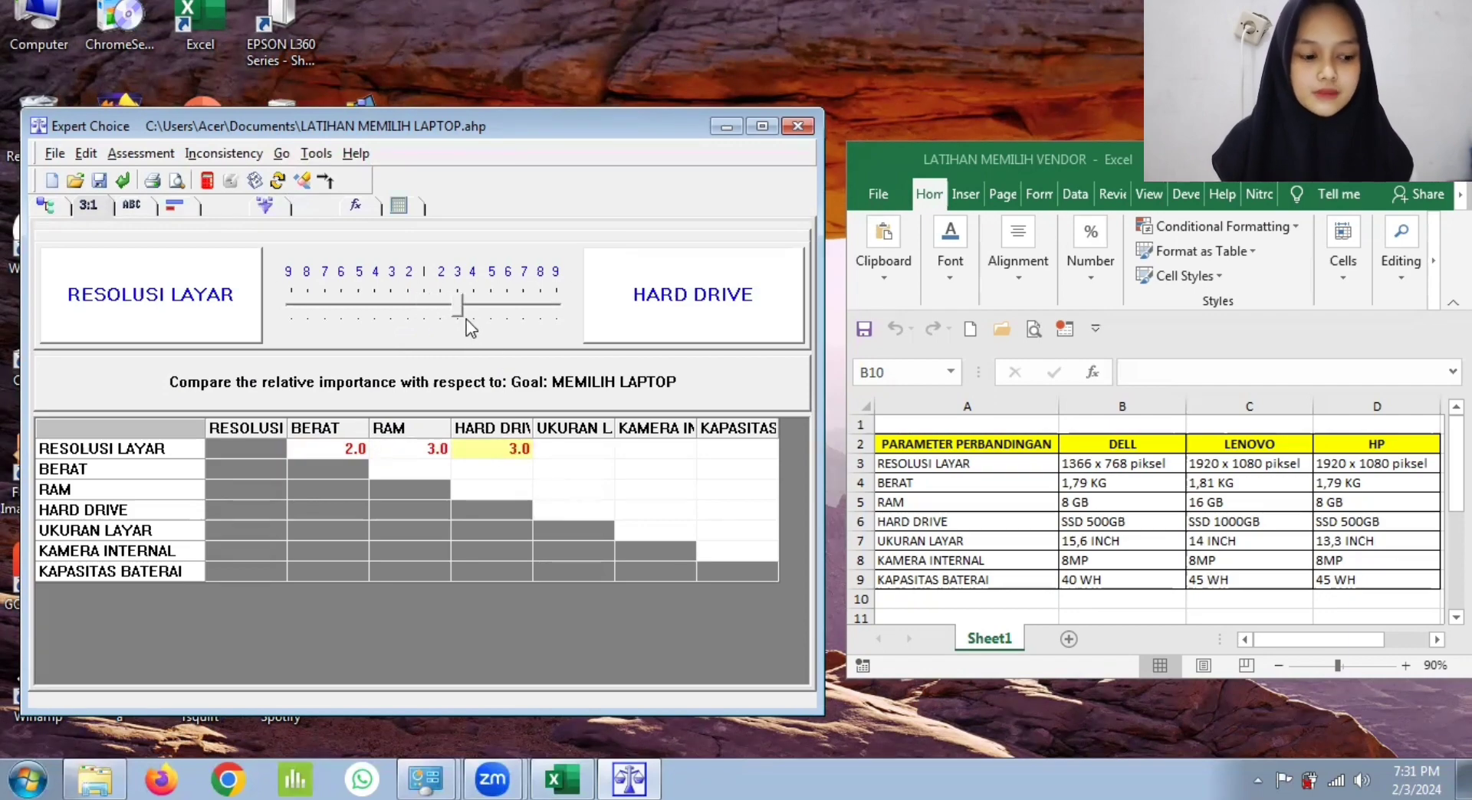
# Step: Rate UKURAN LAYAR 2 and KAPASITAS BATERAI 3 in importance over RESOLUSI LAYAR, and RESOLUSI LAYAR 2 over KAMERA INTERNAL
pyautogui.click(583, 450)
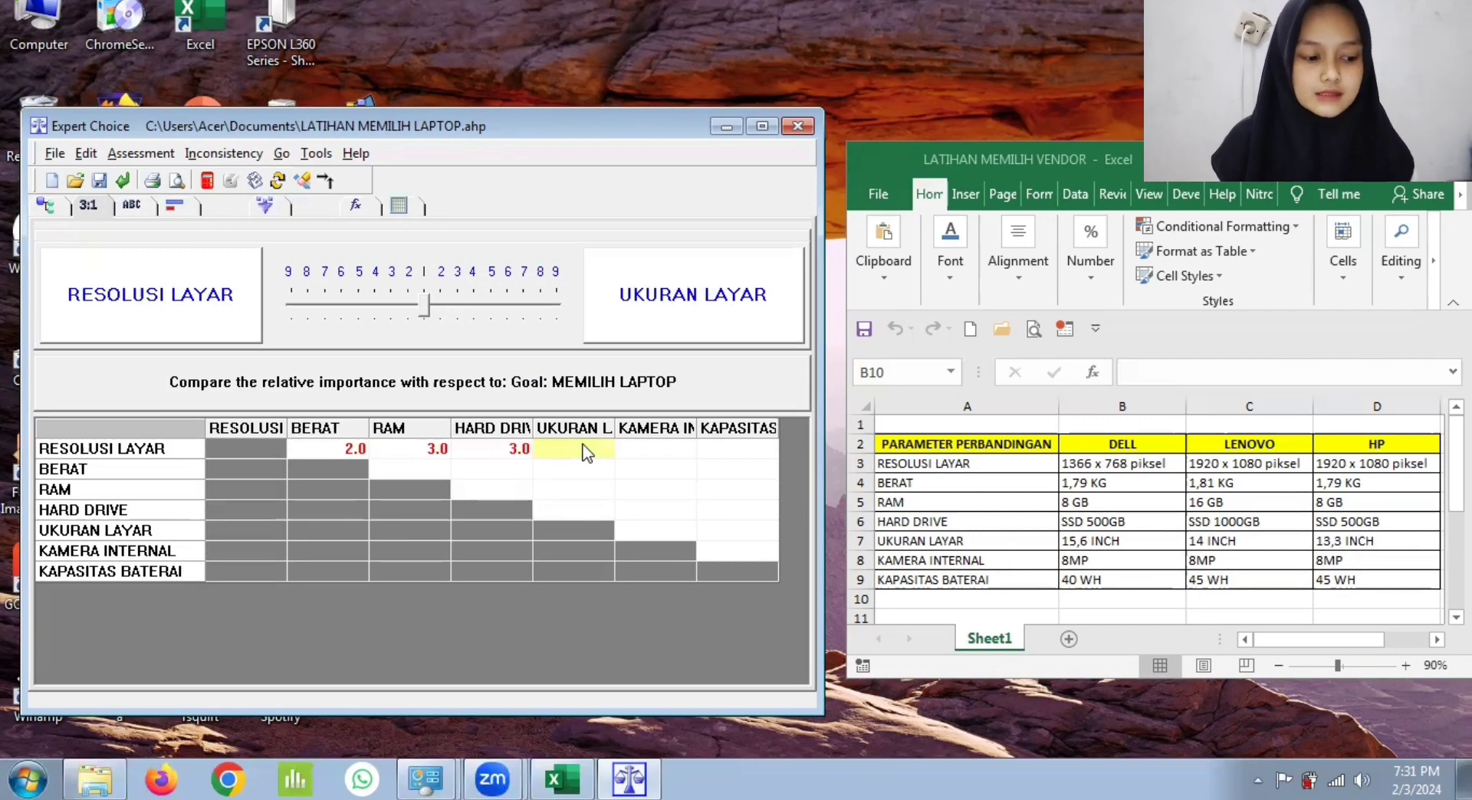
pyautogui.click(440, 303)
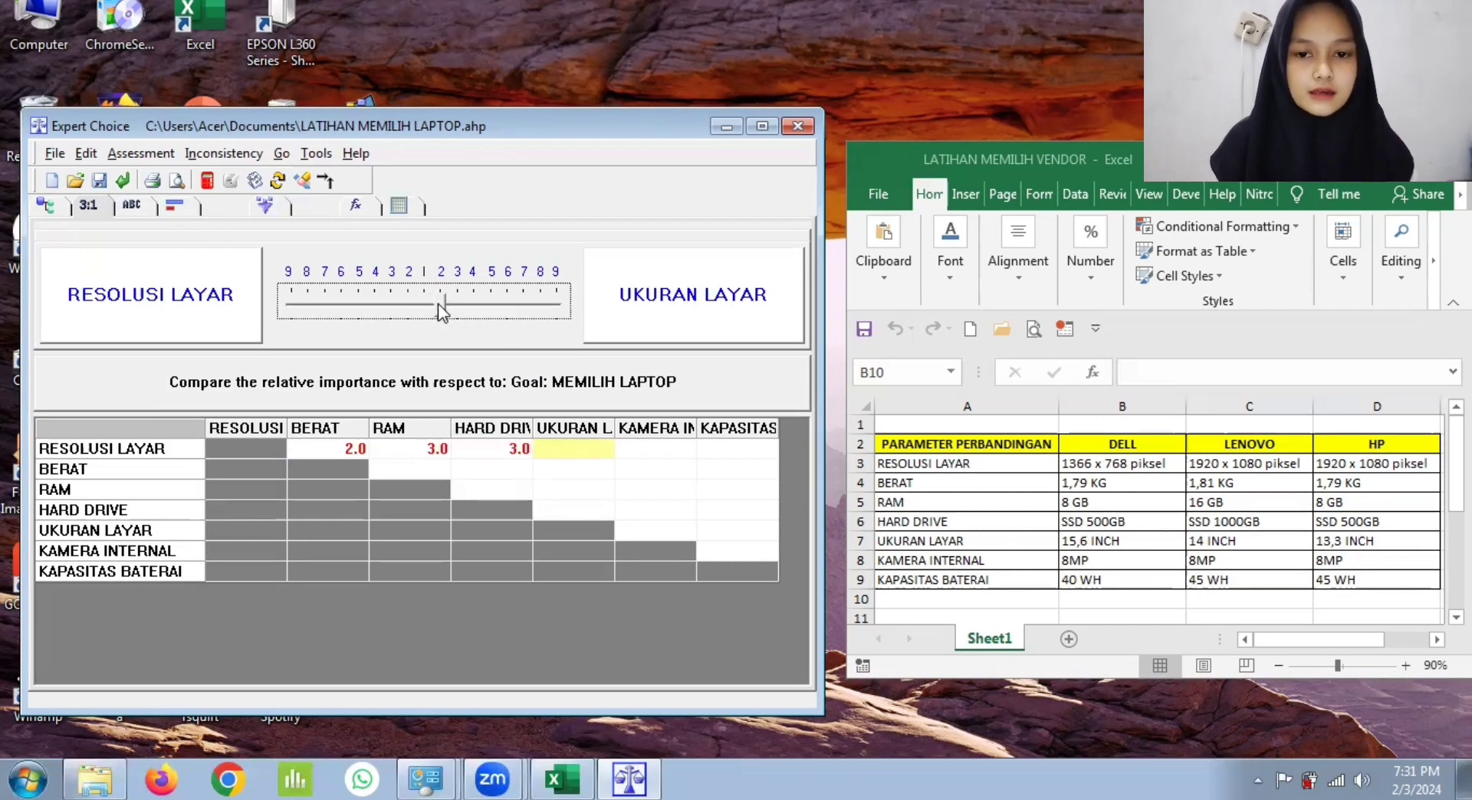
pyautogui.click(636, 450)
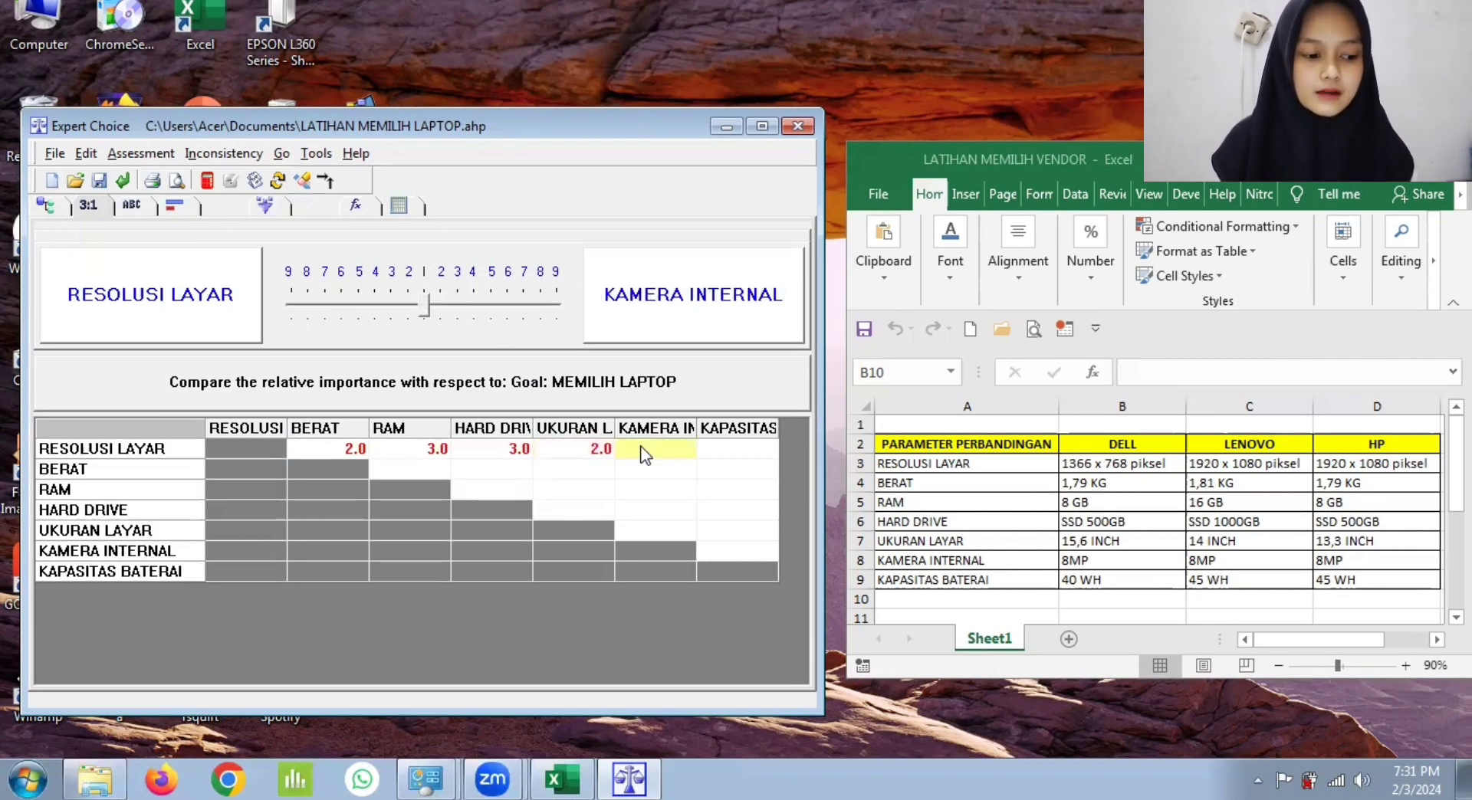
pyautogui.click(408, 297)
pyautogui.click(709, 451)
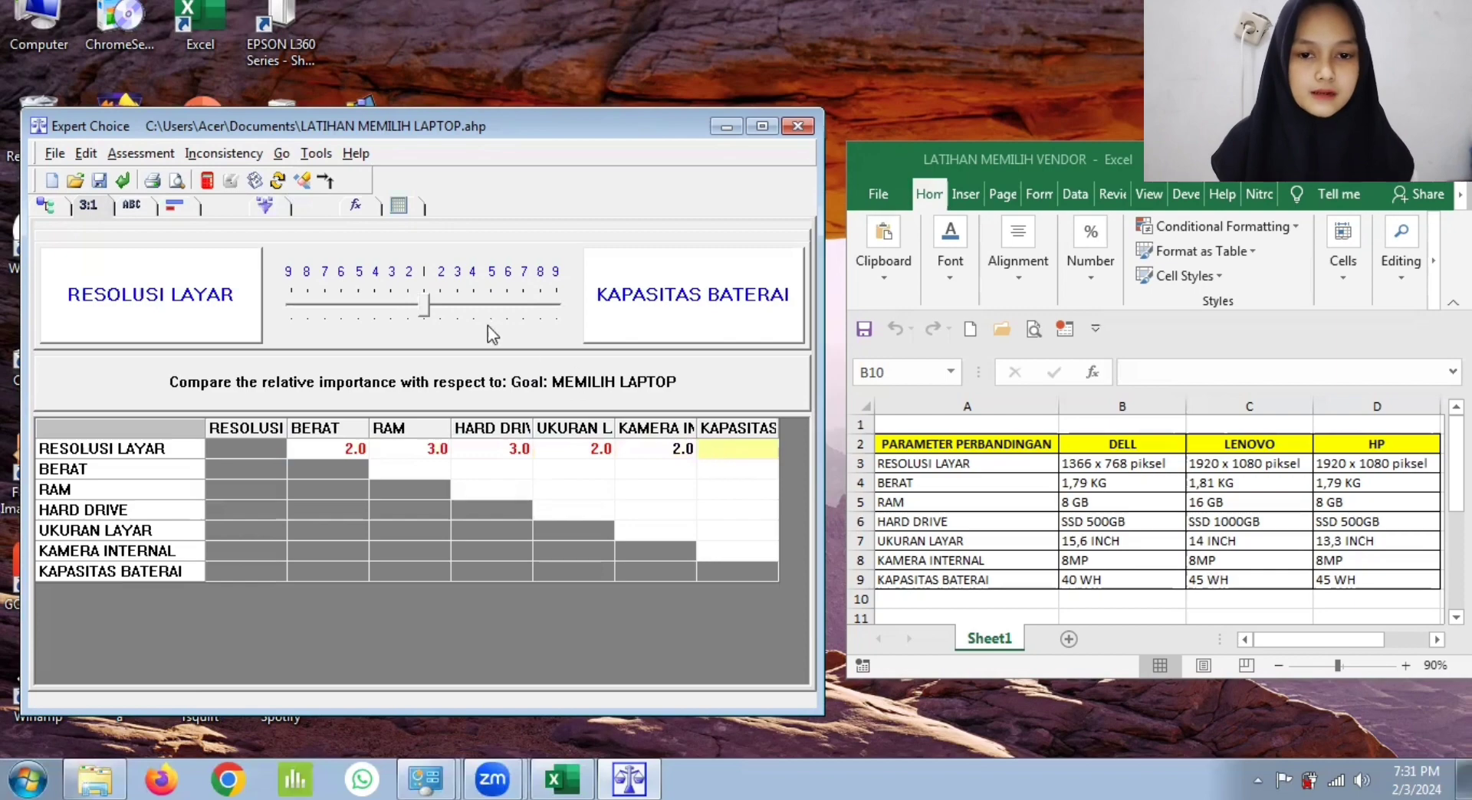
pyautogui.click(453, 304)
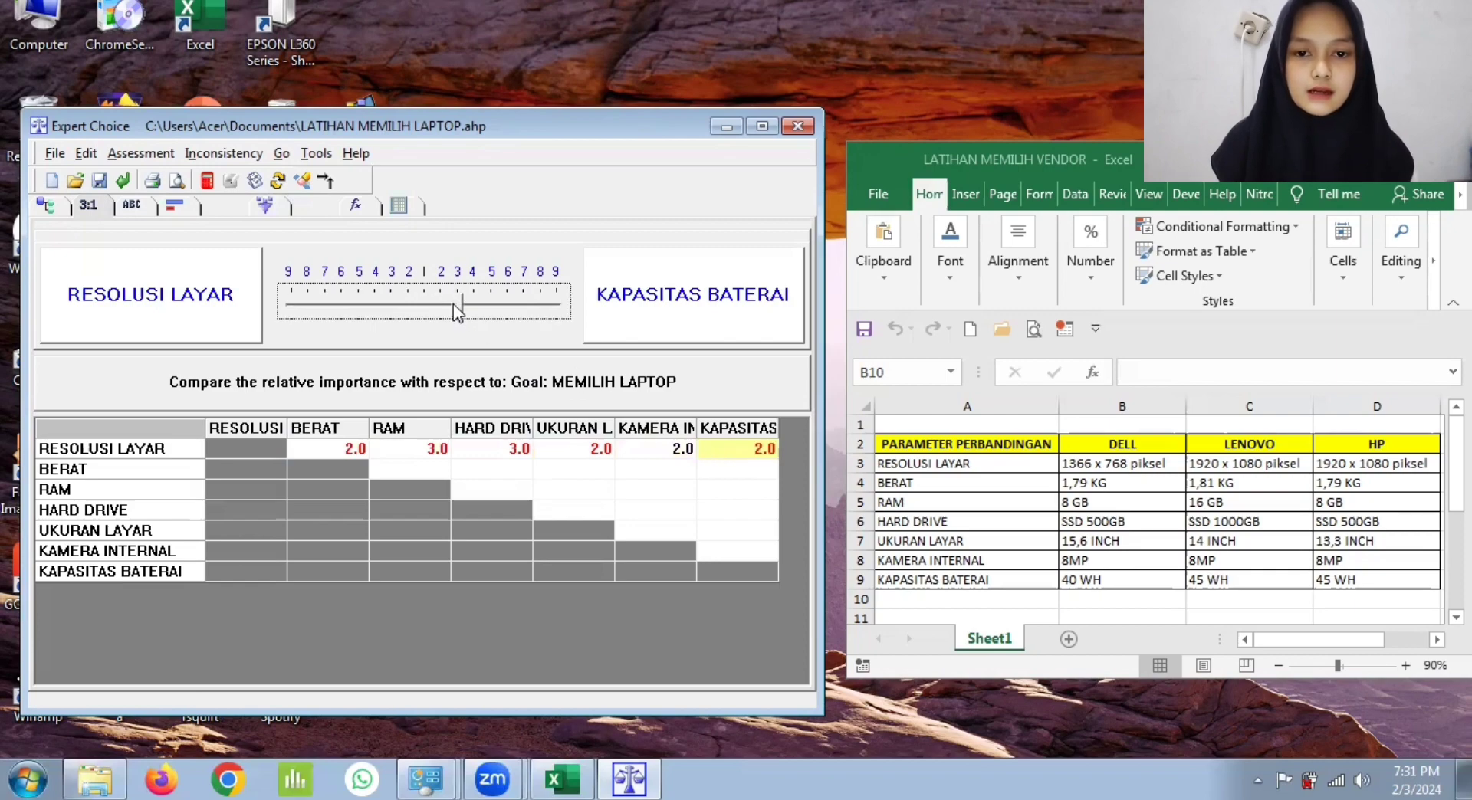
# Step: Rate RAM 2 and HARD DRIVE 3 in importance over BERAT
pyautogui.click(435, 469)
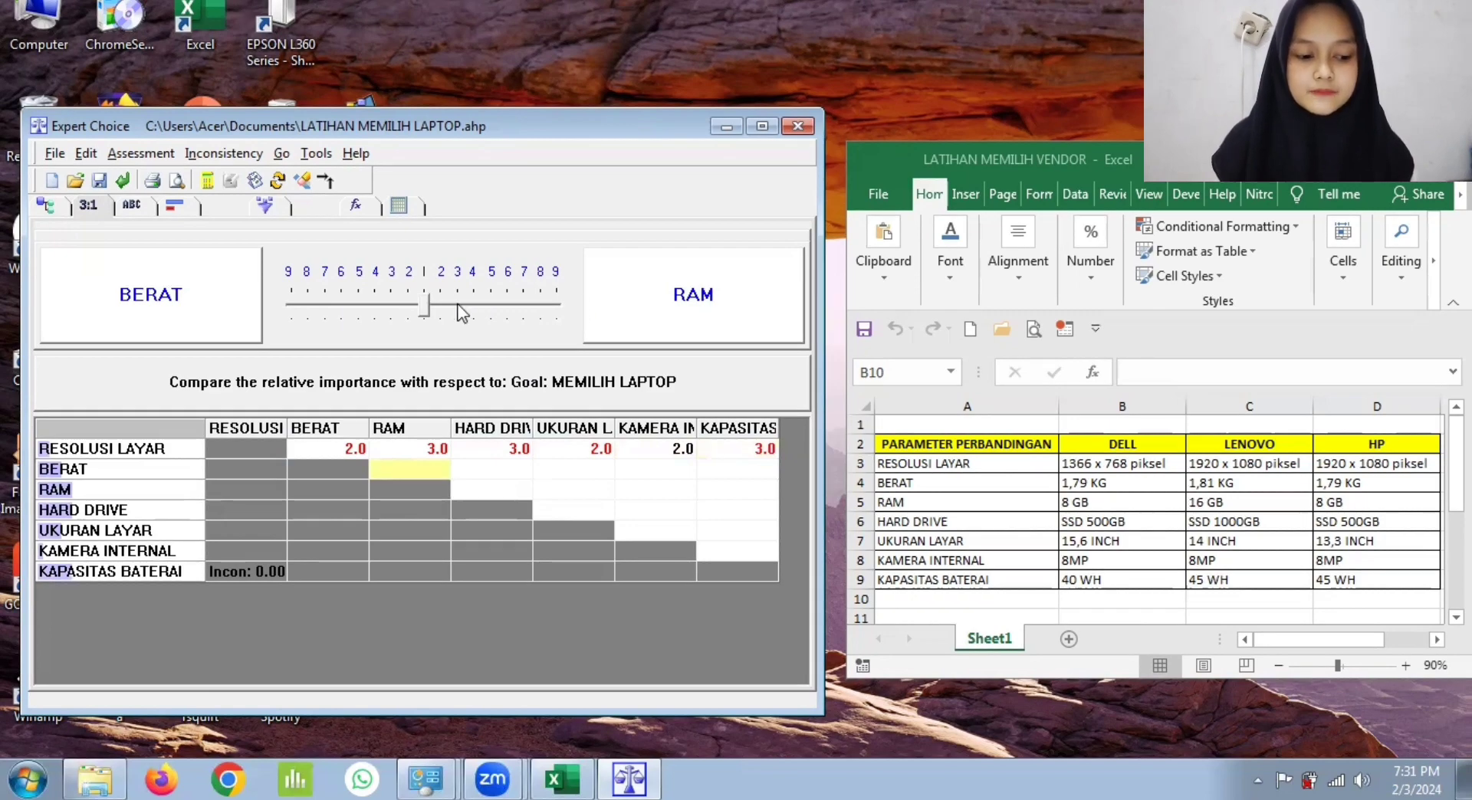
pyautogui.moveTo(425, 291); pyautogui.dragTo(443, 303)
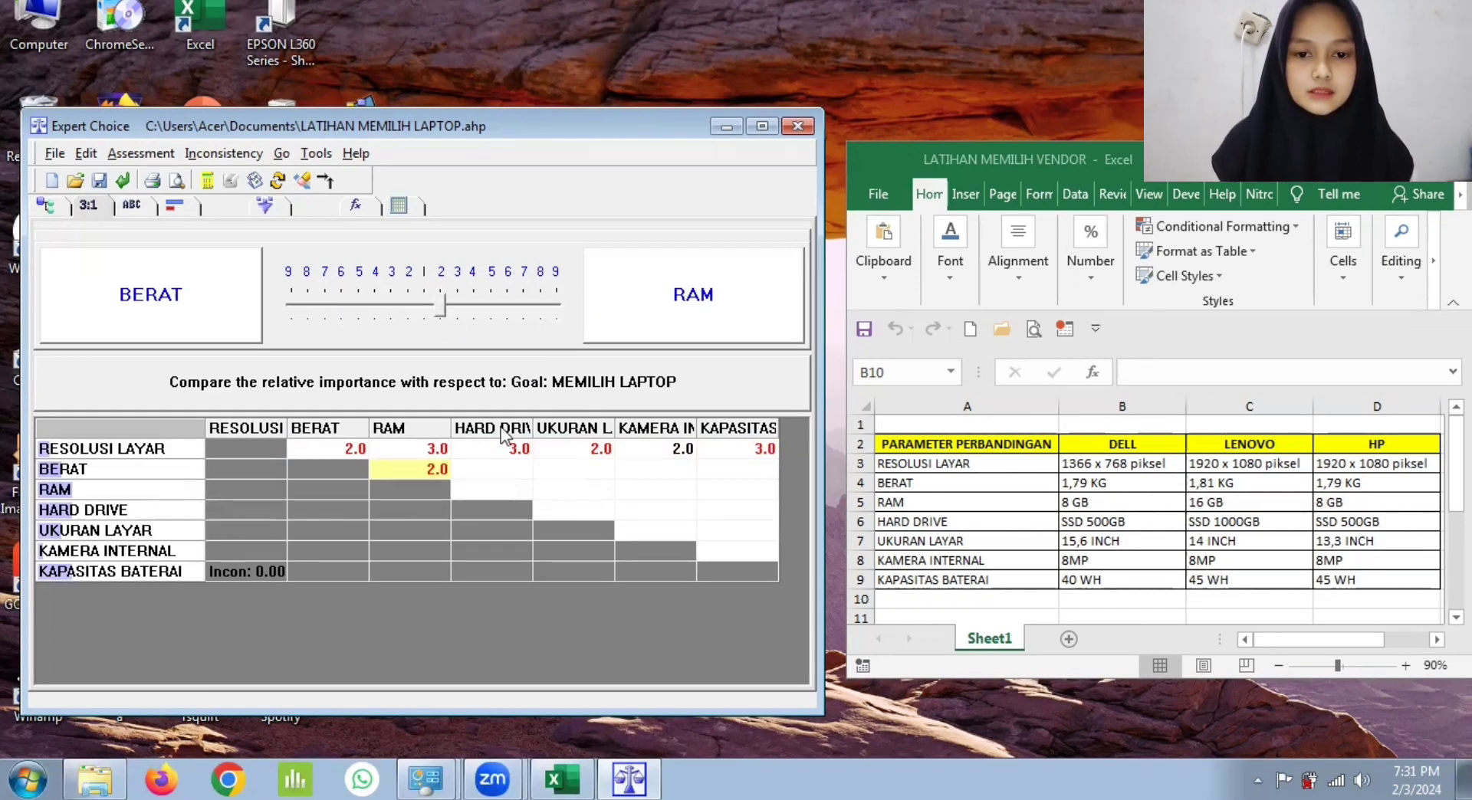
pyautogui.click(506, 472)
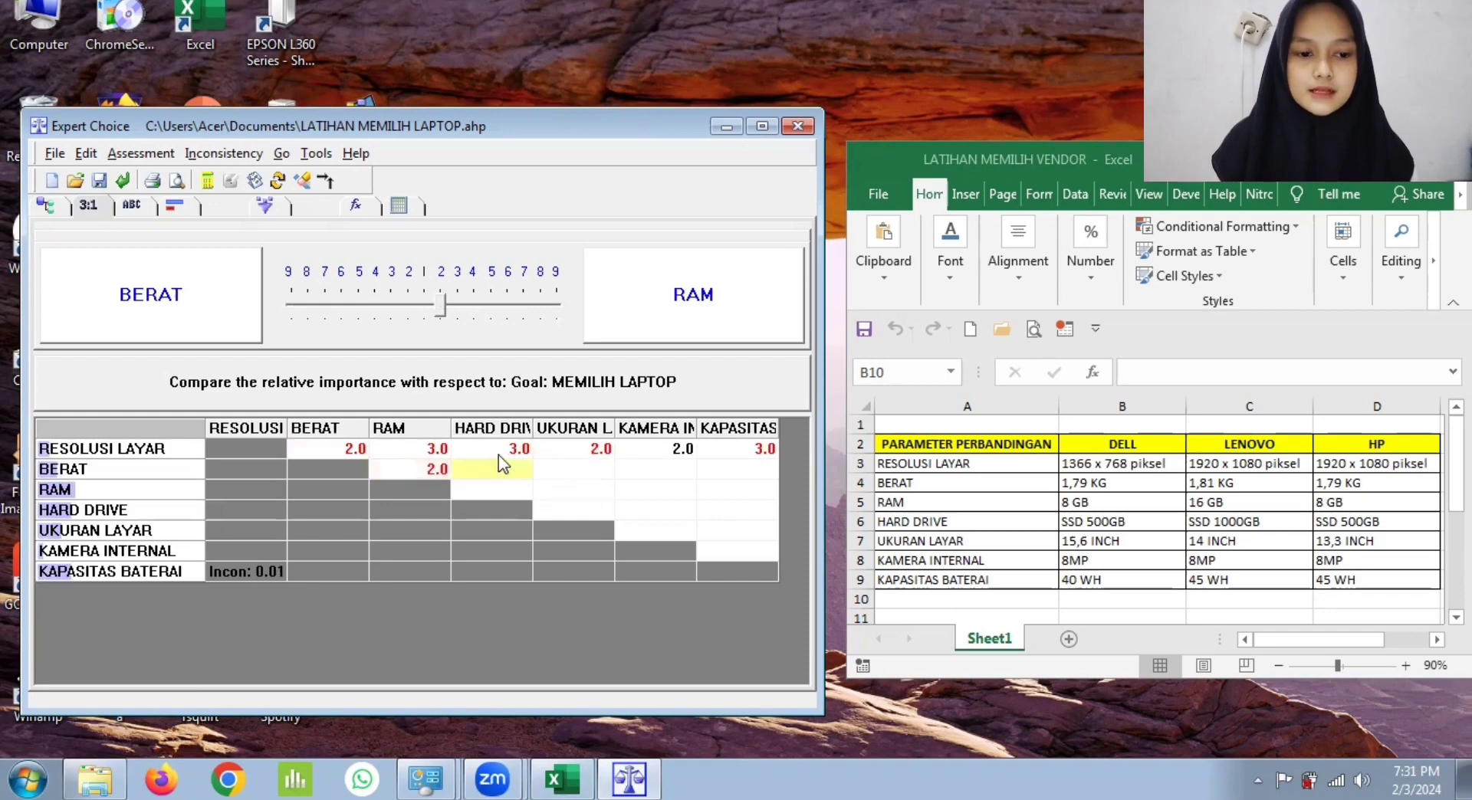
pyautogui.click(453, 303)
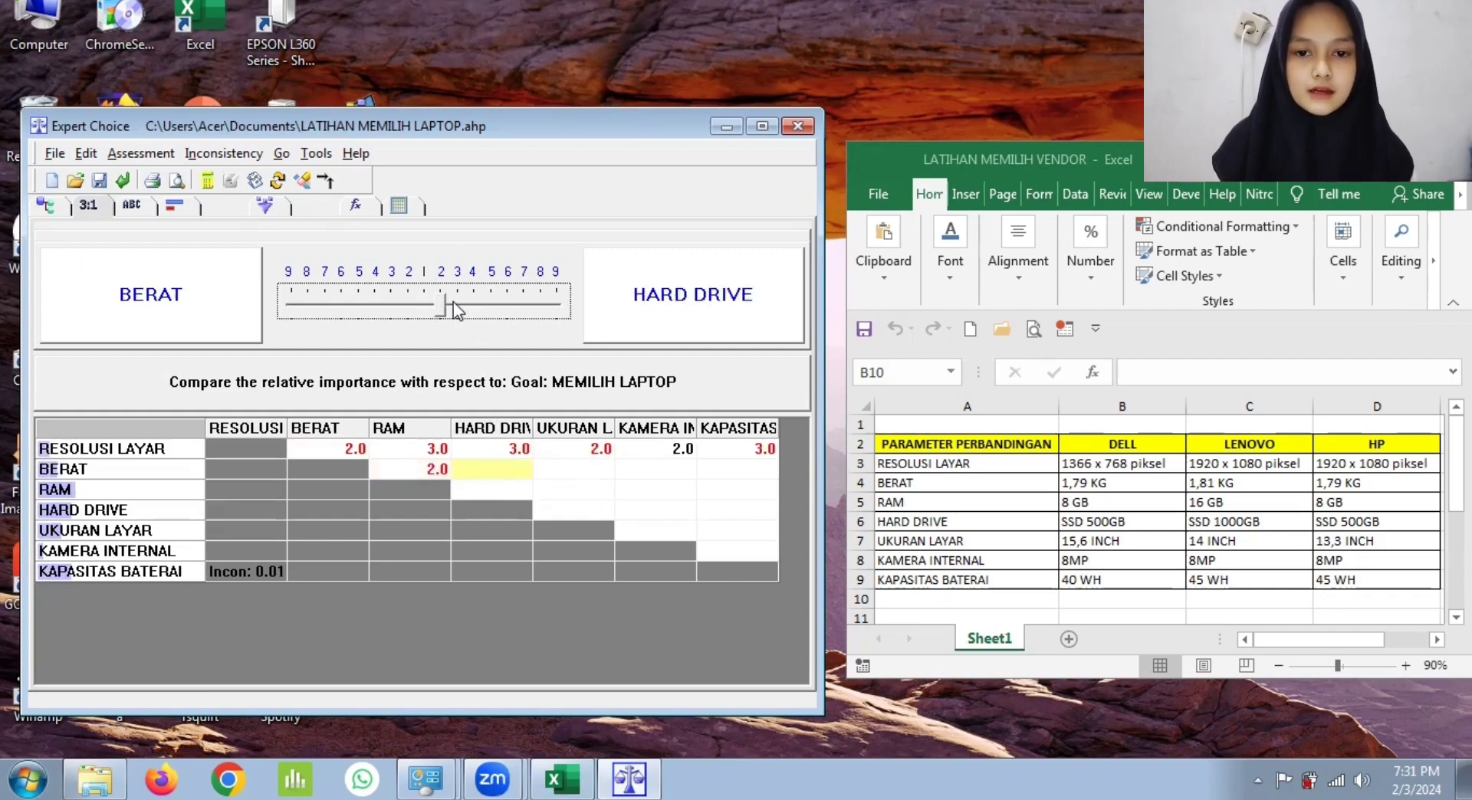
# Step: Rate UKURAN LAYAR 2 and KAPASITAS BATERAI 2 in importance over BERAT, and BERAT 2 over KAMERA INTERNAL
pyautogui.click(563, 473)
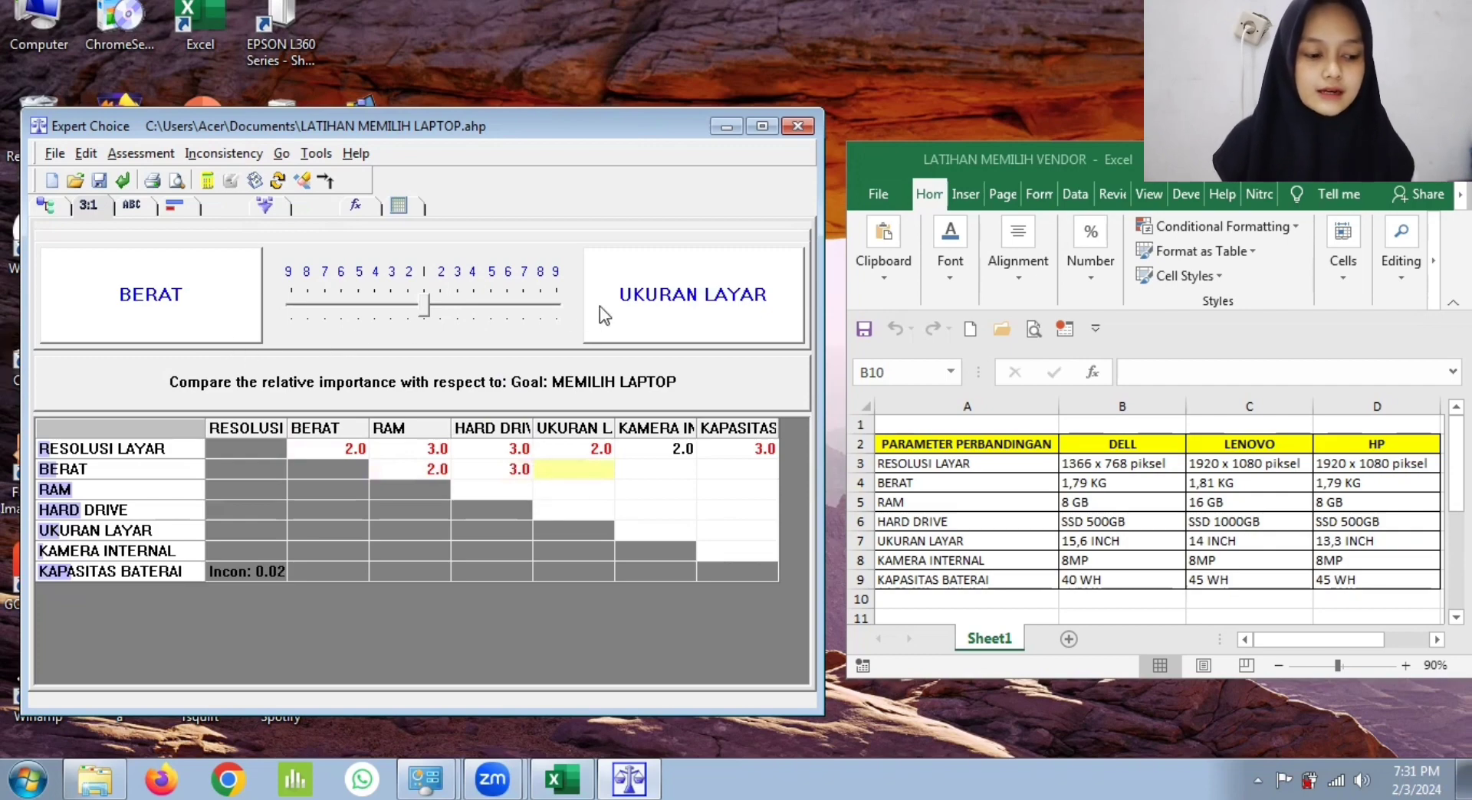
pyautogui.click(443, 305)
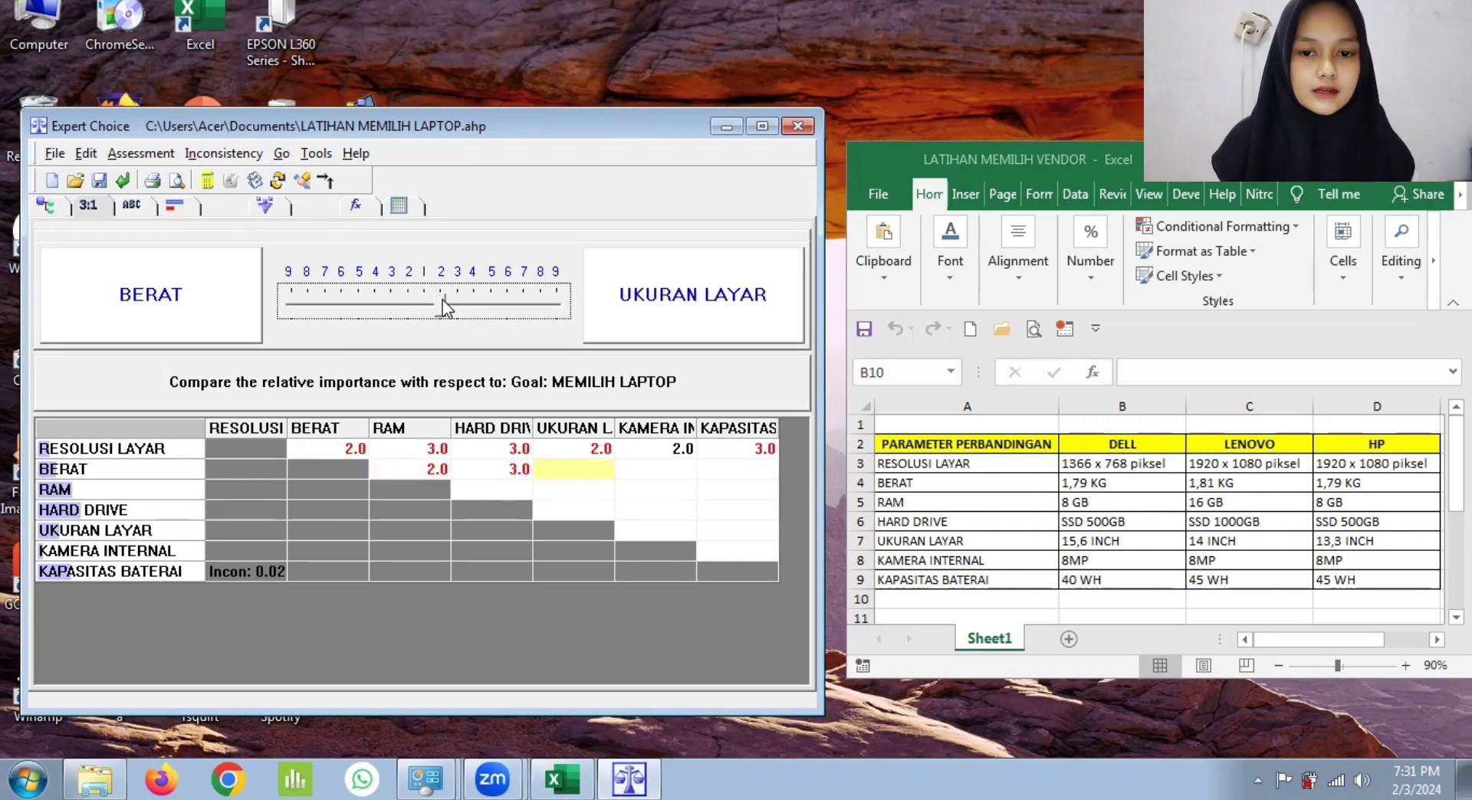
pyautogui.click(656, 469)
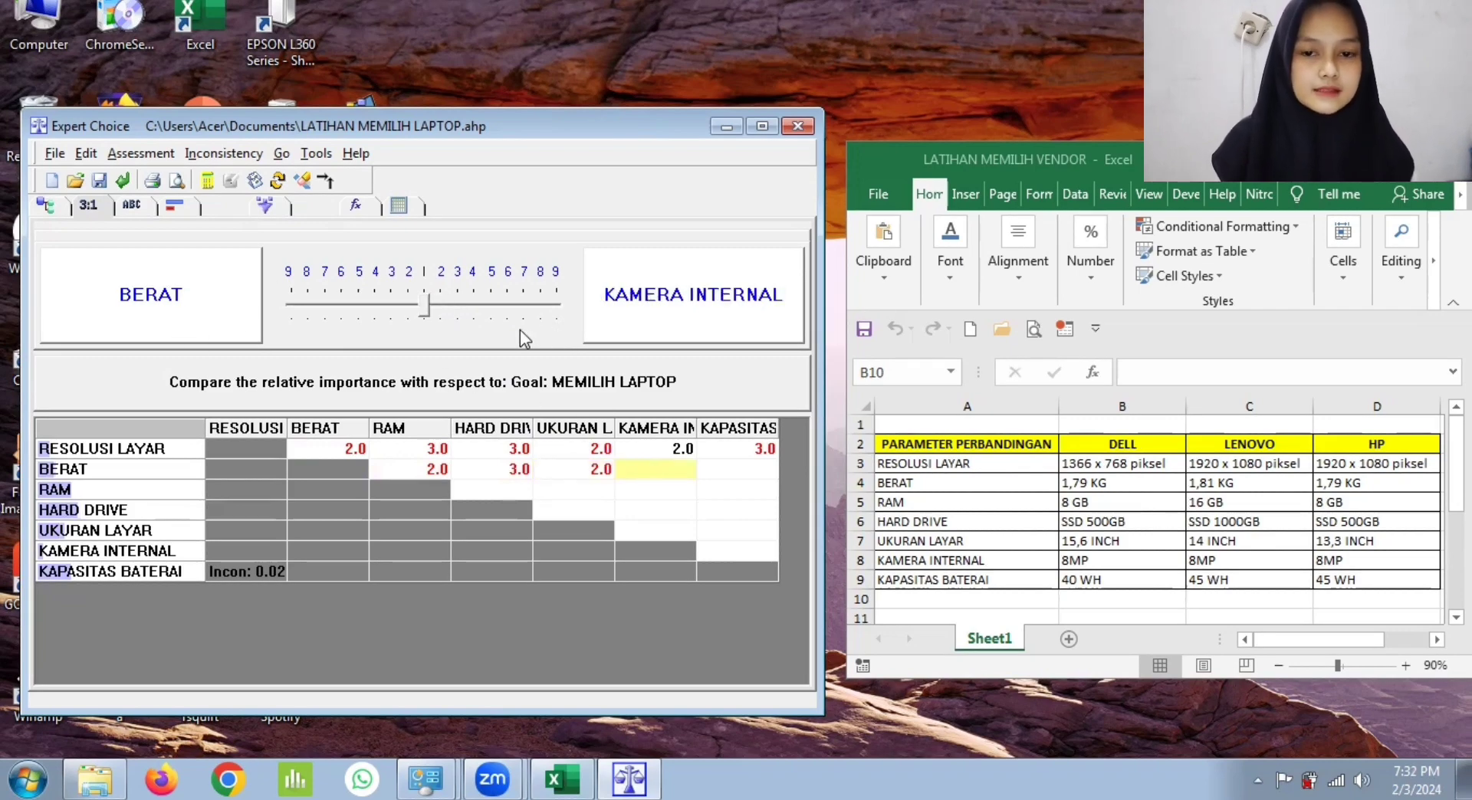
pyautogui.click(409, 303)
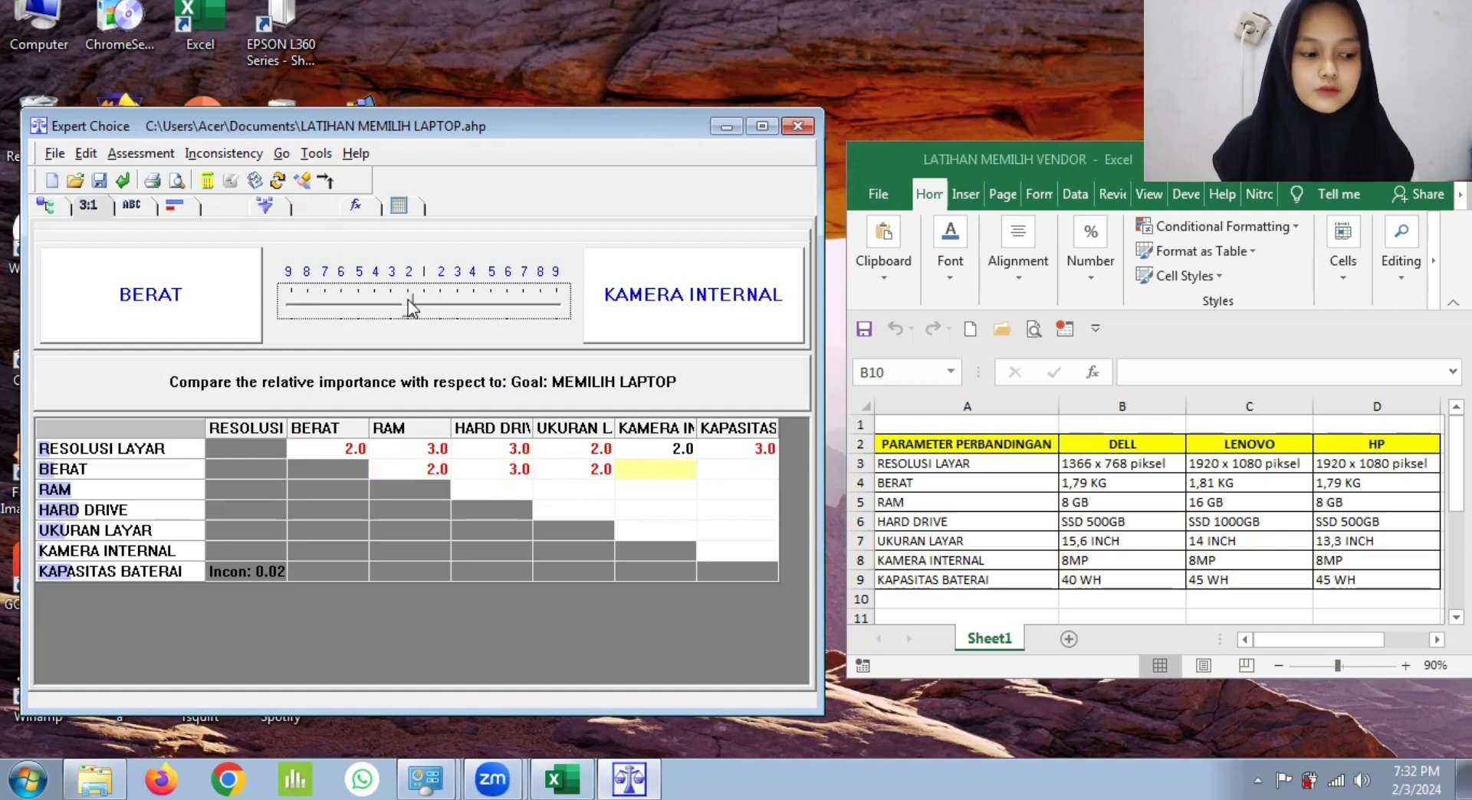
pyautogui.click(724, 475)
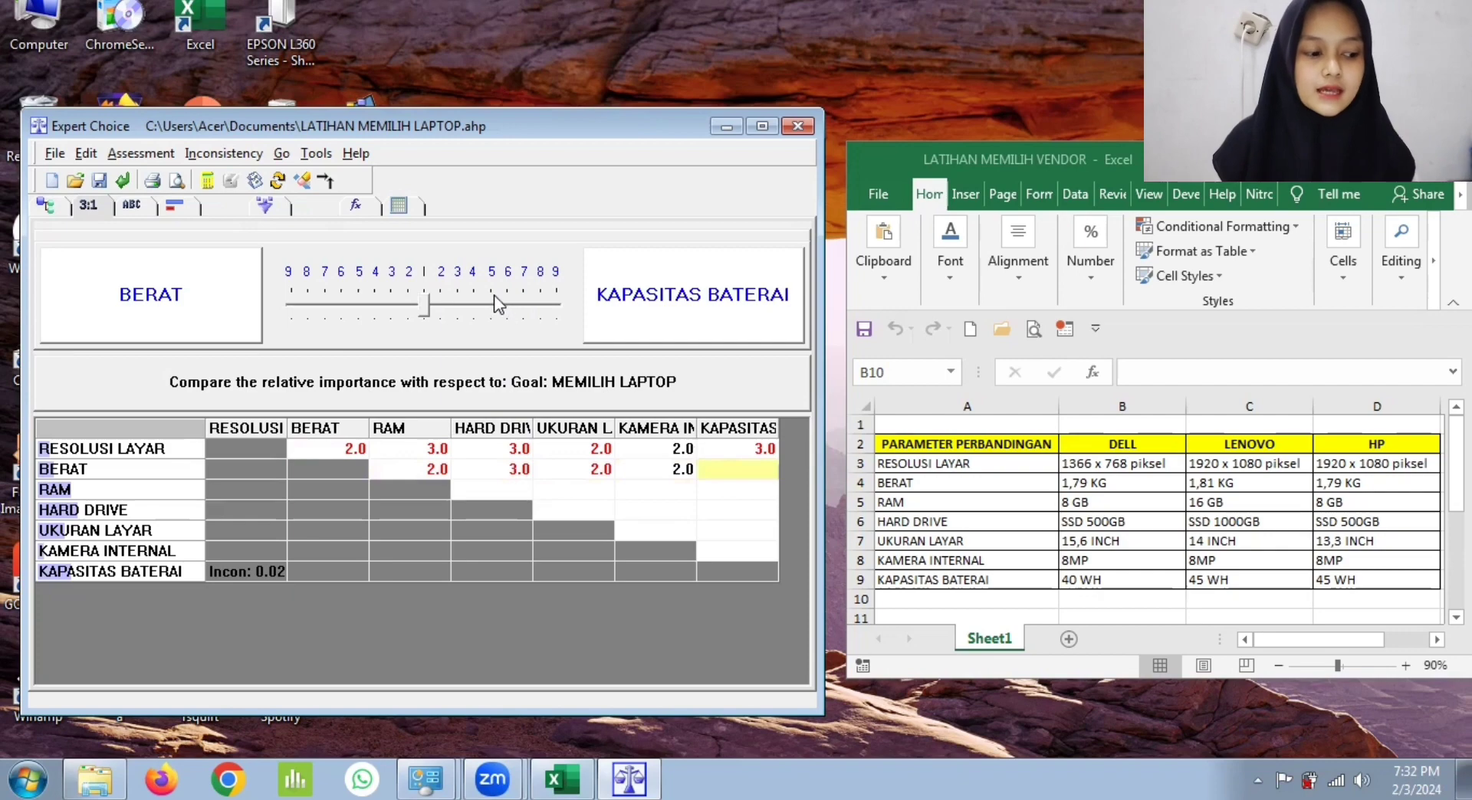
pyautogui.click(449, 300)
# Step: Rate RAM equal (1) to HARD DRIVE and 2 in importance over UKURAN LAYAR
pyautogui.click(491, 488)
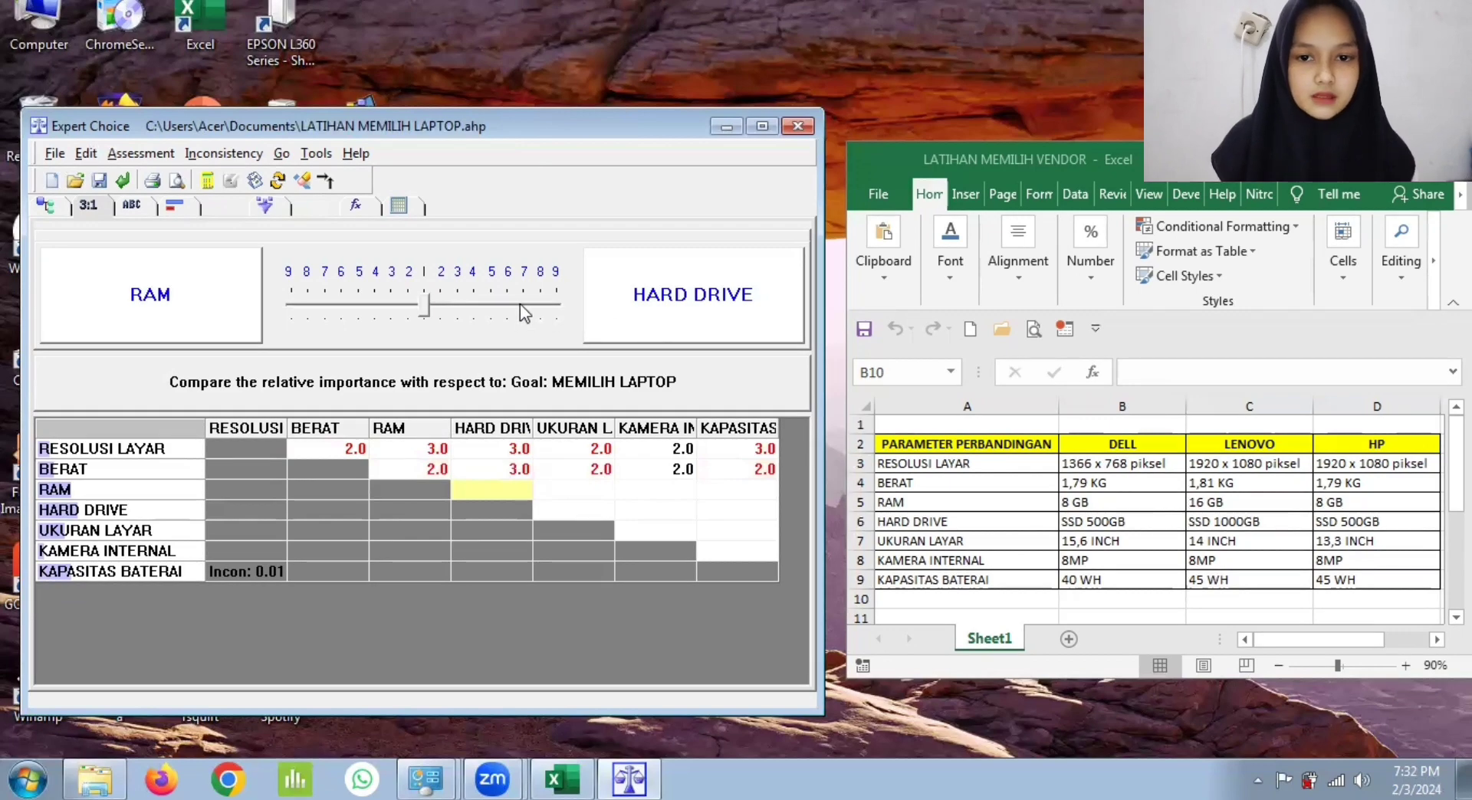
pyautogui.click(426, 311)
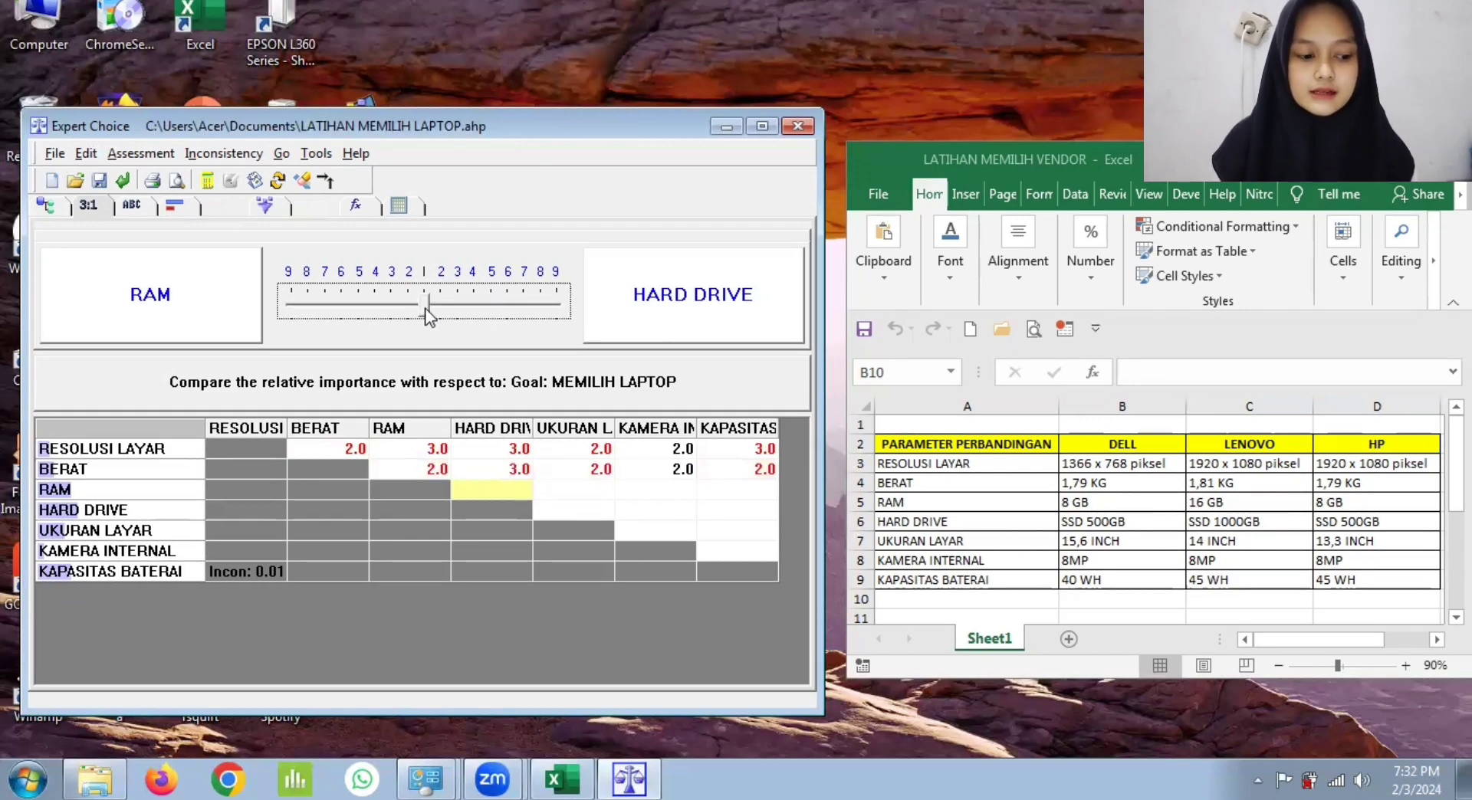
pyautogui.click(591, 484)
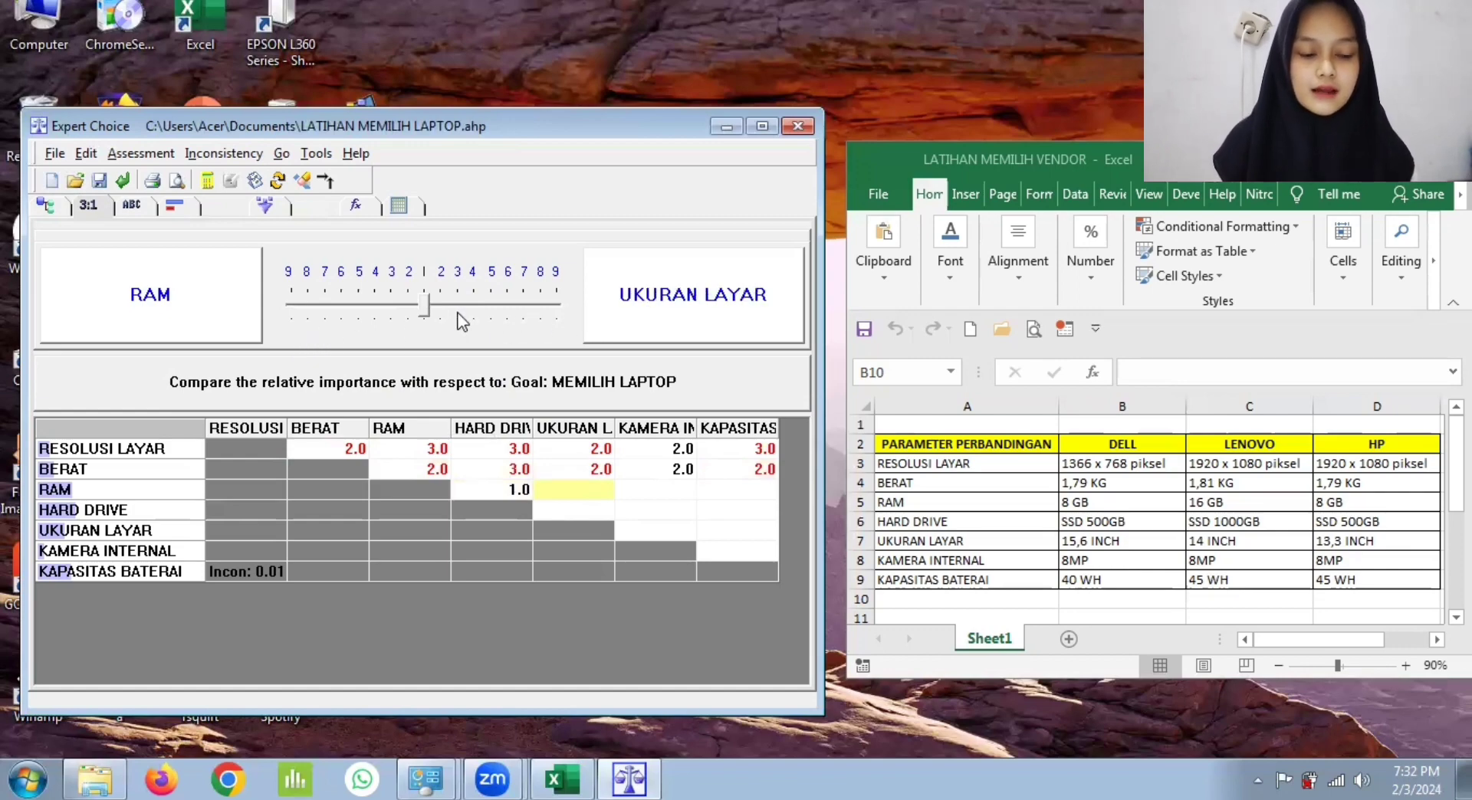
pyautogui.click(408, 297)
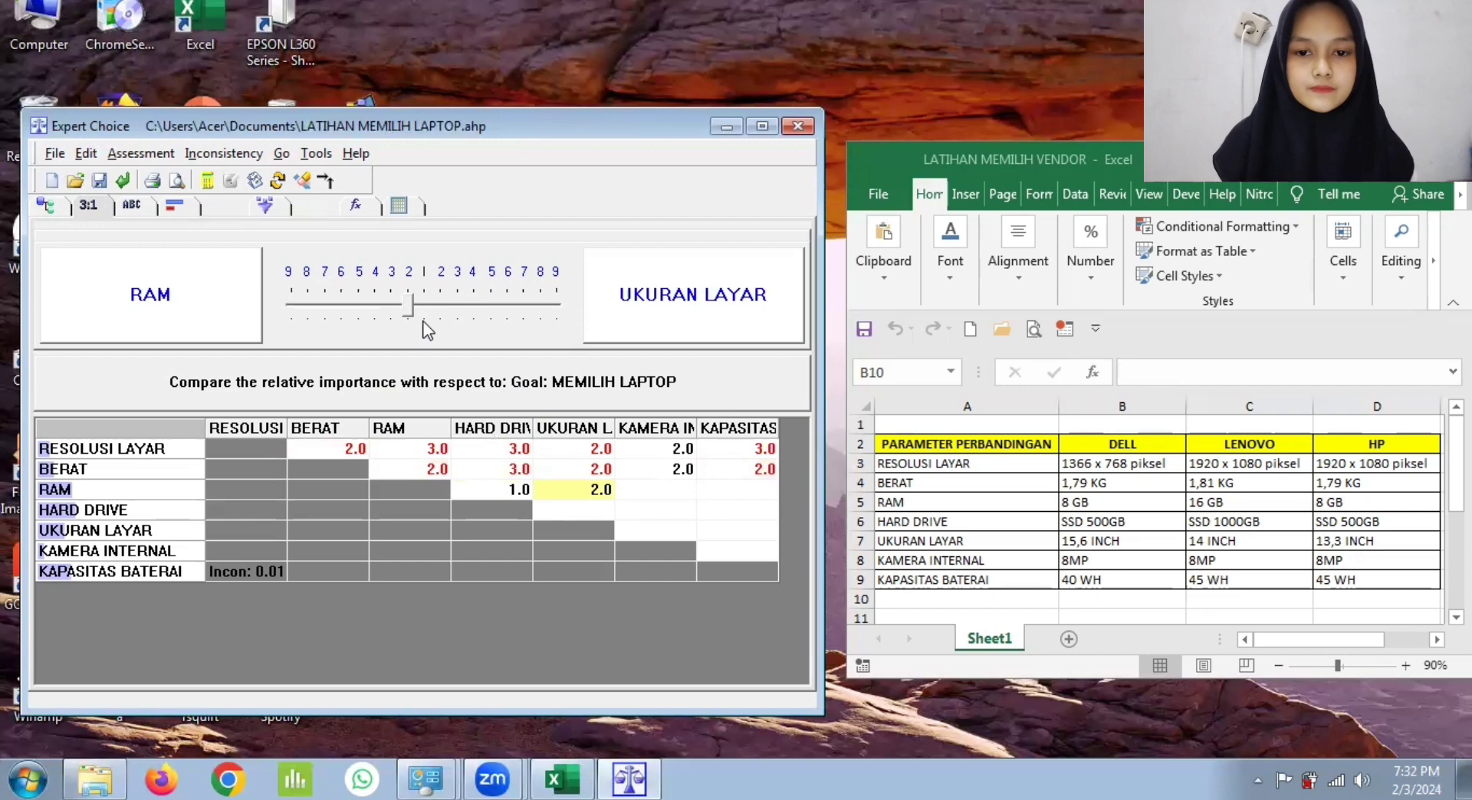
# Step: Rate RAM 2 in importance over KAMERA INTERNAL and equal (1) to KAPASITAS BATERAI
pyautogui.click(639, 489)
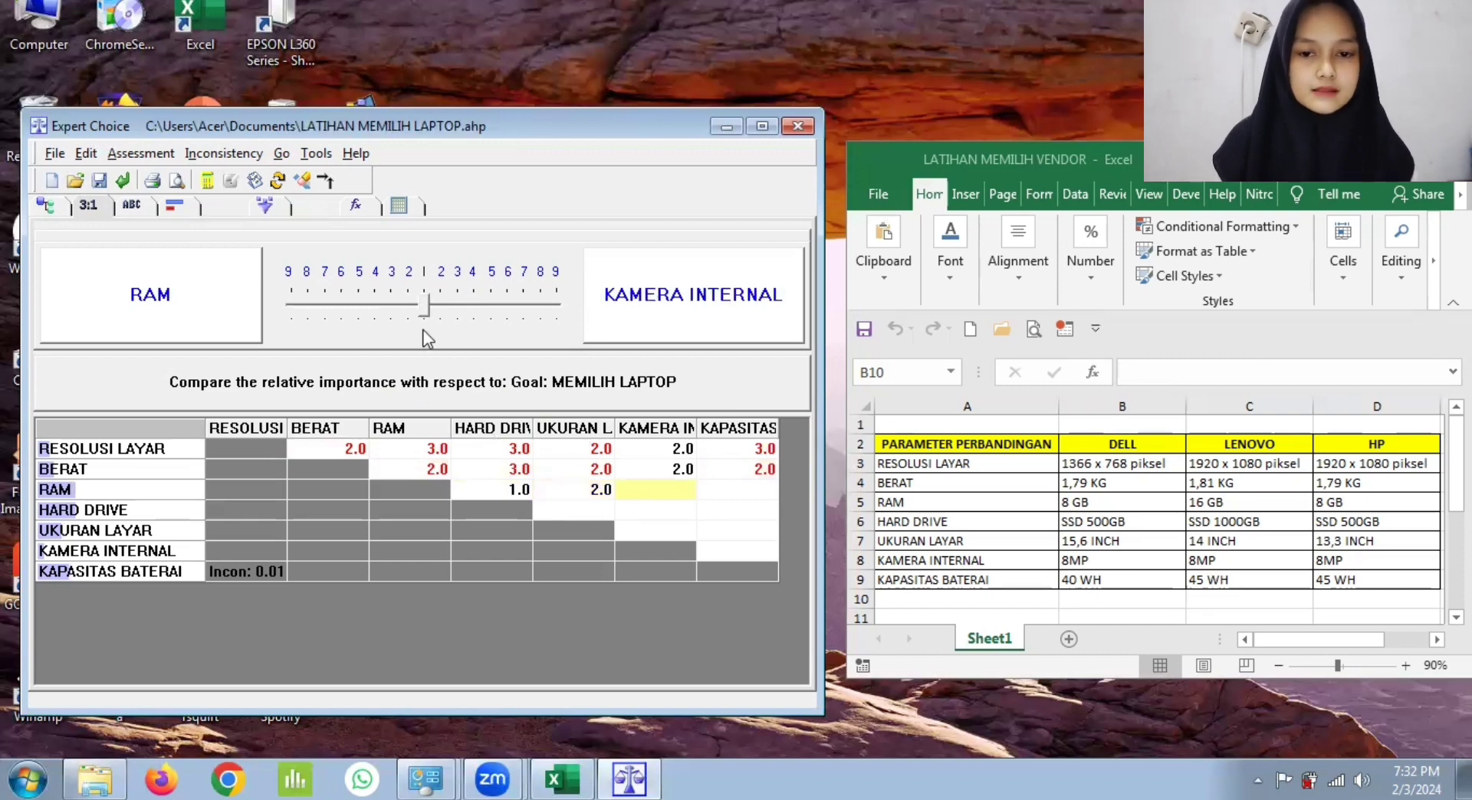
pyautogui.click(412, 306)
pyautogui.click(724, 487)
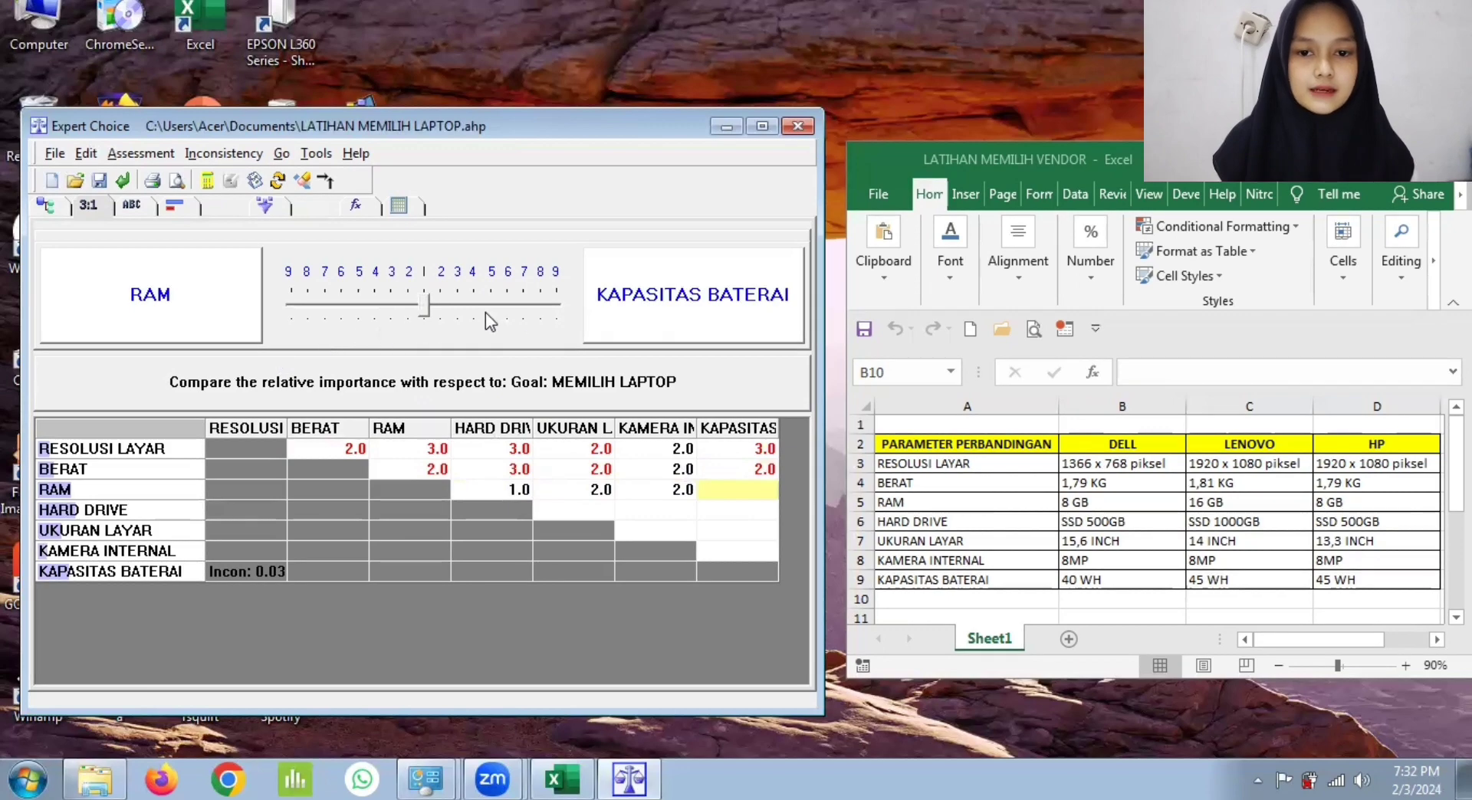
pyautogui.click(425, 302)
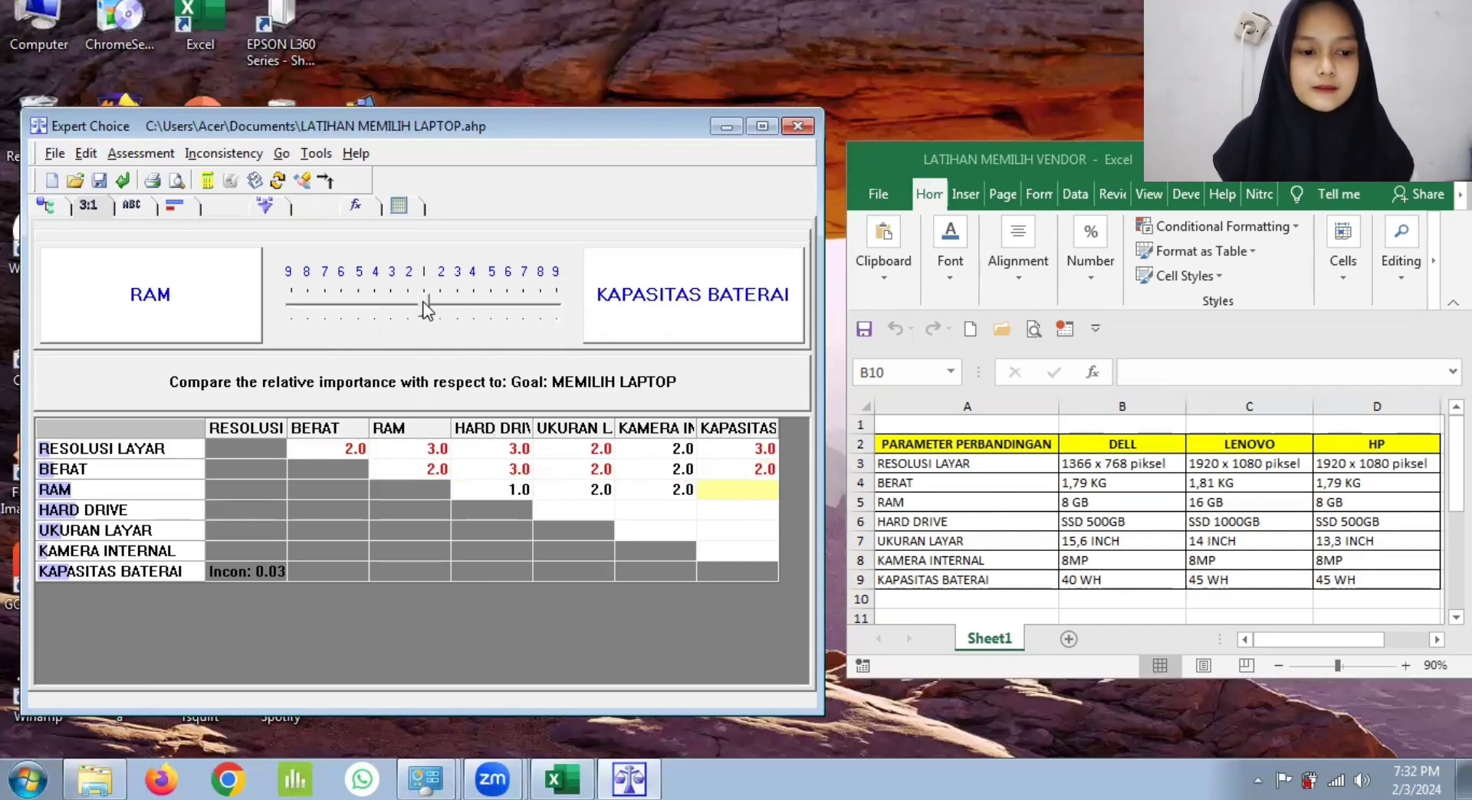
# Step: Rate HARD DRIVE 3 in importance over UKURAN LAYAR and KAMERA INTERNAL, and equal (1) to KAPASITAS BATERAI
pyautogui.click(591, 503)
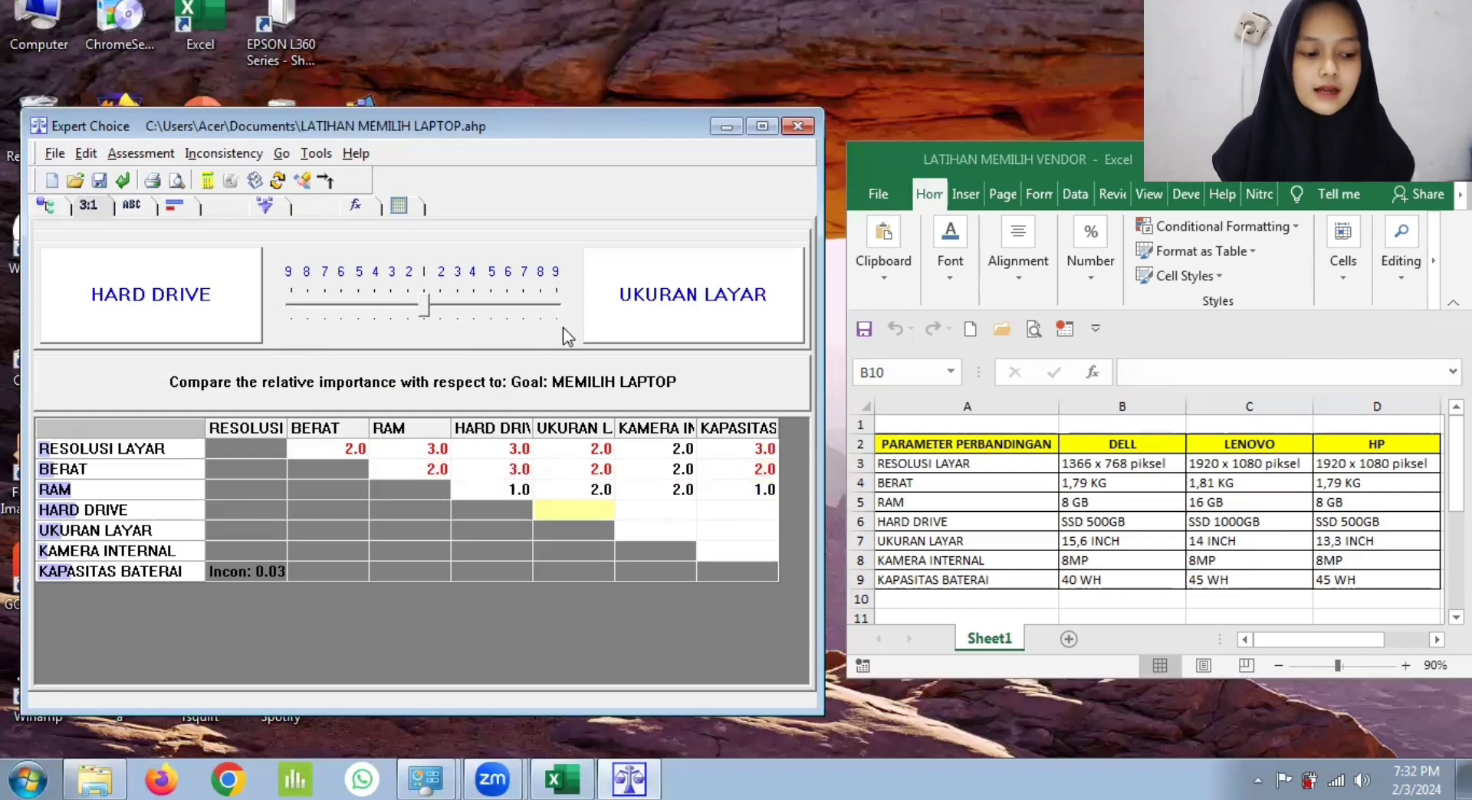
pyautogui.click(388, 300)
pyautogui.click(651, 512)
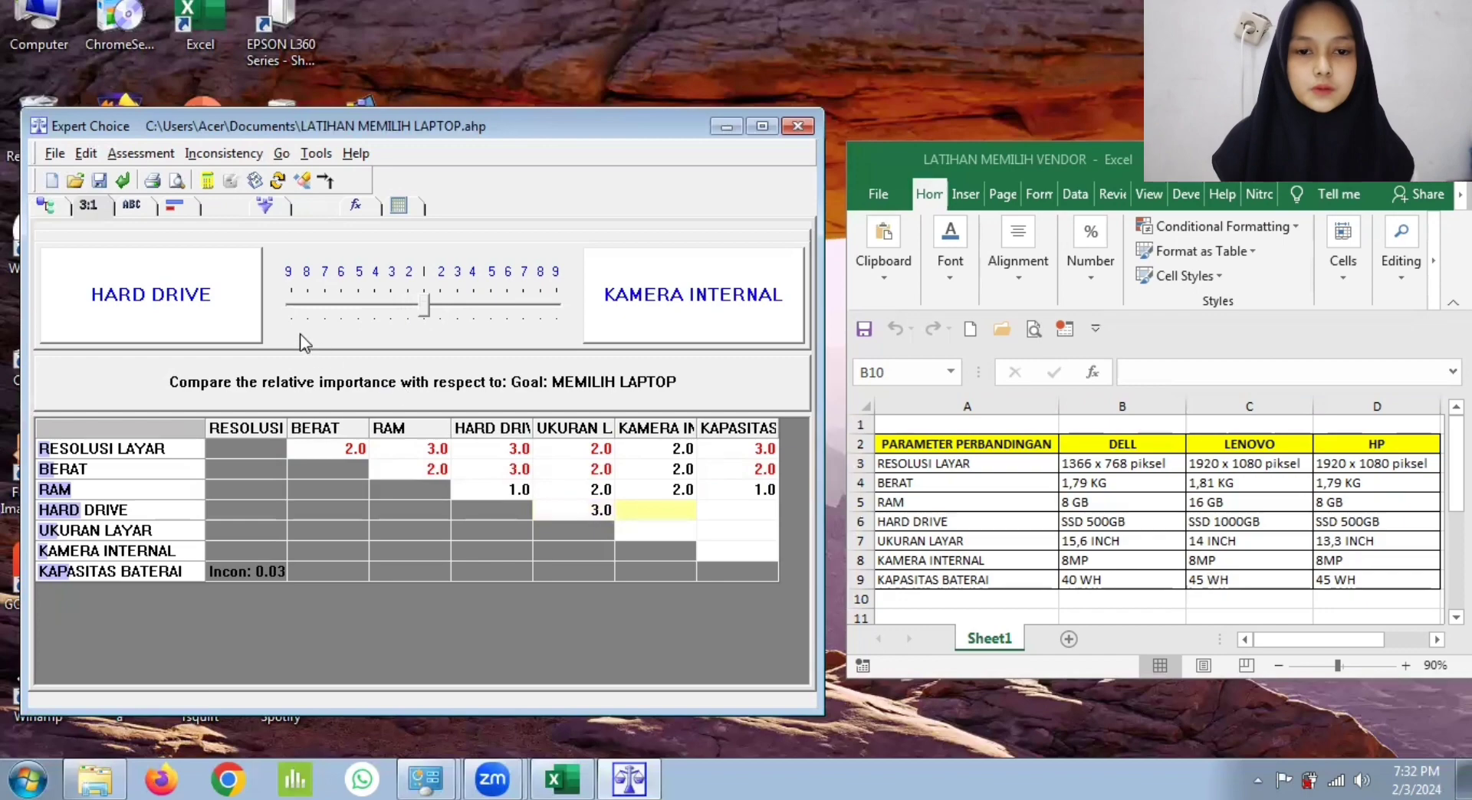
pyautogui.click(392, 301)
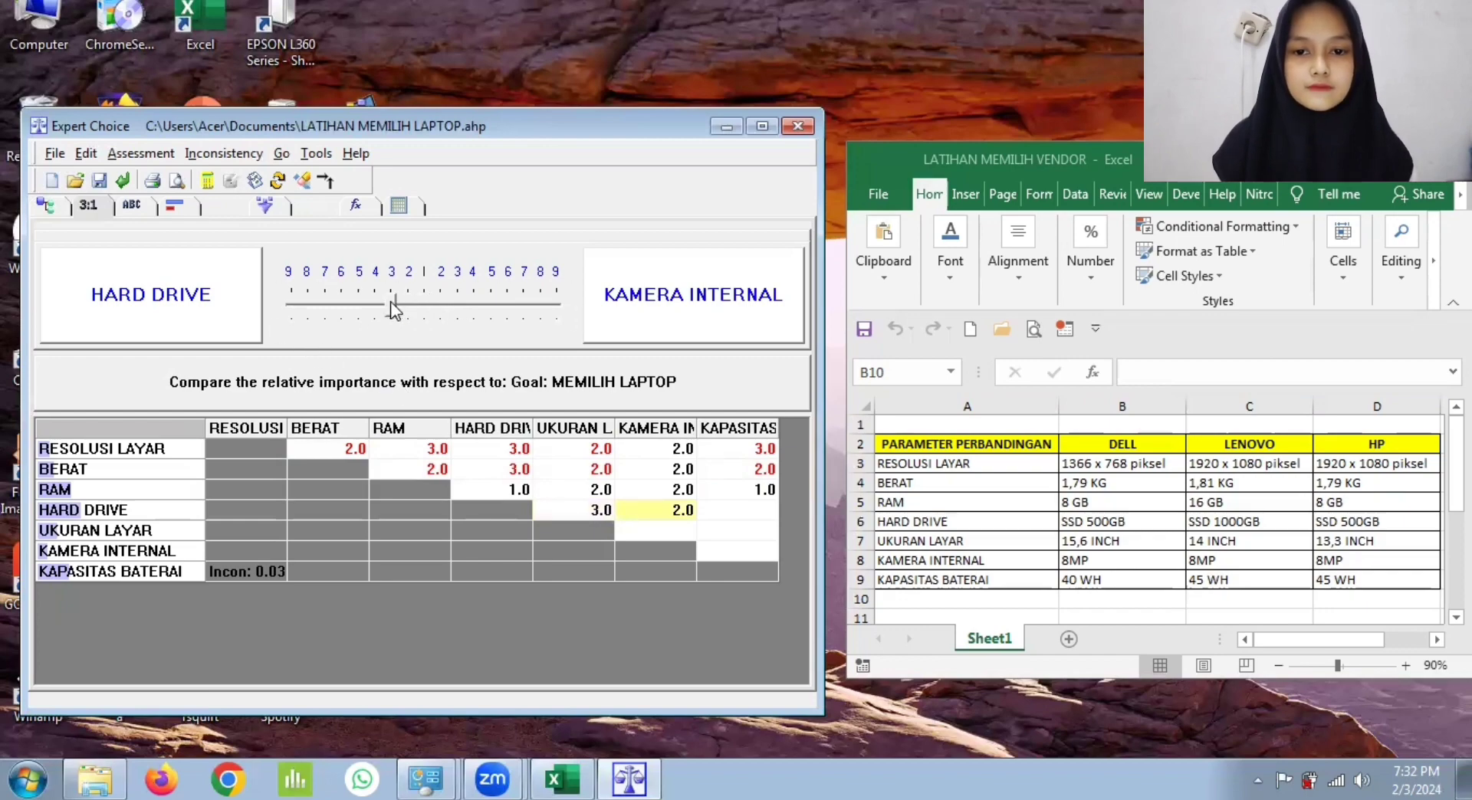
pyautogui.click(735, 503)
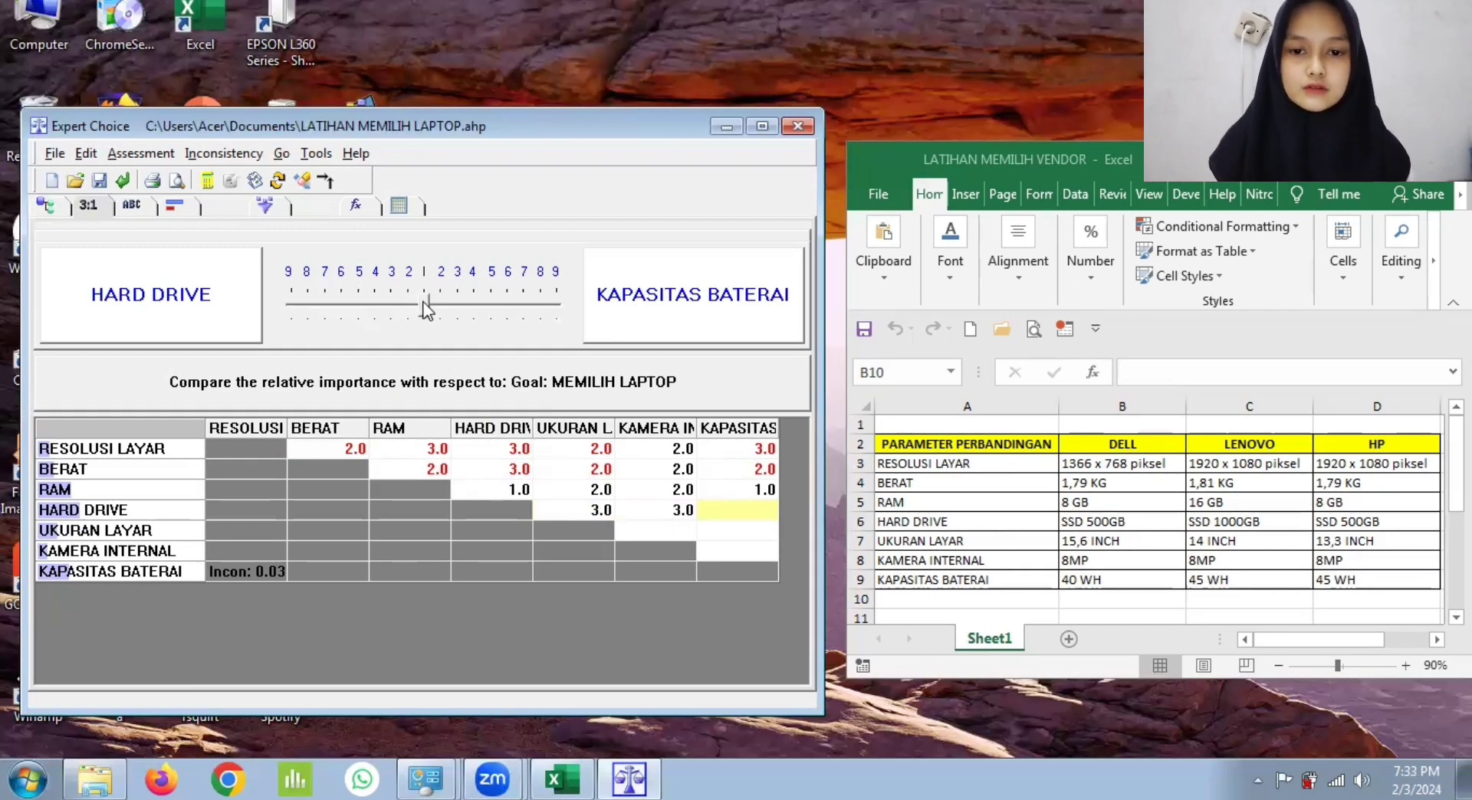
# Step: Rate UKURAN LAYAR 2 in importance over KAMERA INTERNAL, and KAPASITAS BATERAI 2 over UKURAN LAYAR
pyautogui.click(658, 524)
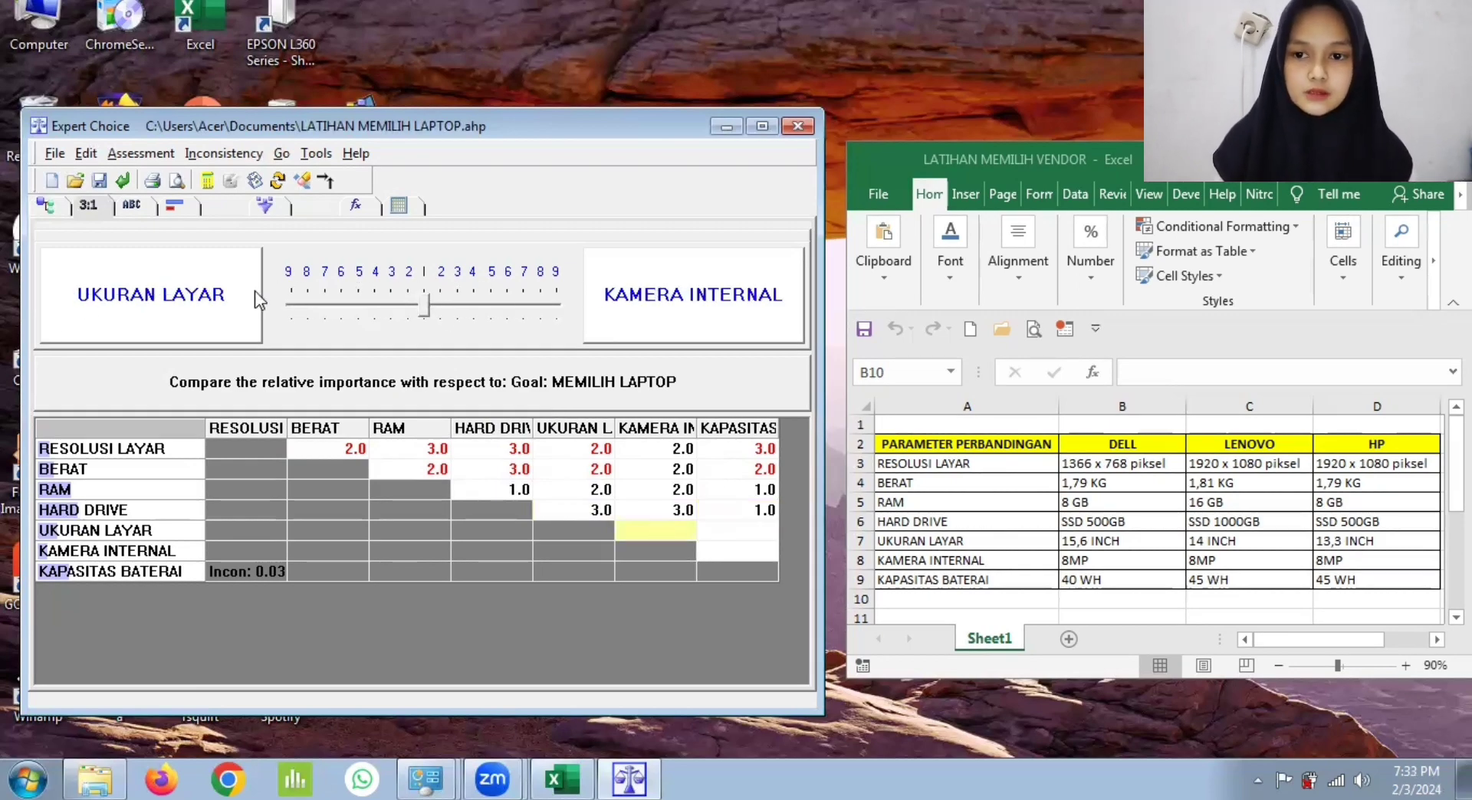
pyautogui.click(406, 301)
pyautogui.click(724, 532)
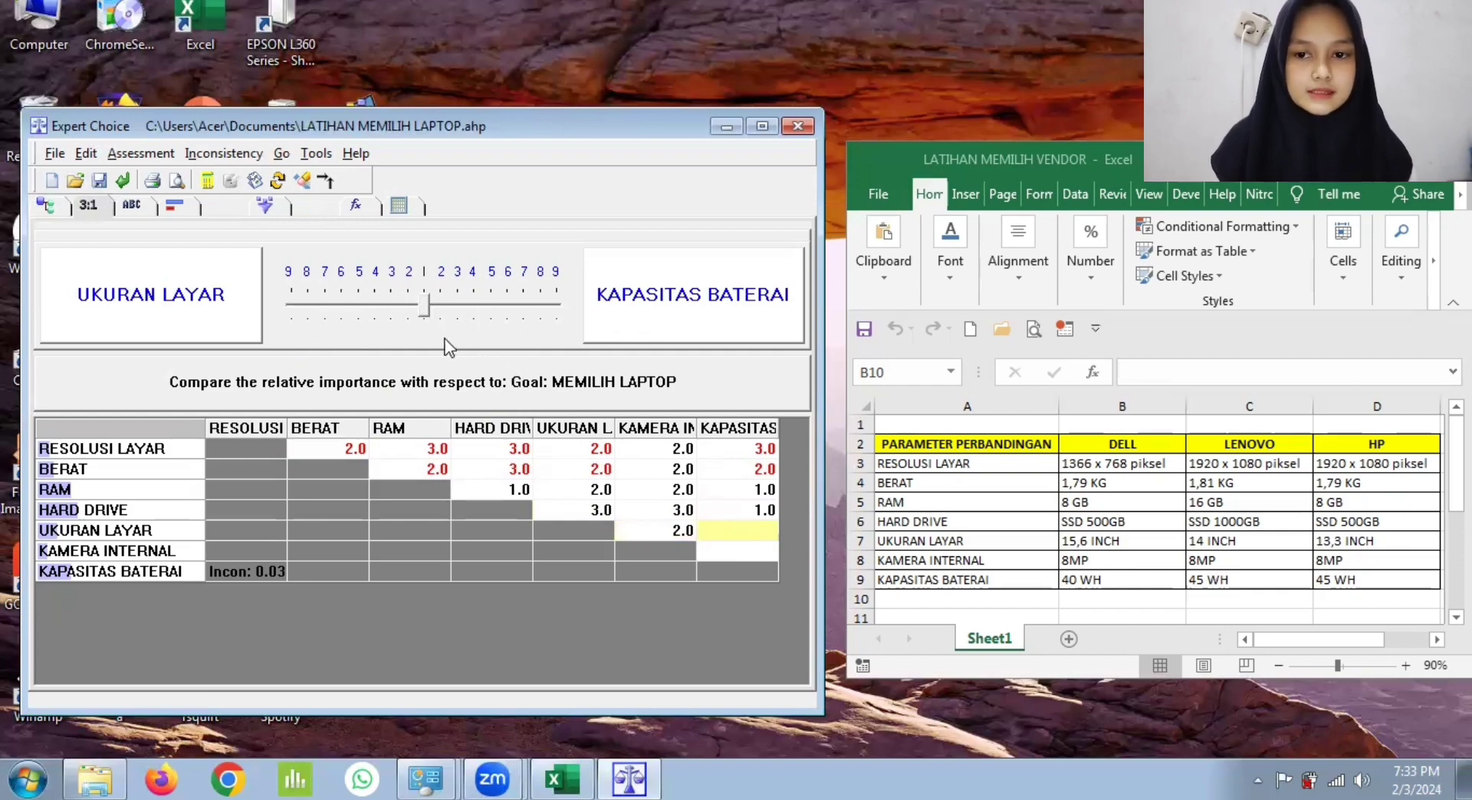
pyautogui.moveTo(431, 308); pyautogui.dragTo(440, 306)
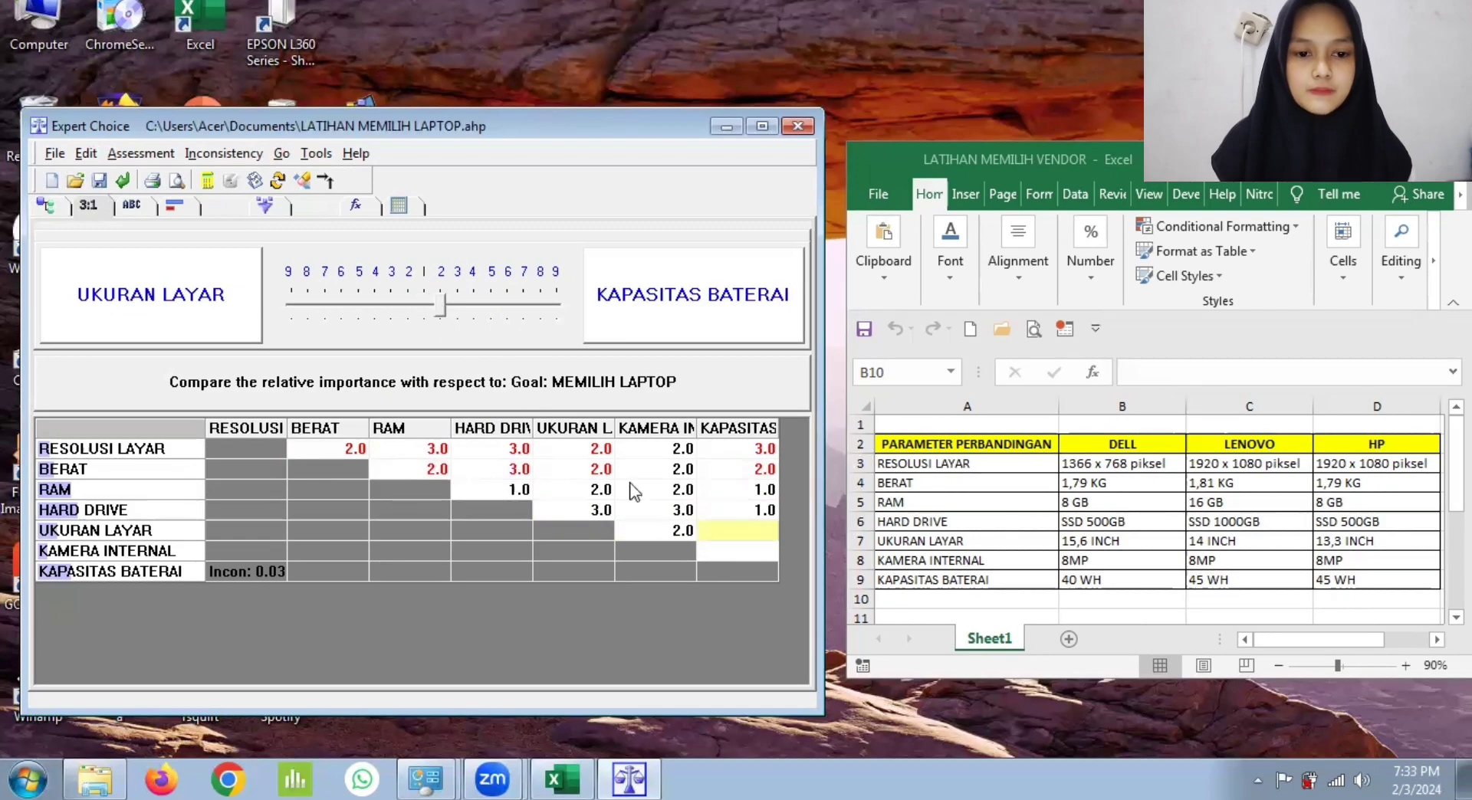
# Step: Rate KAPASITAS BATERAI 3 in importance over KAMERA INTERNAL, and record the judgments and calculate the priorities
pyautogui.click(754, 550)
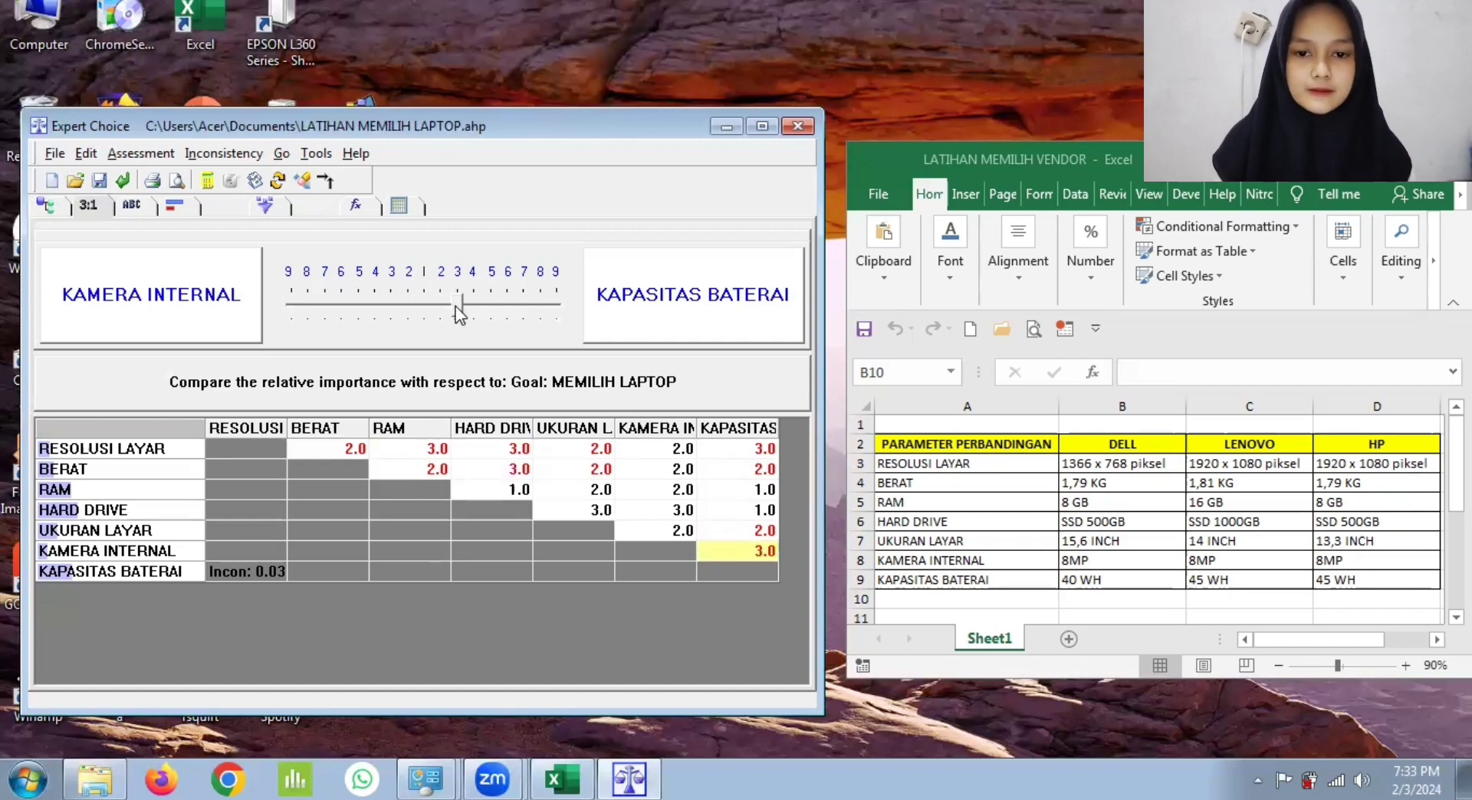
pyautogui.click(462, 308)
pyautogui.click(269, 574)
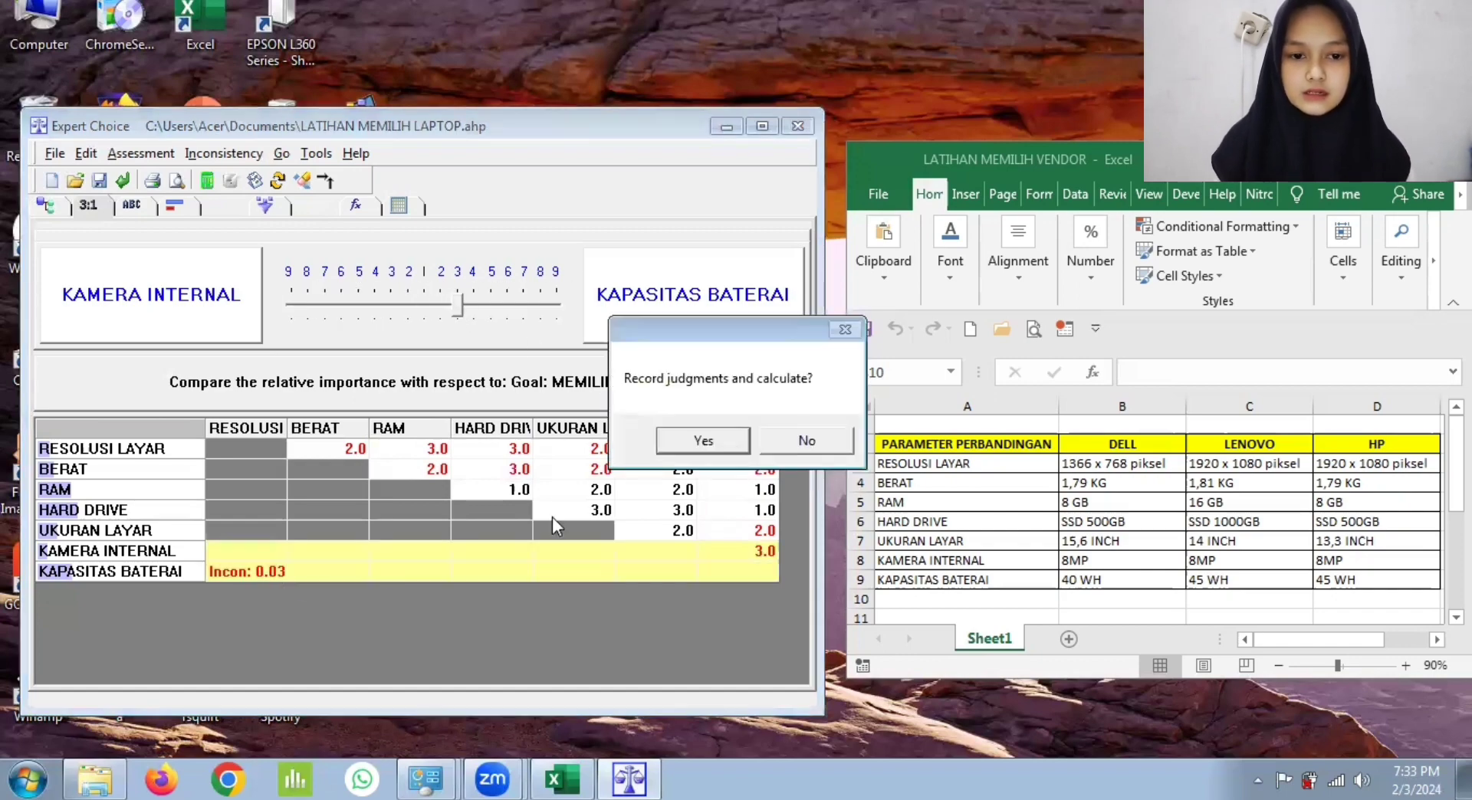
pyautogui.click(703, 448)
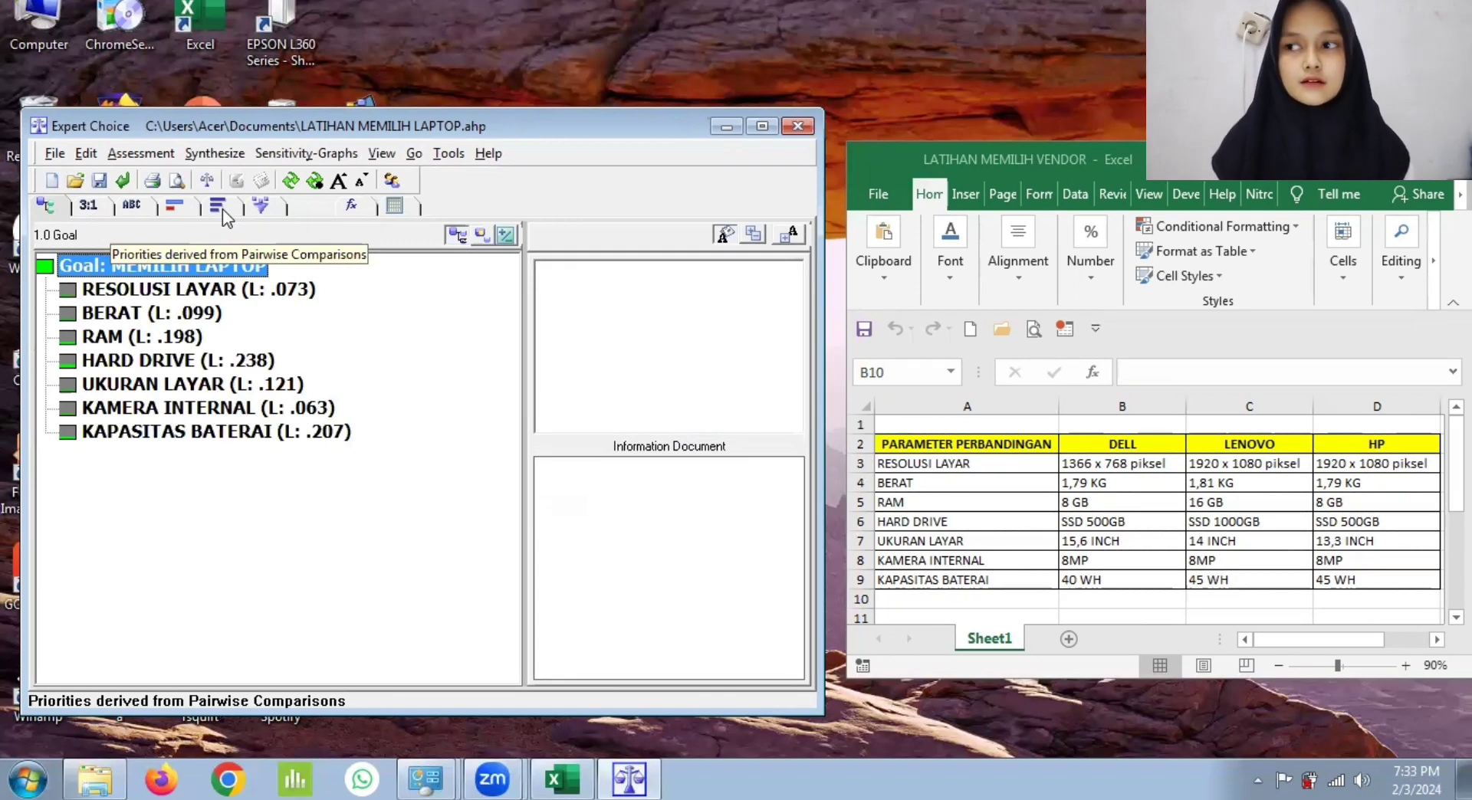
# Step: Review the criteria priorities derived from the pairwise comparisons, sorted by priority, and return to the model tree
pyautogui.click(222, 209)
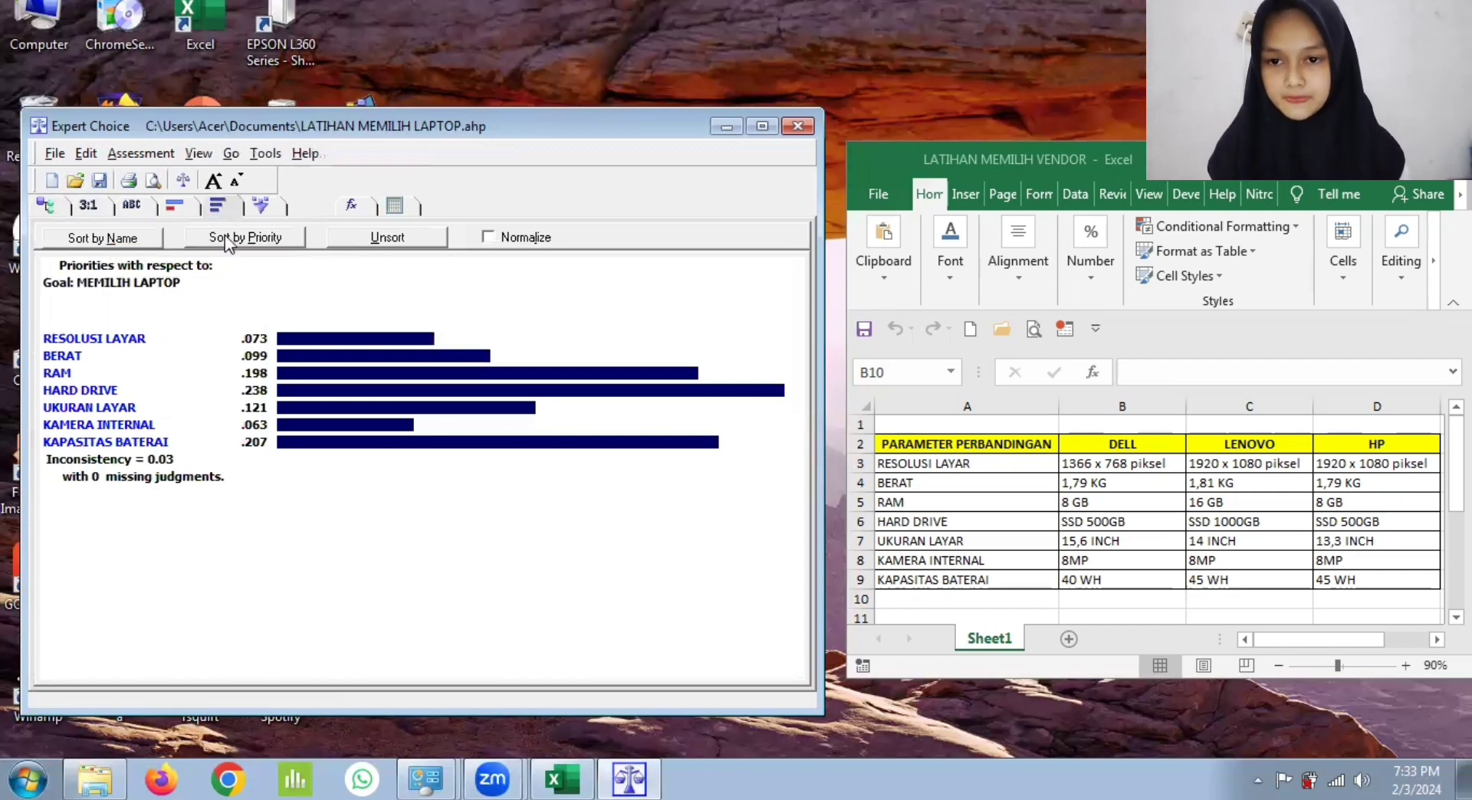
pyautogui.click(240, 237)
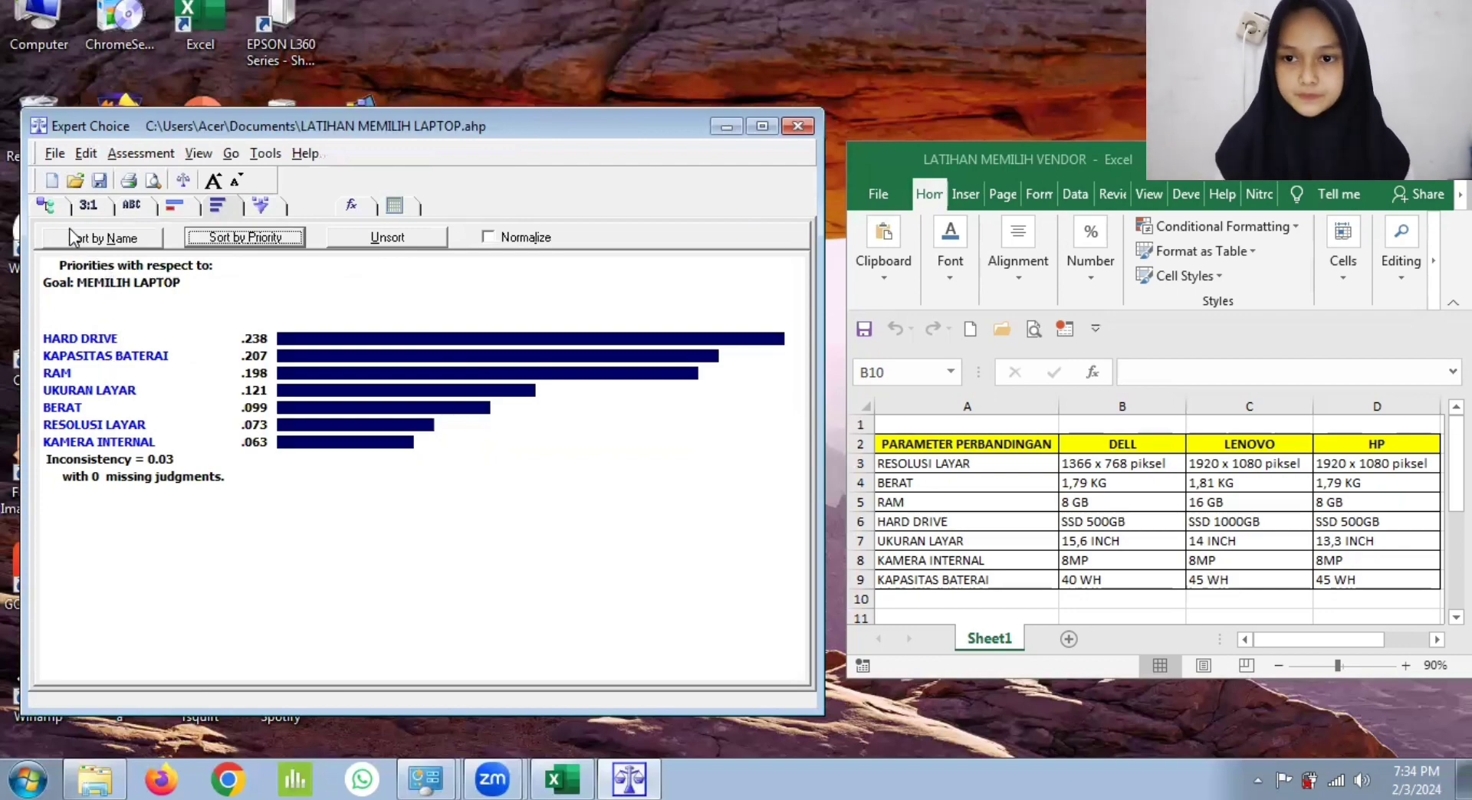
pyautogui.click(49, 207)
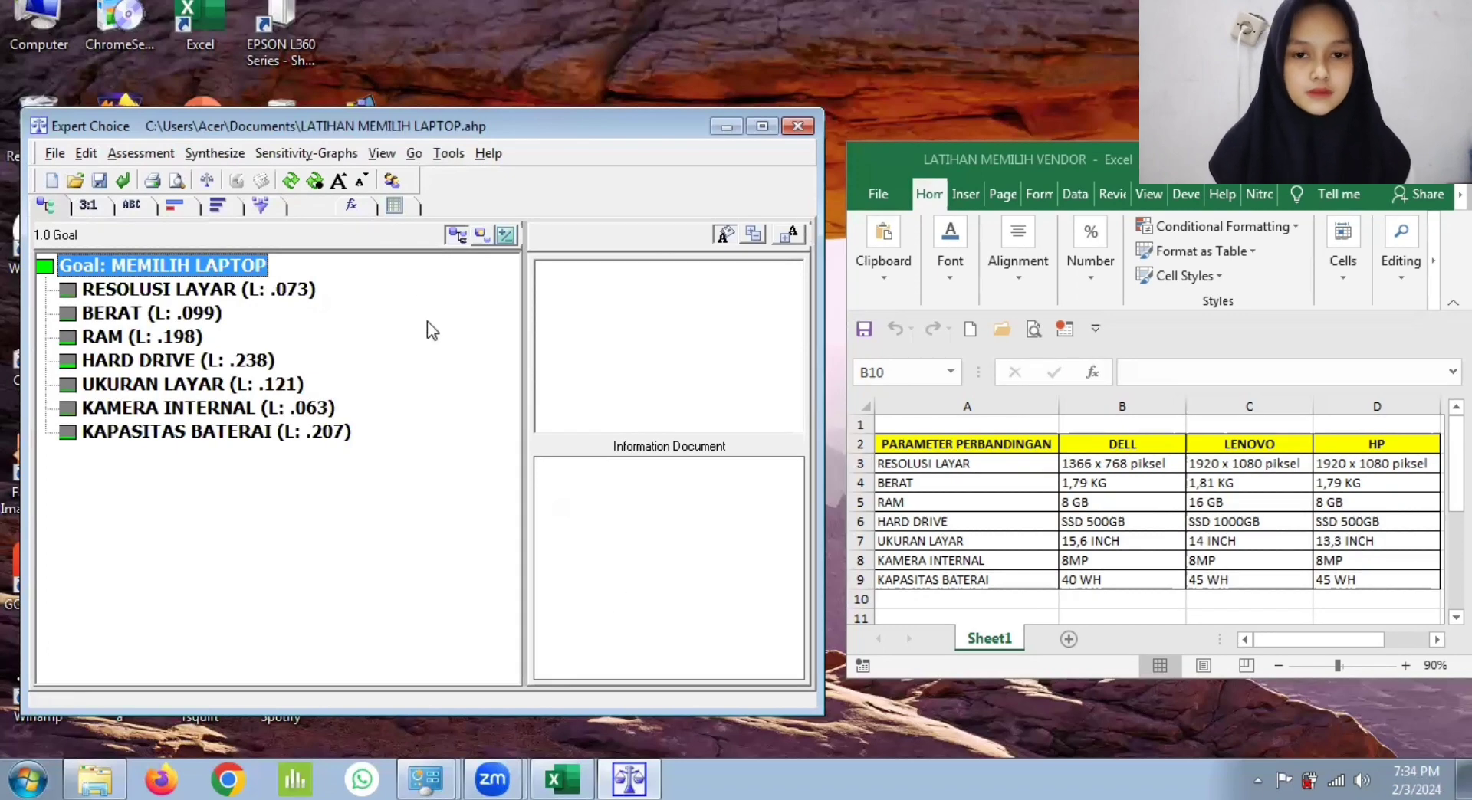
# Step: Show the children of the goal node and add DELL as an alternative
pyautogui.click(381, 153)
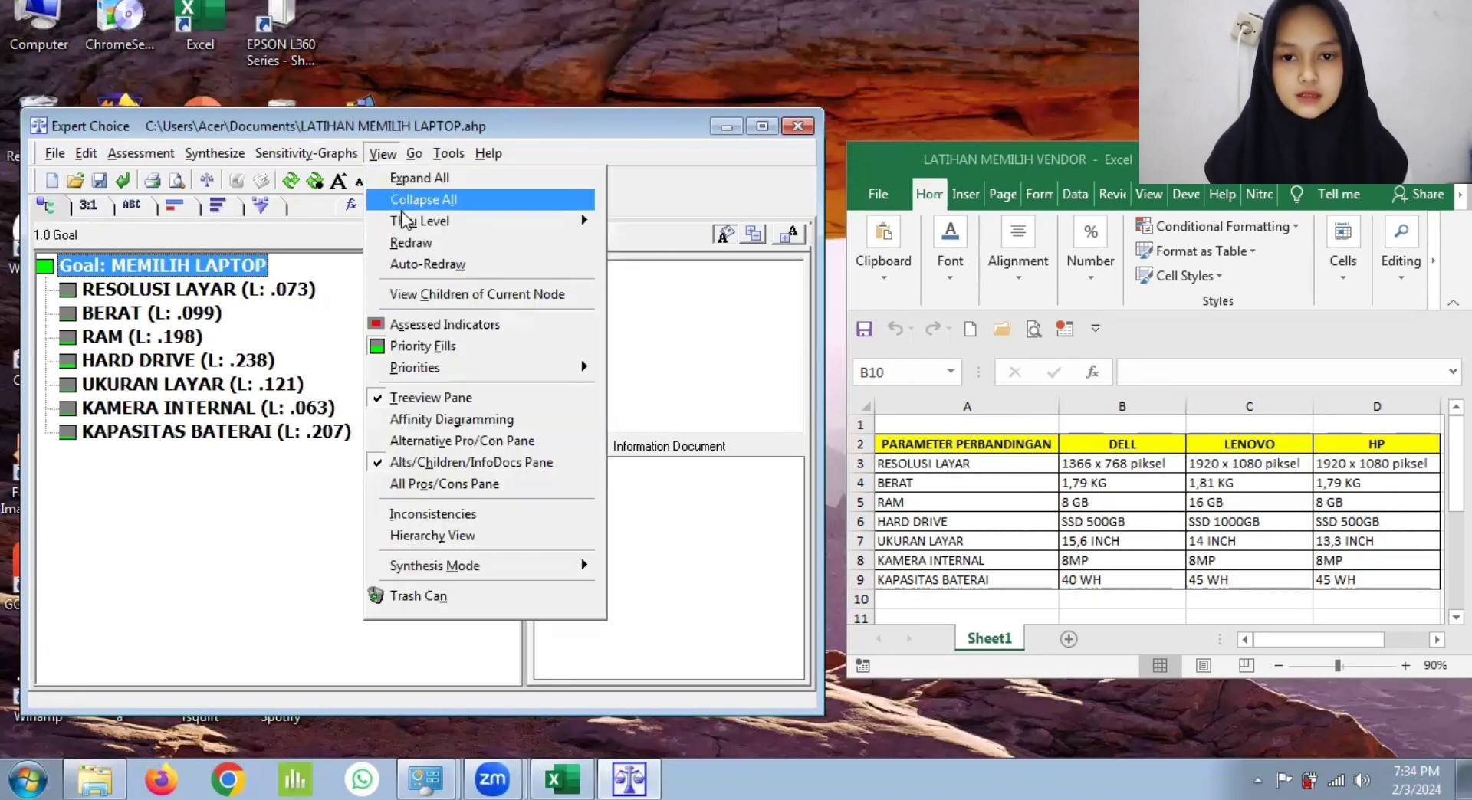
pyautogui.click(433, 295)
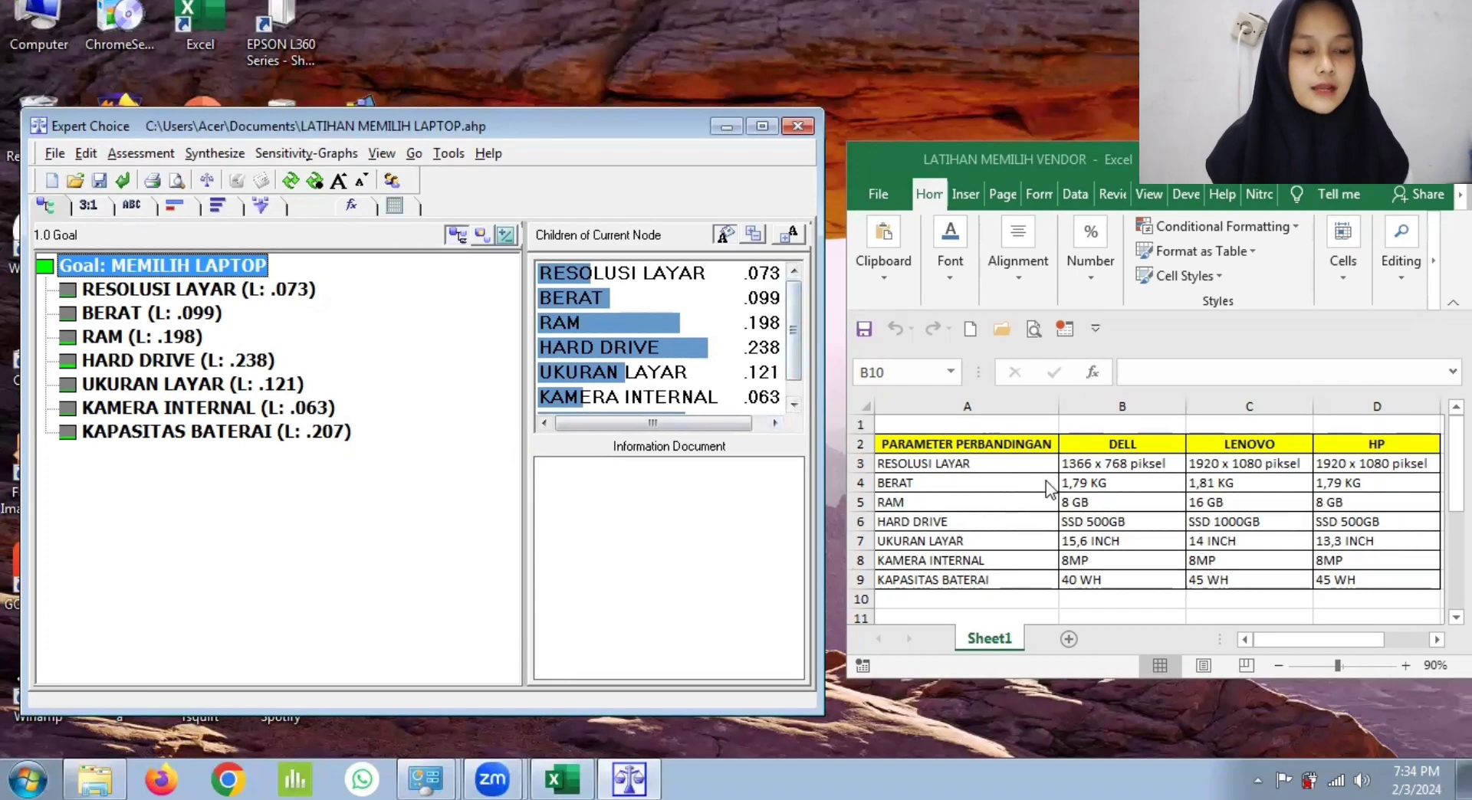
pyautogui.click(789, 236)
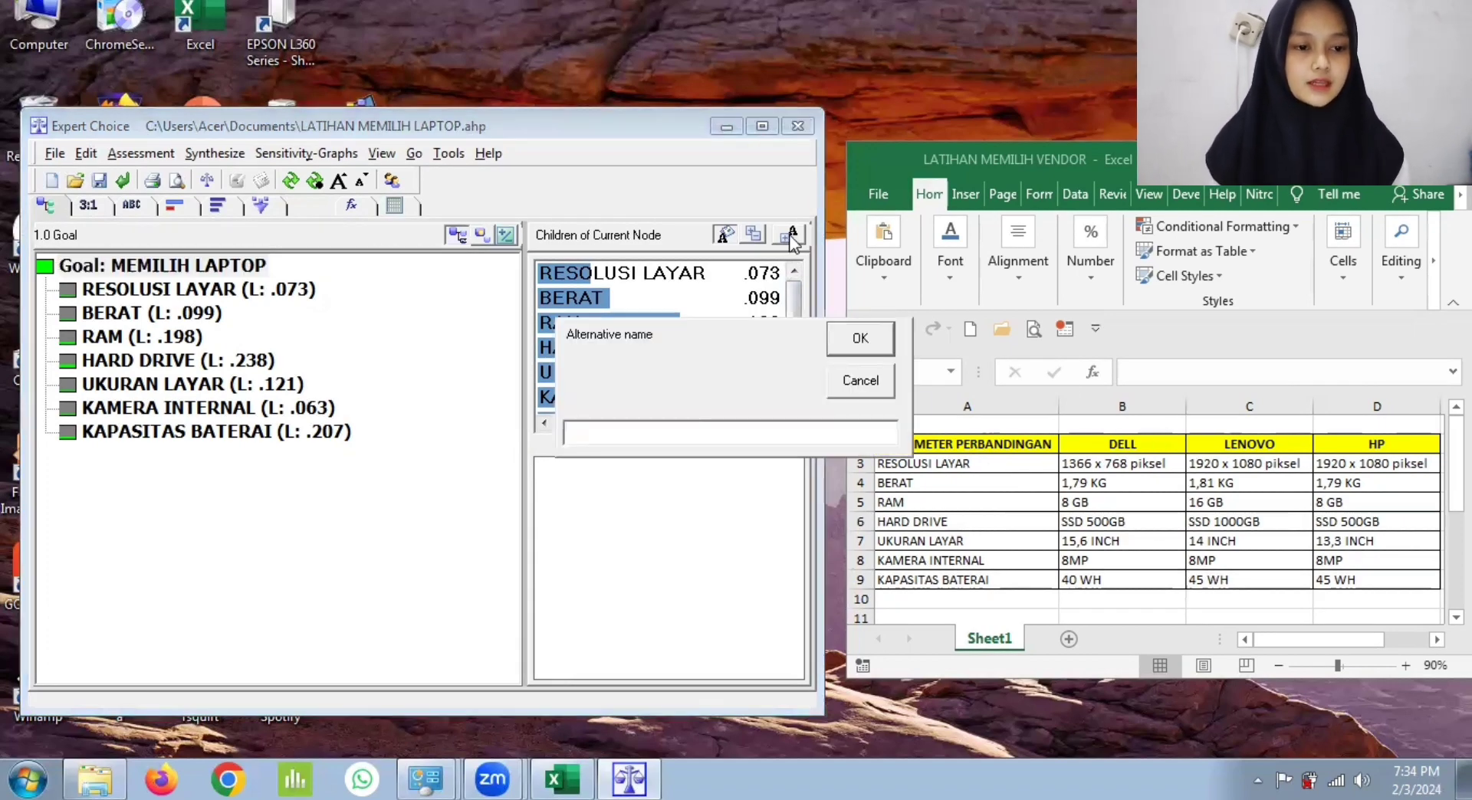
pyautogui.write('DELL')
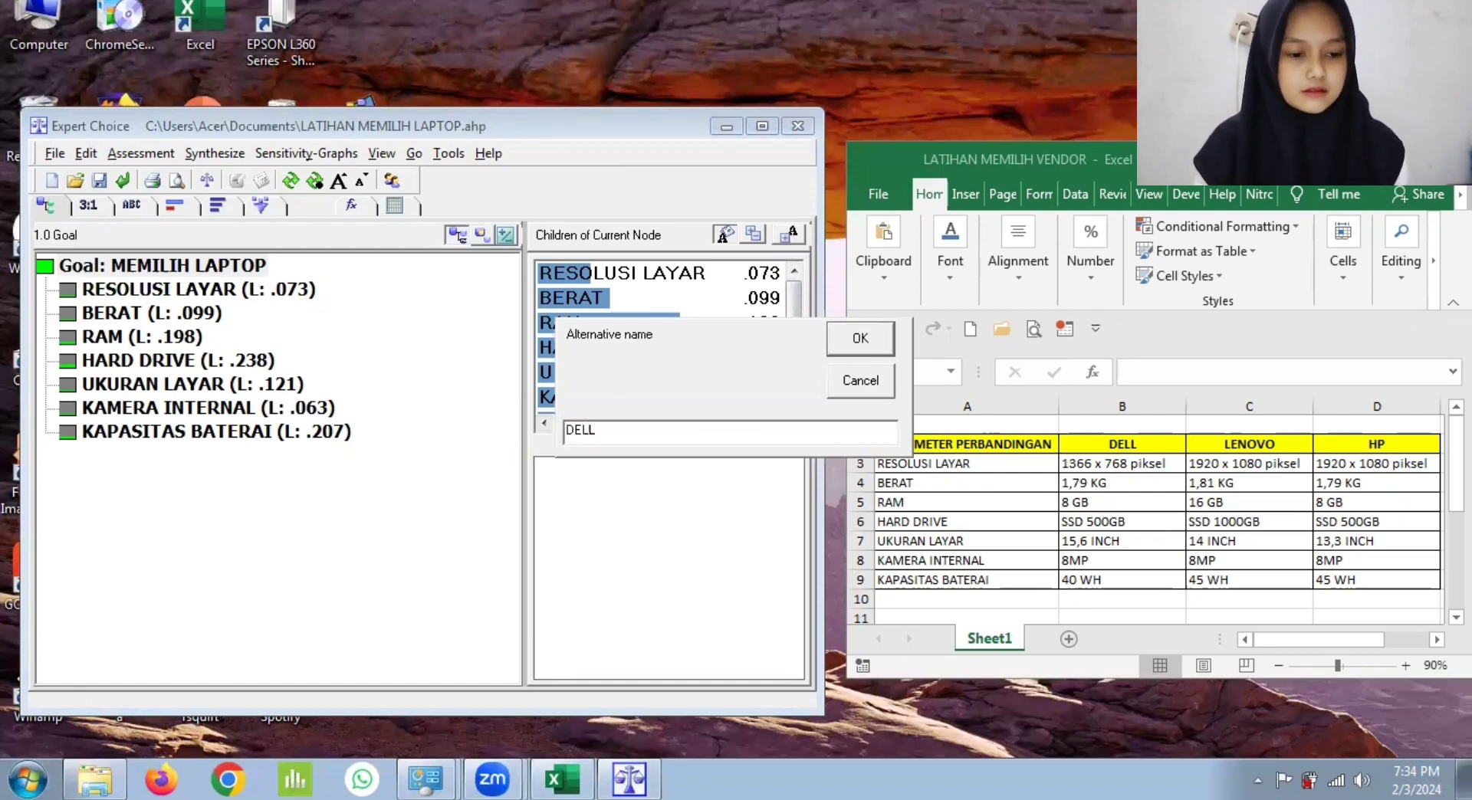
pyautogui.press('Return')
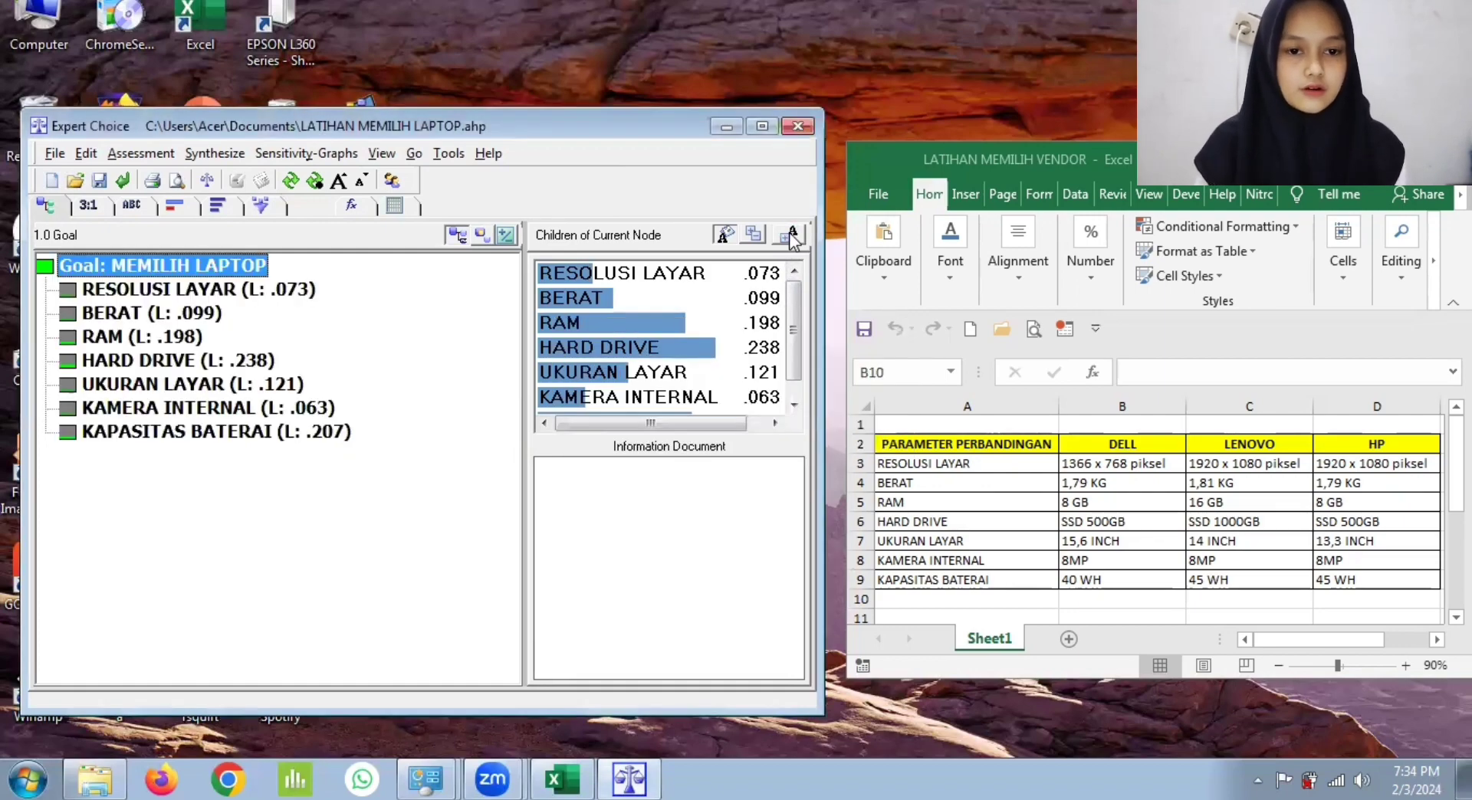
# Step: Add LENOVO and HP as alternatives and switch the view back to the list of alternatives
pyautogui.click(792, 238)
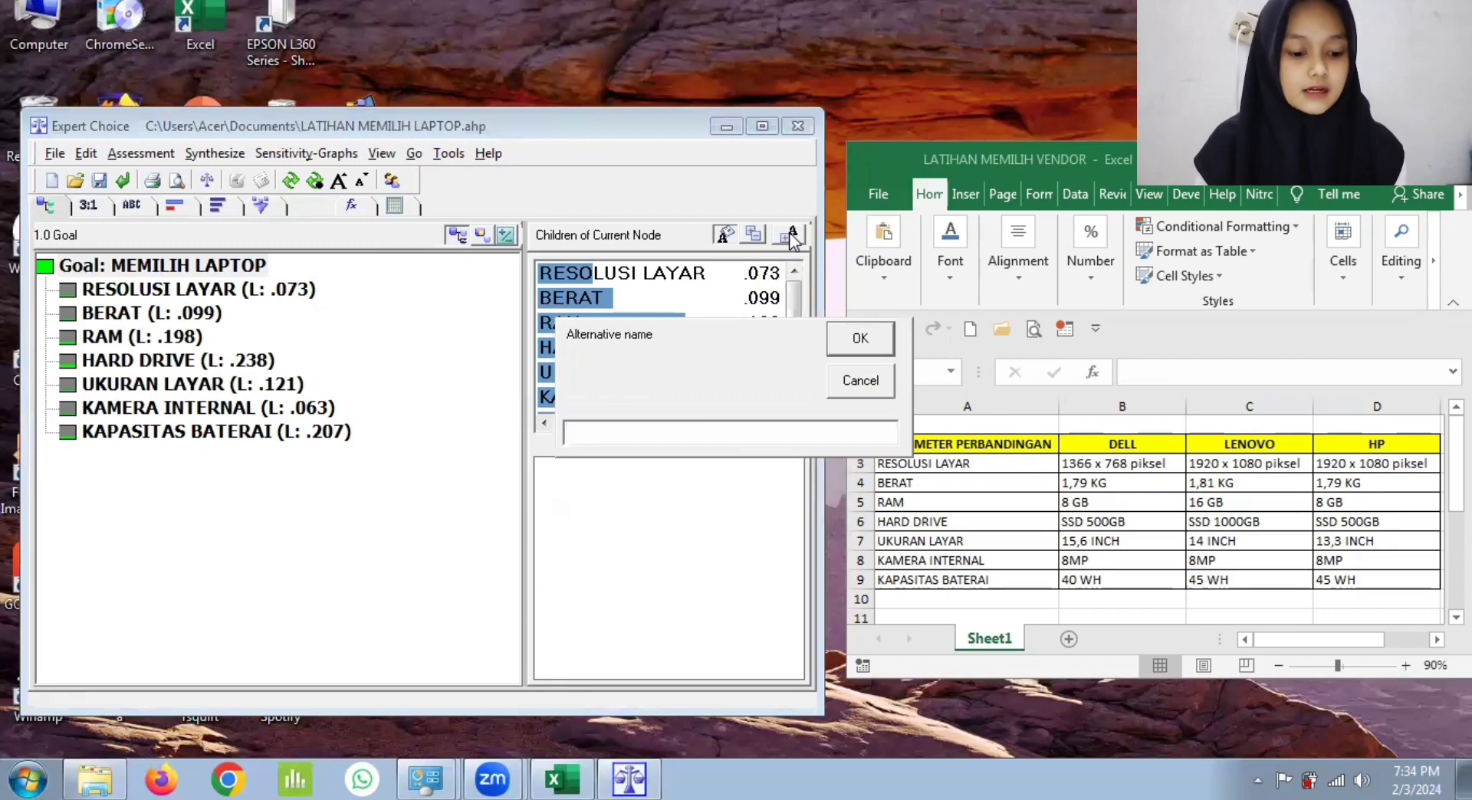
pyautogui.write('LENOVO')
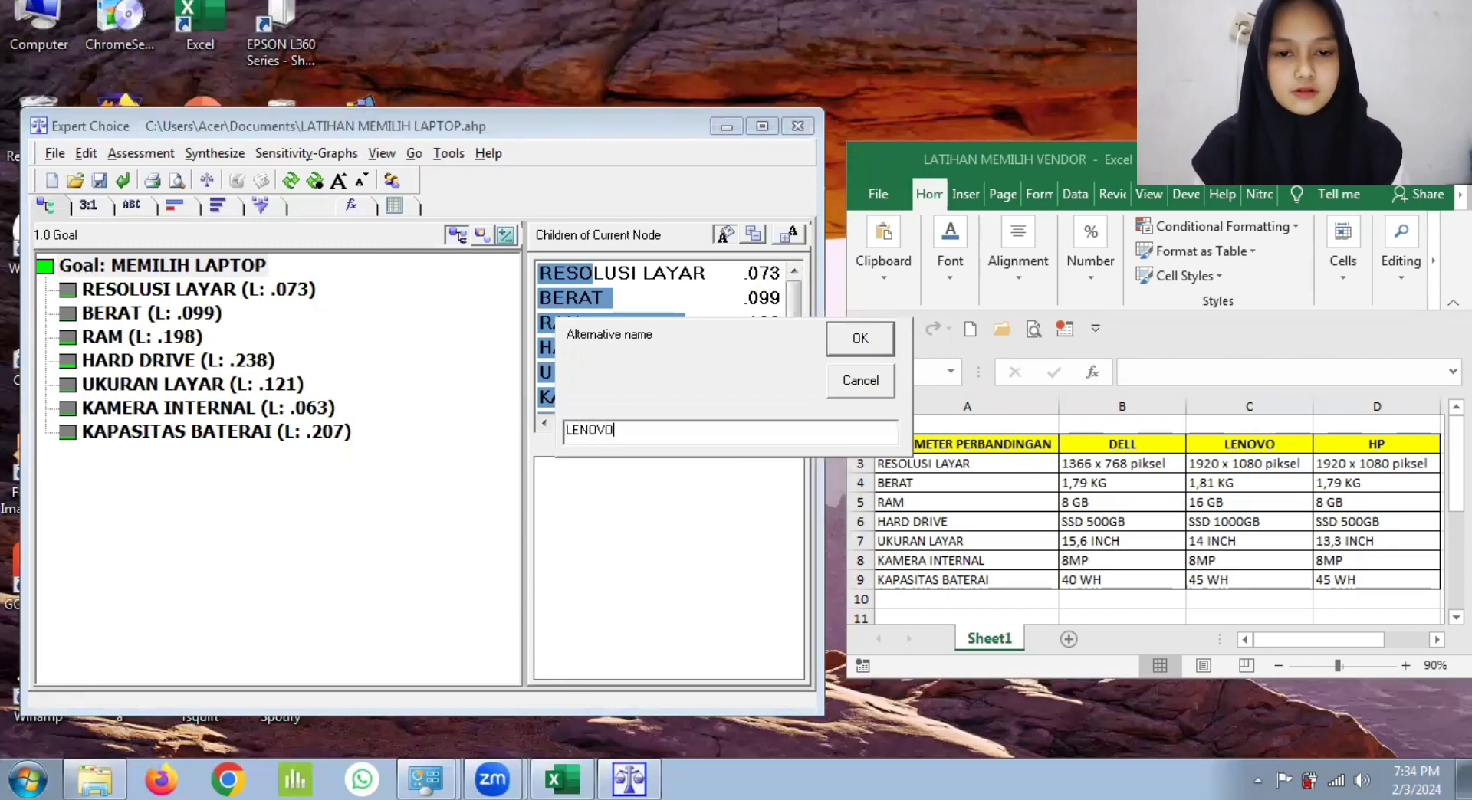
pyautogui.press('Return')
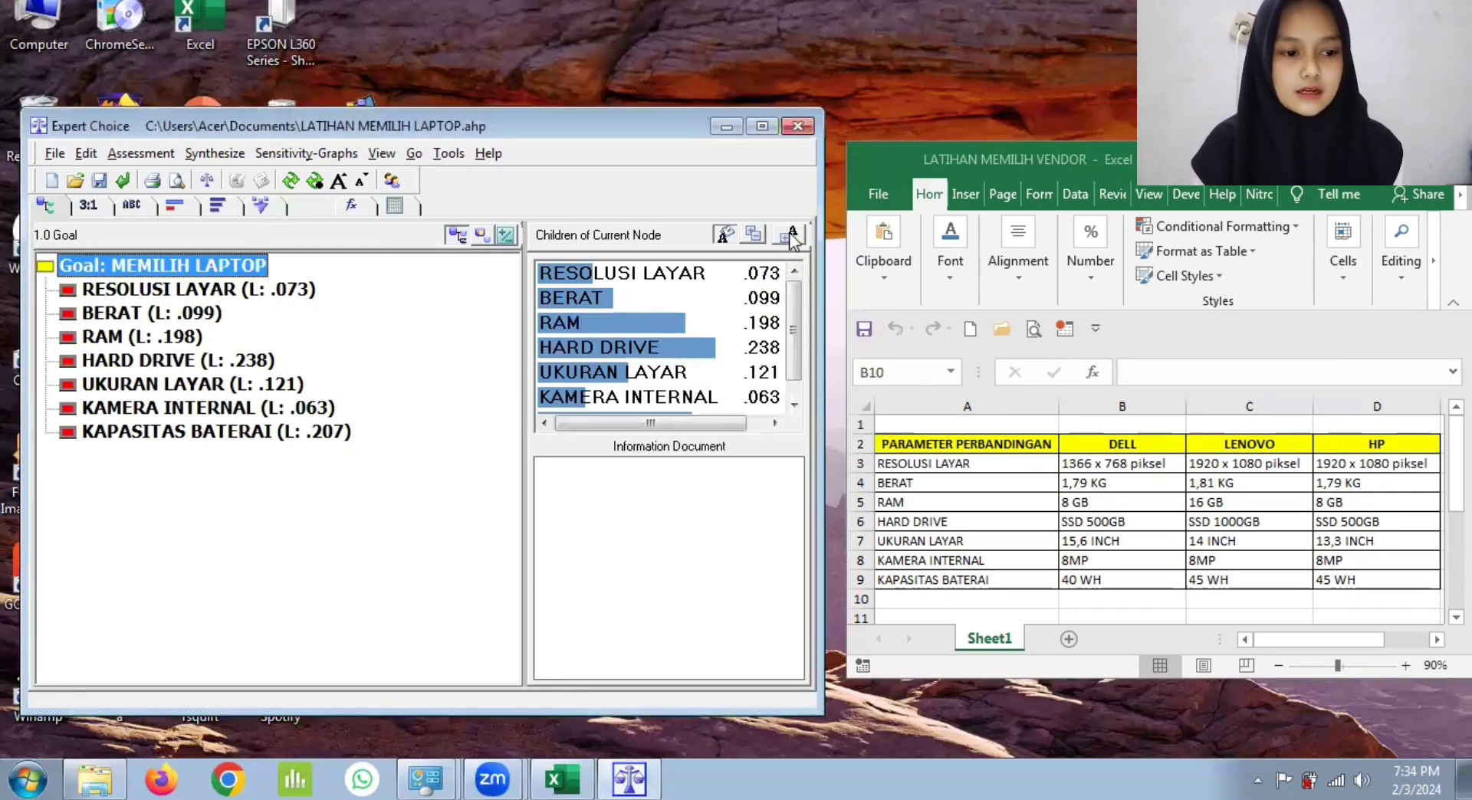
pyautogui.click(792, 237)
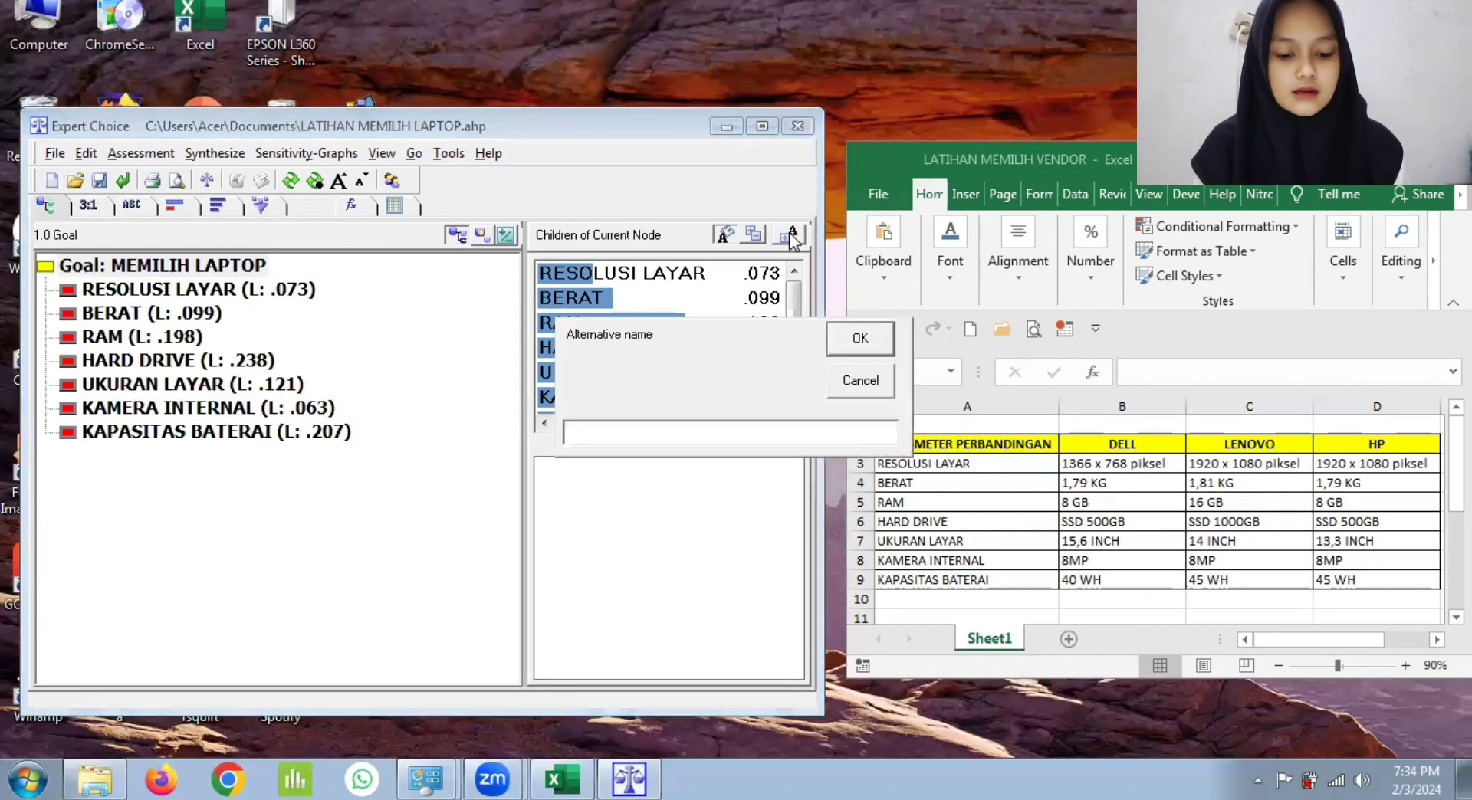
pyautogui.write('HP')
pyautogui.press('Return')
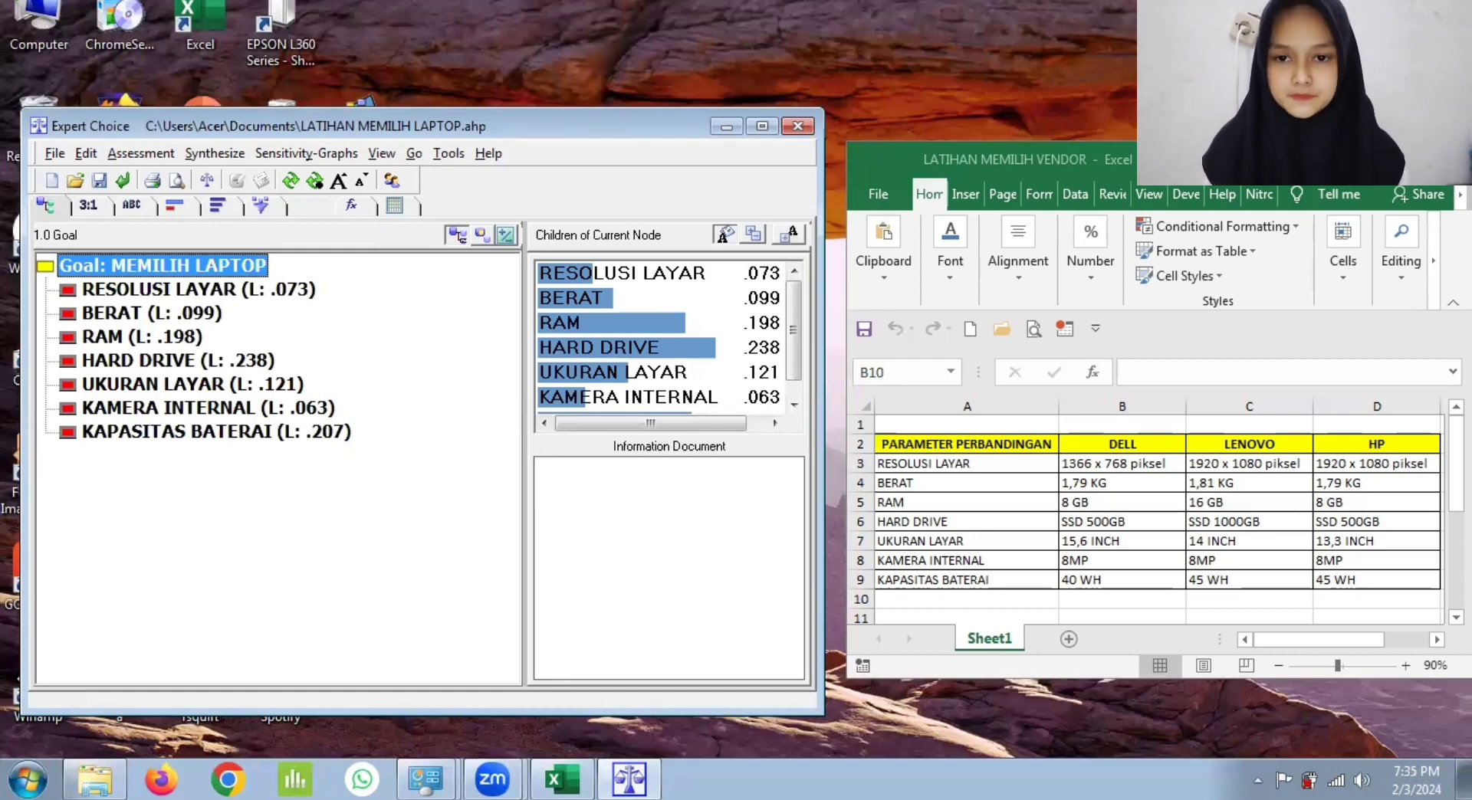
pyautogui.click(393, 157)
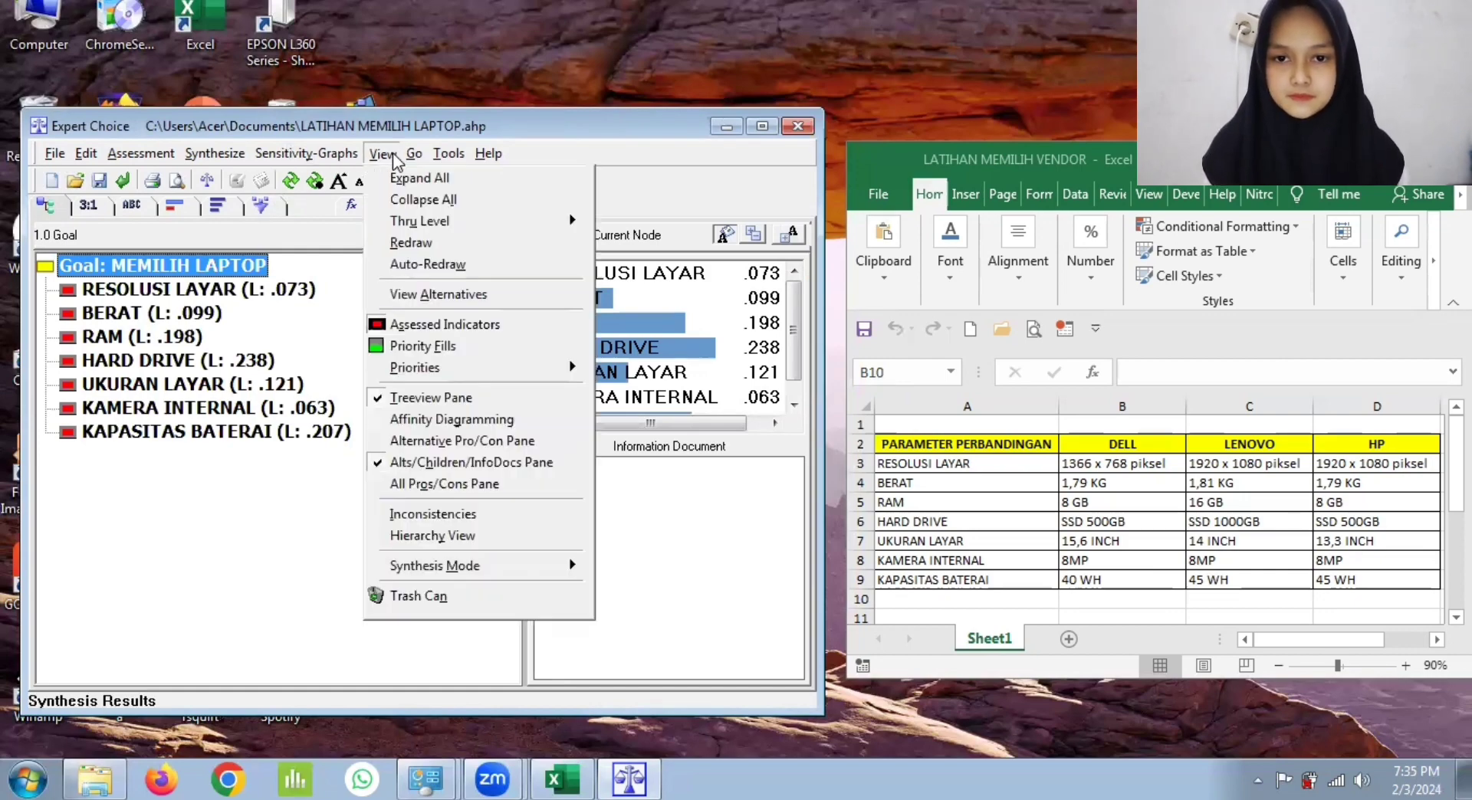
pyautogui.click(462, 297)
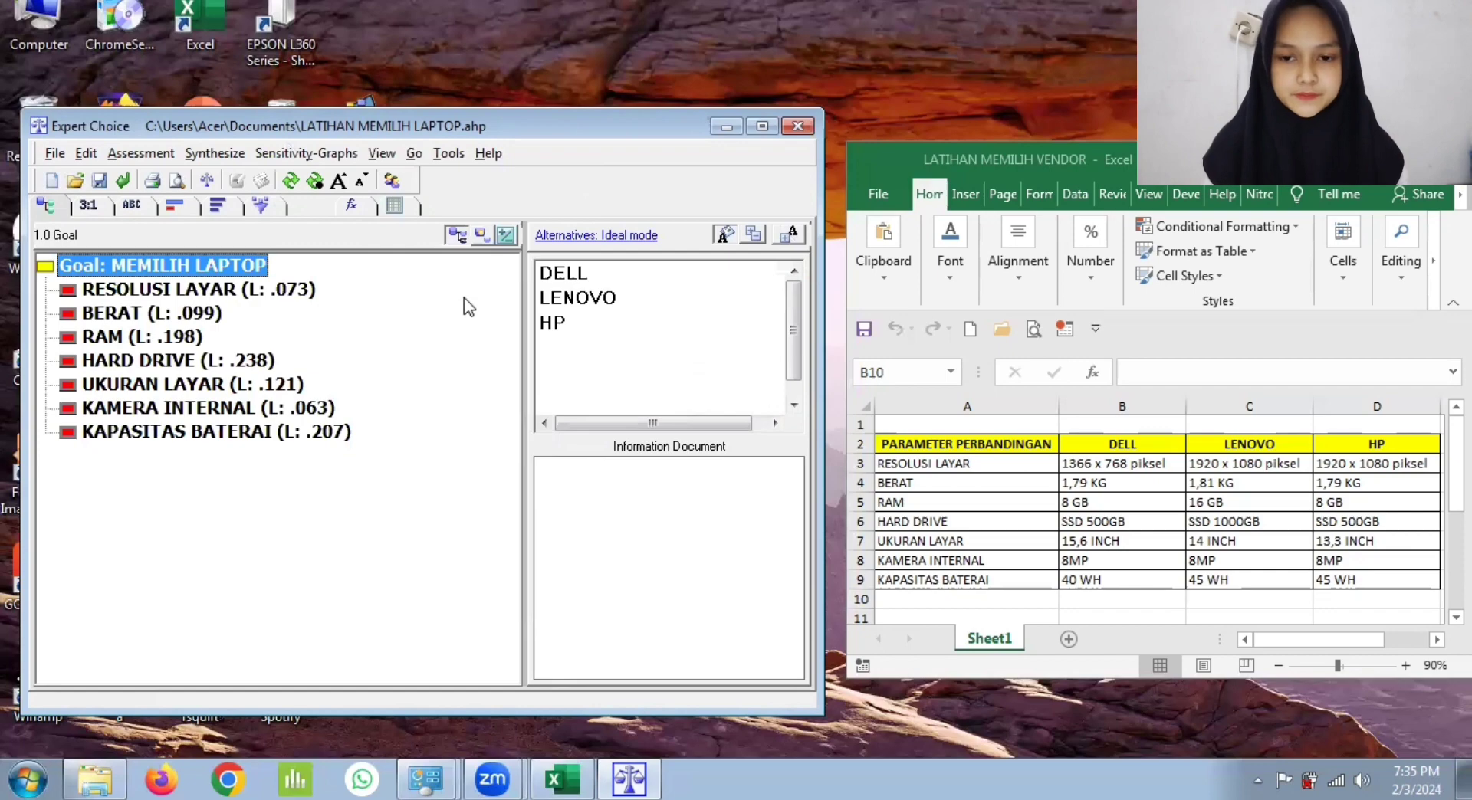
# Step: With respect to RESOLUSI LAYAR, rate LENOVO and HP 2 over DELL and equal (1) to each other, and record the judgments
pyautogui.click(239, 290)
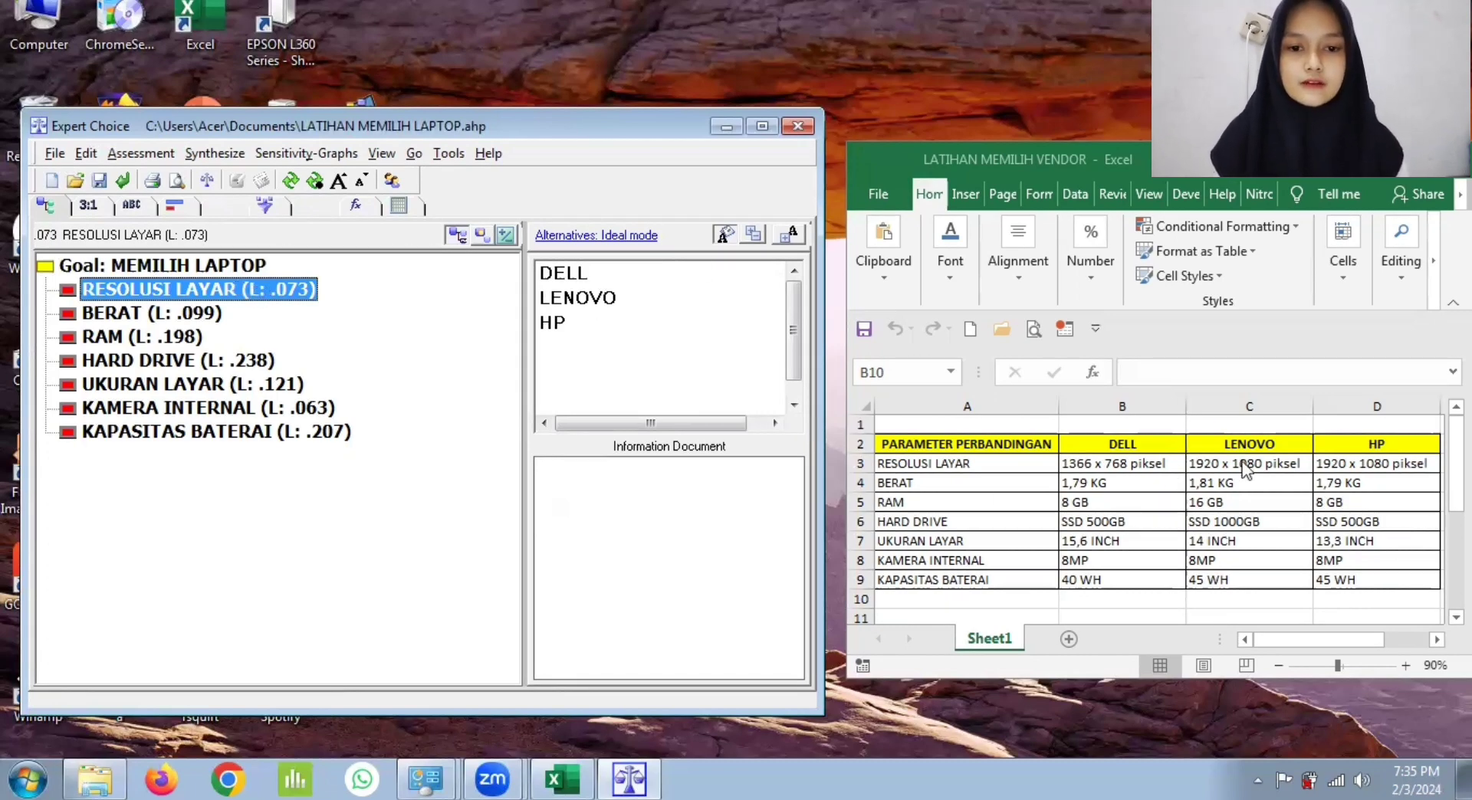
pyautogui.click(79, 209)
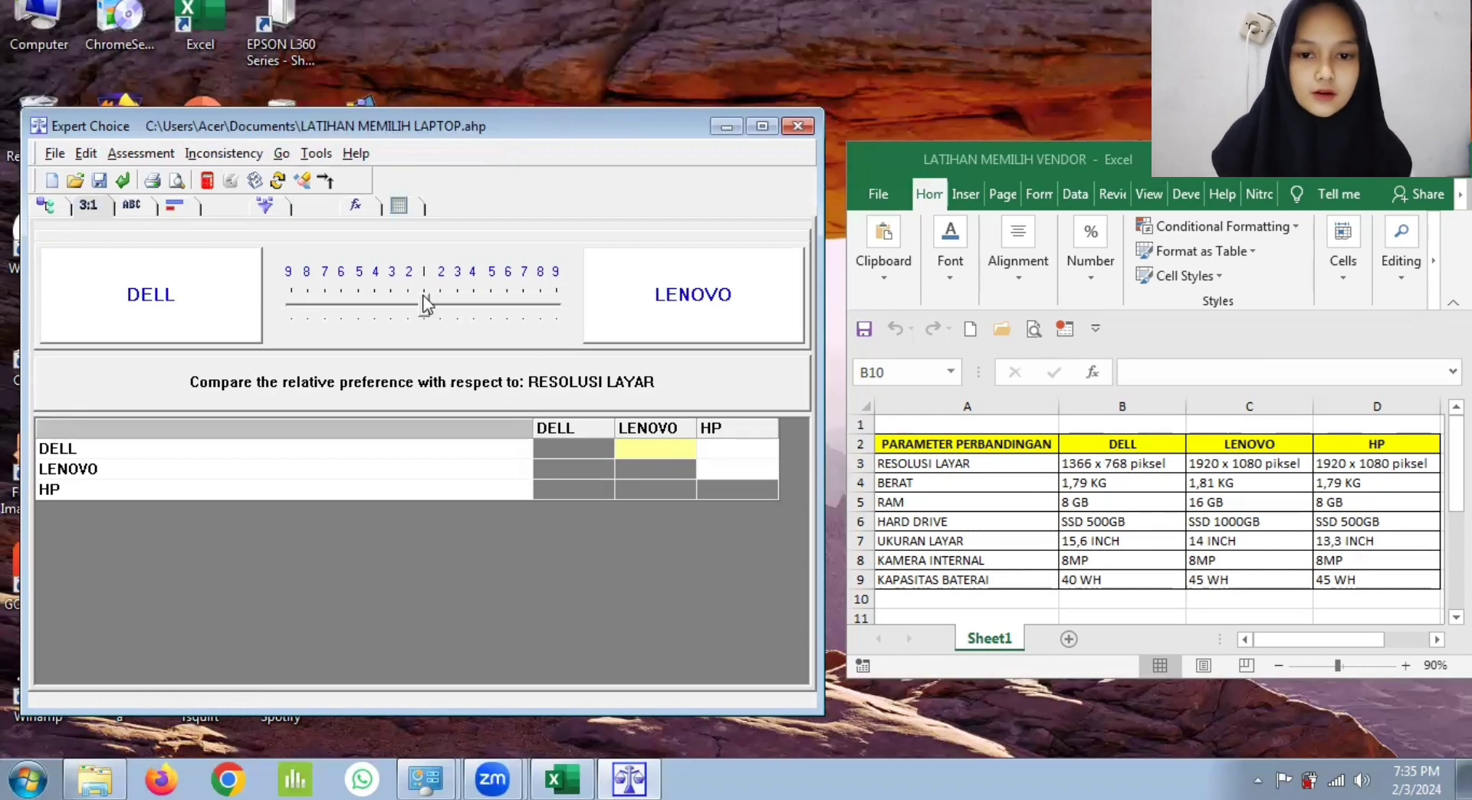
pyautogui.moveTo(426, 304); pyautogui.dragTo(441, 304)
pyautogui.click(724, 450)
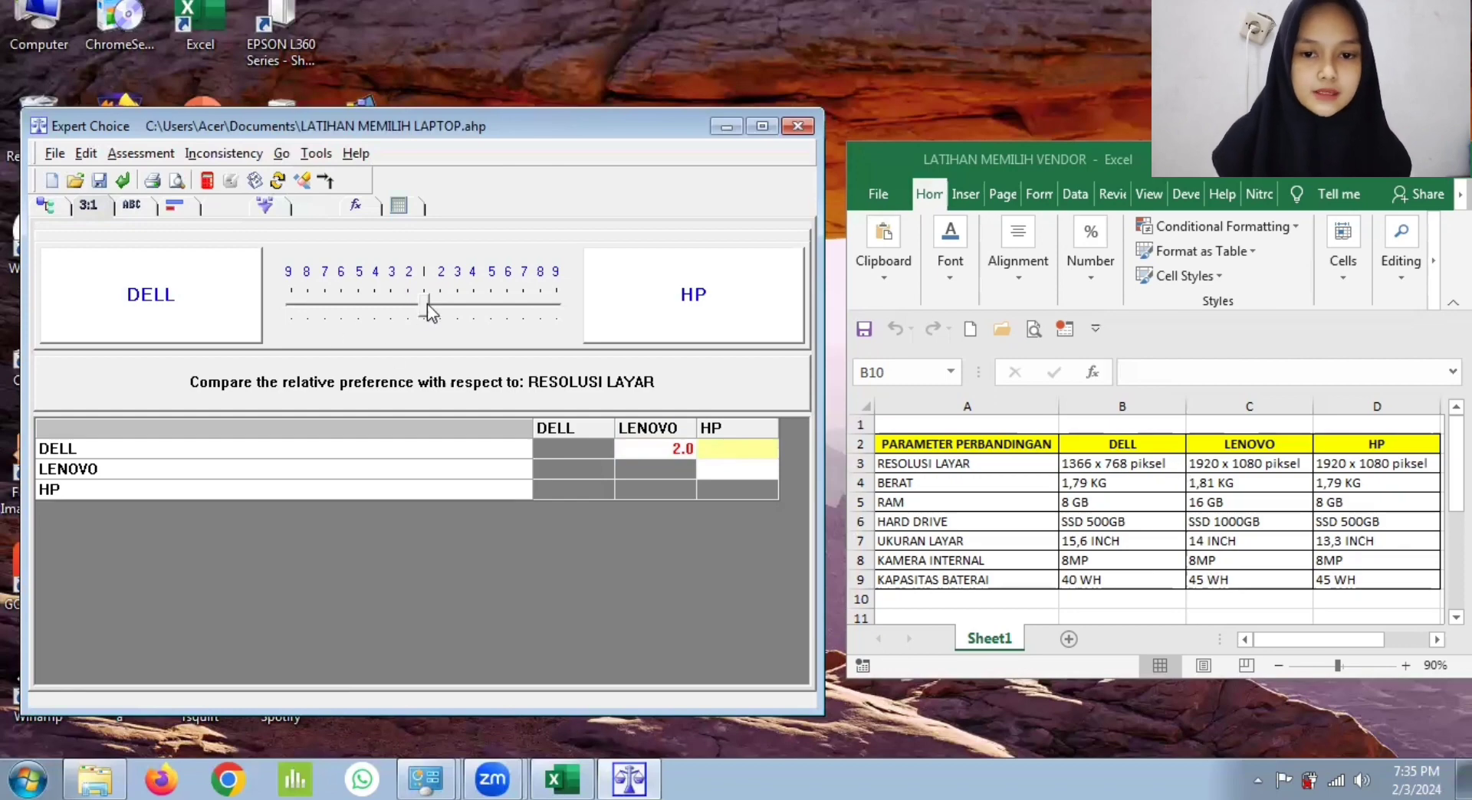
pyautogui.moveTo(433, 304); pyautogui.dragTo(442, 304)
pyautogui.click(705, 468)
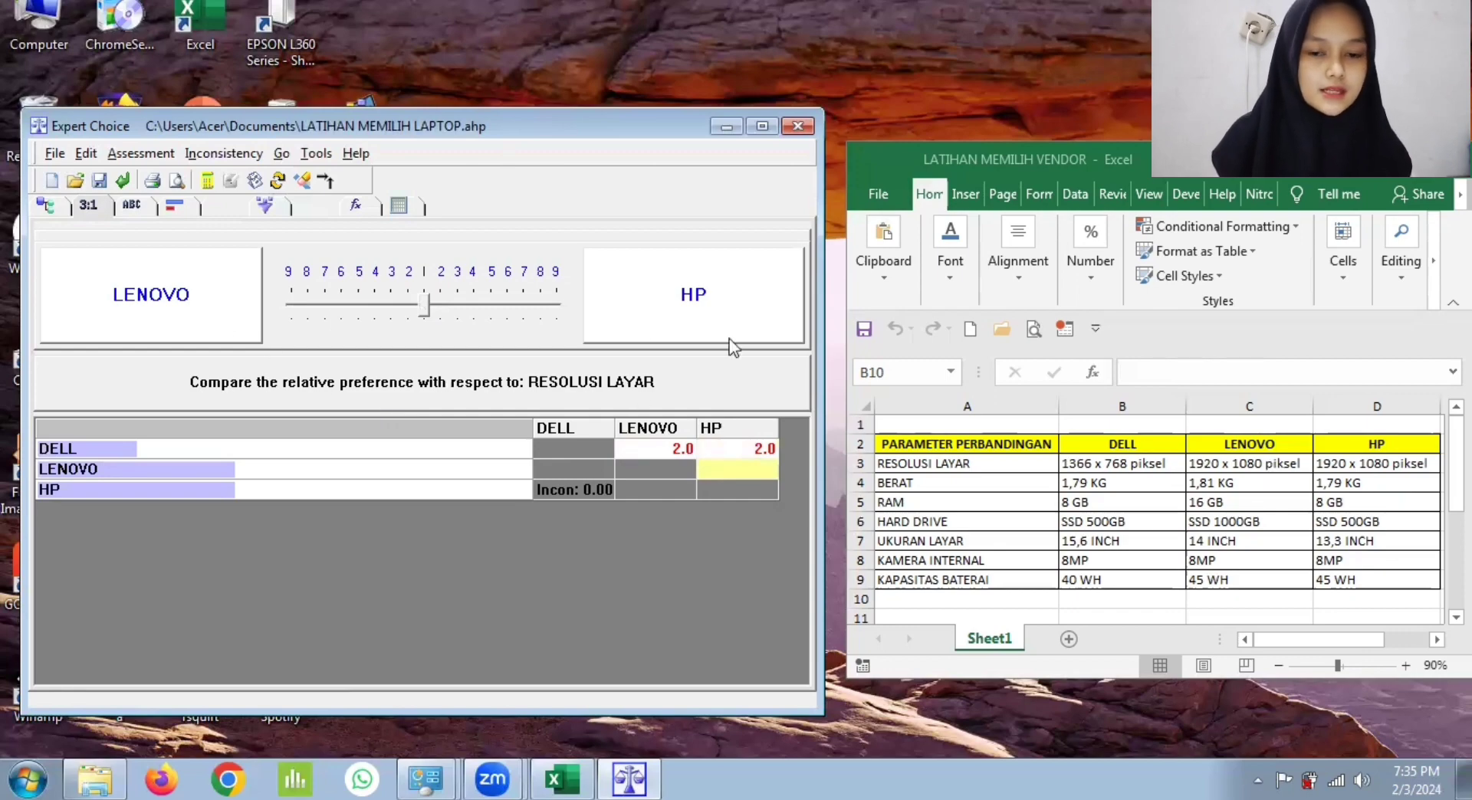
pyautogui.click(427, 307)
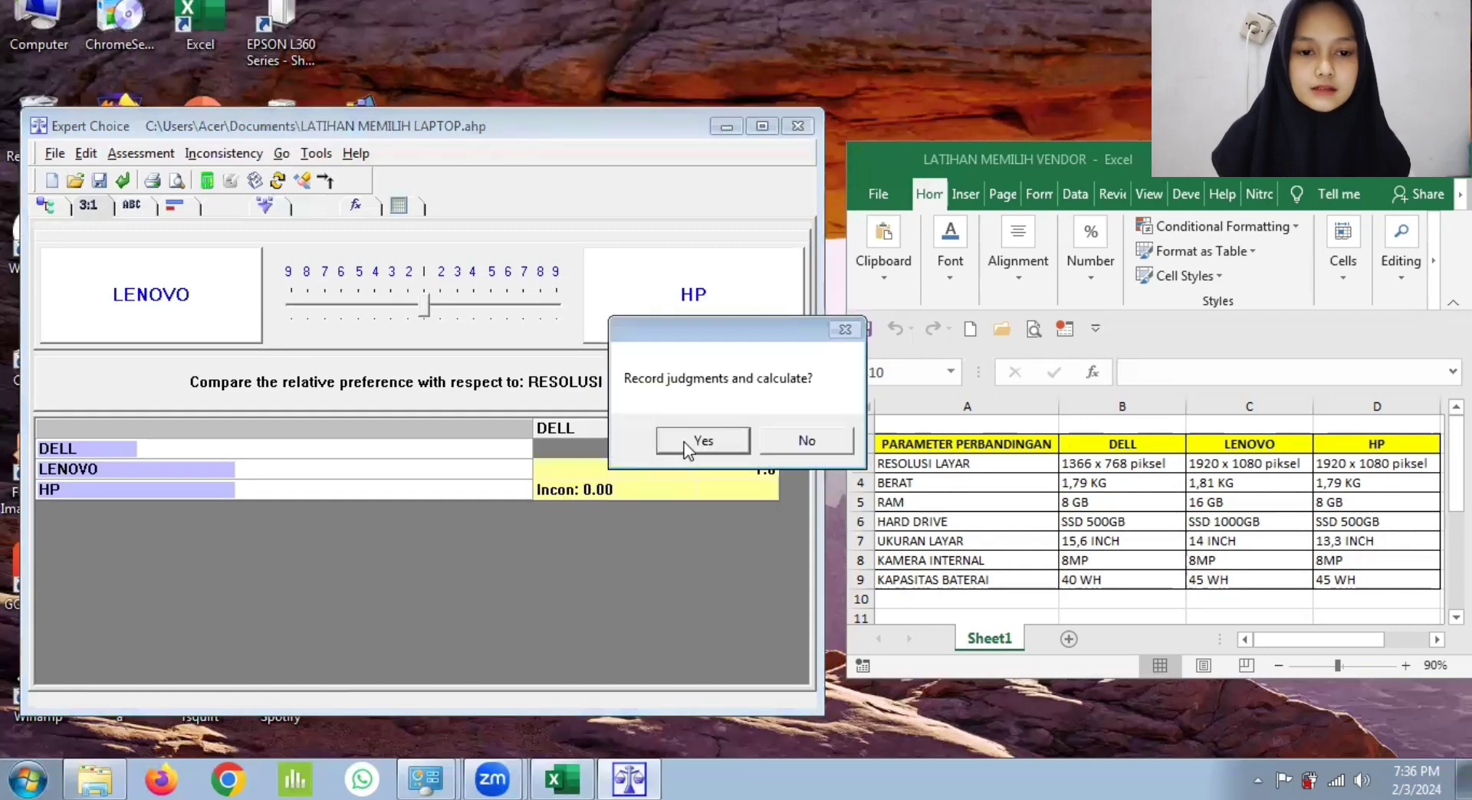
pyautogui.click(690, 438)
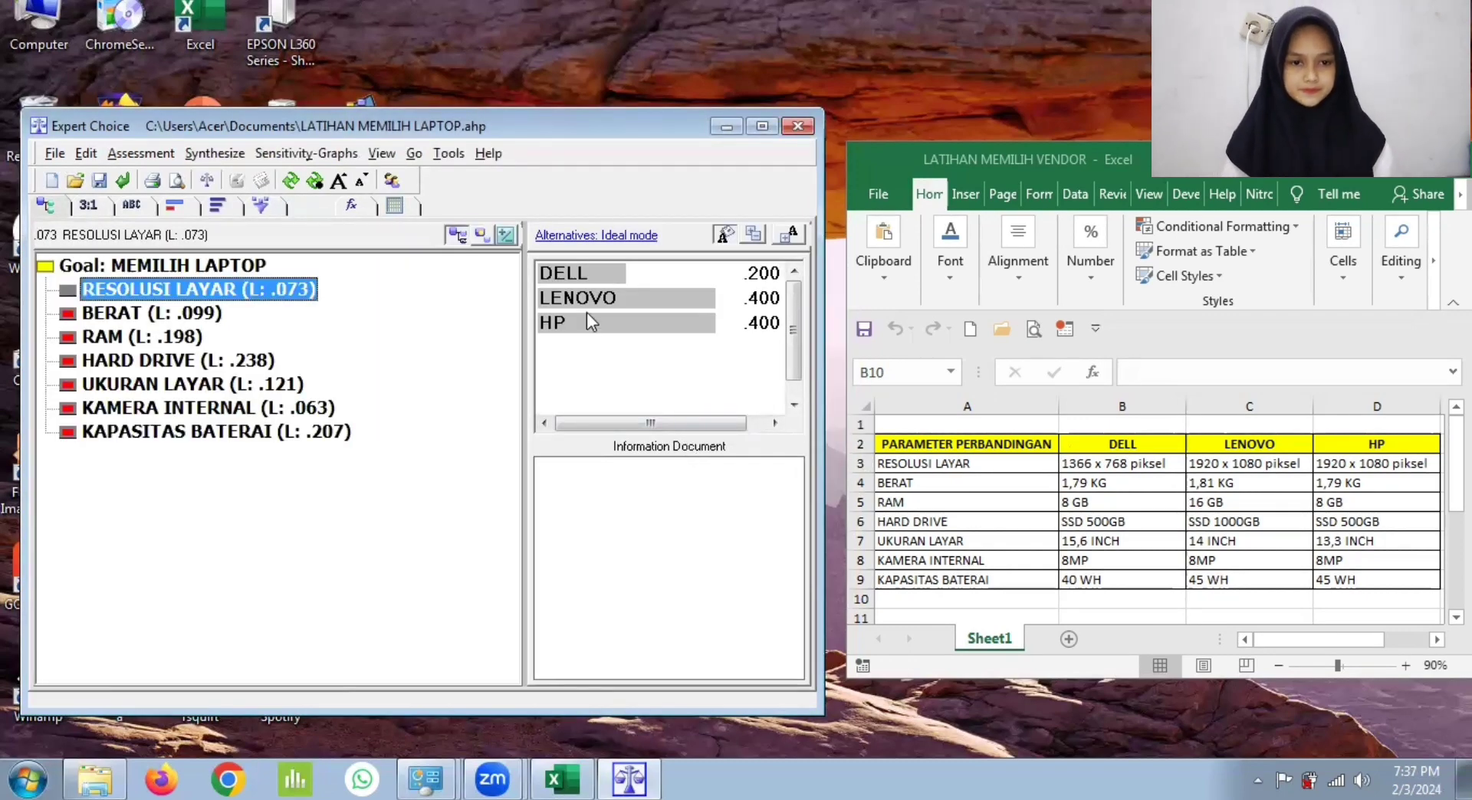
# Step: With respect to BERAT, rate DELL 2 over LENOVO and equal (1) to HP, LENOVO 2 over HP, and record the judgments
pyautogui.click(206, 316)
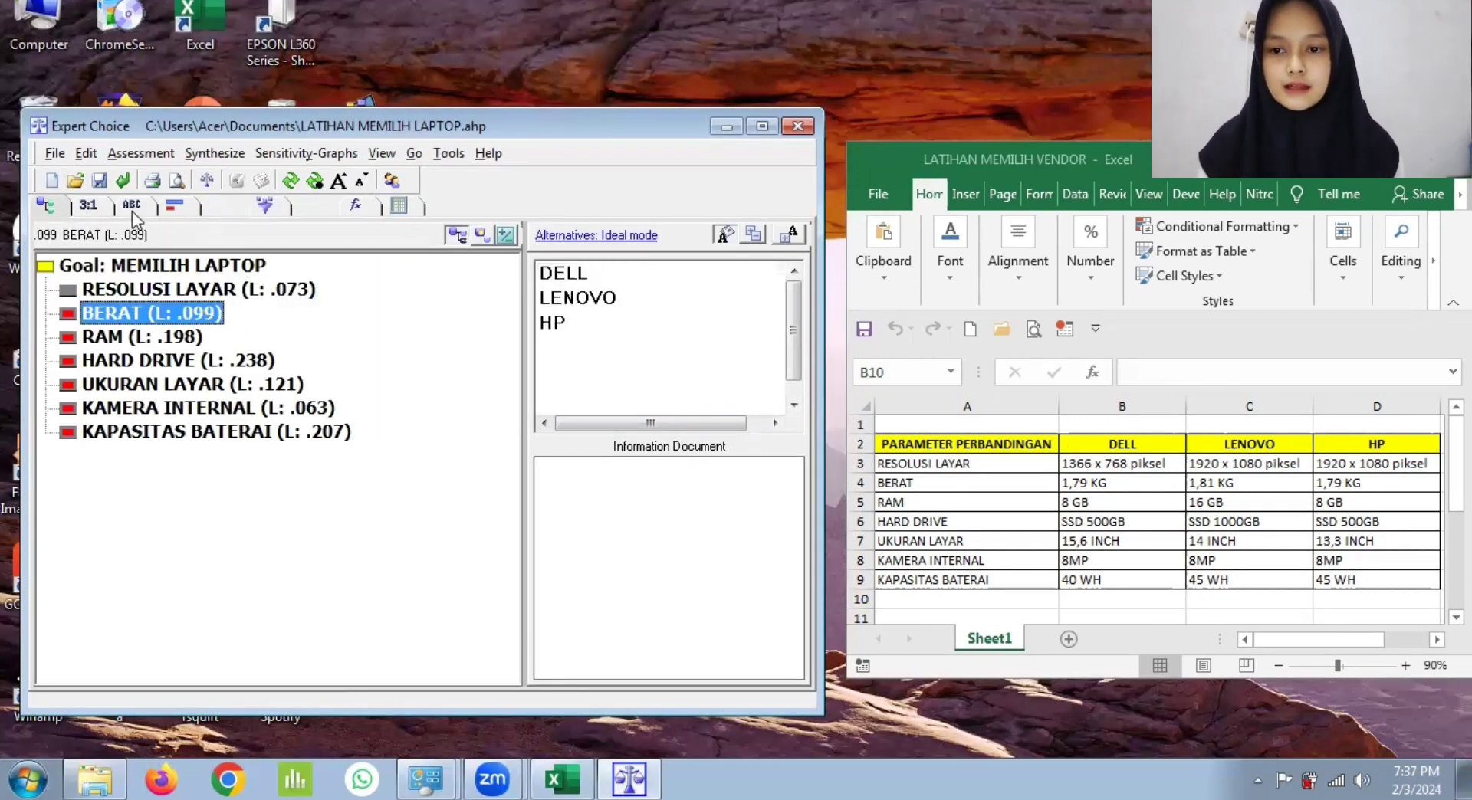
pyautogui.click(88, 205)
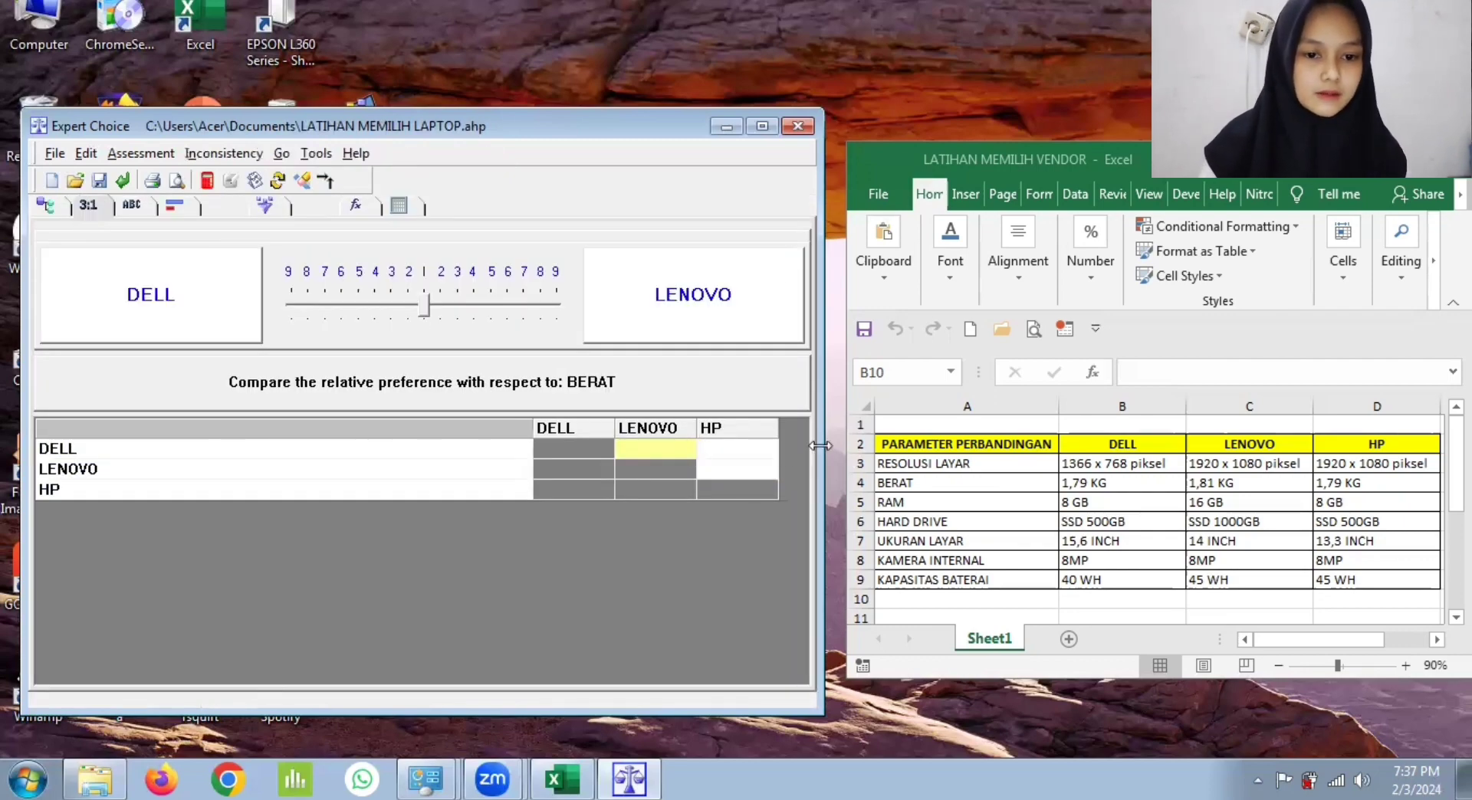
pyautogui.click(412, 305)
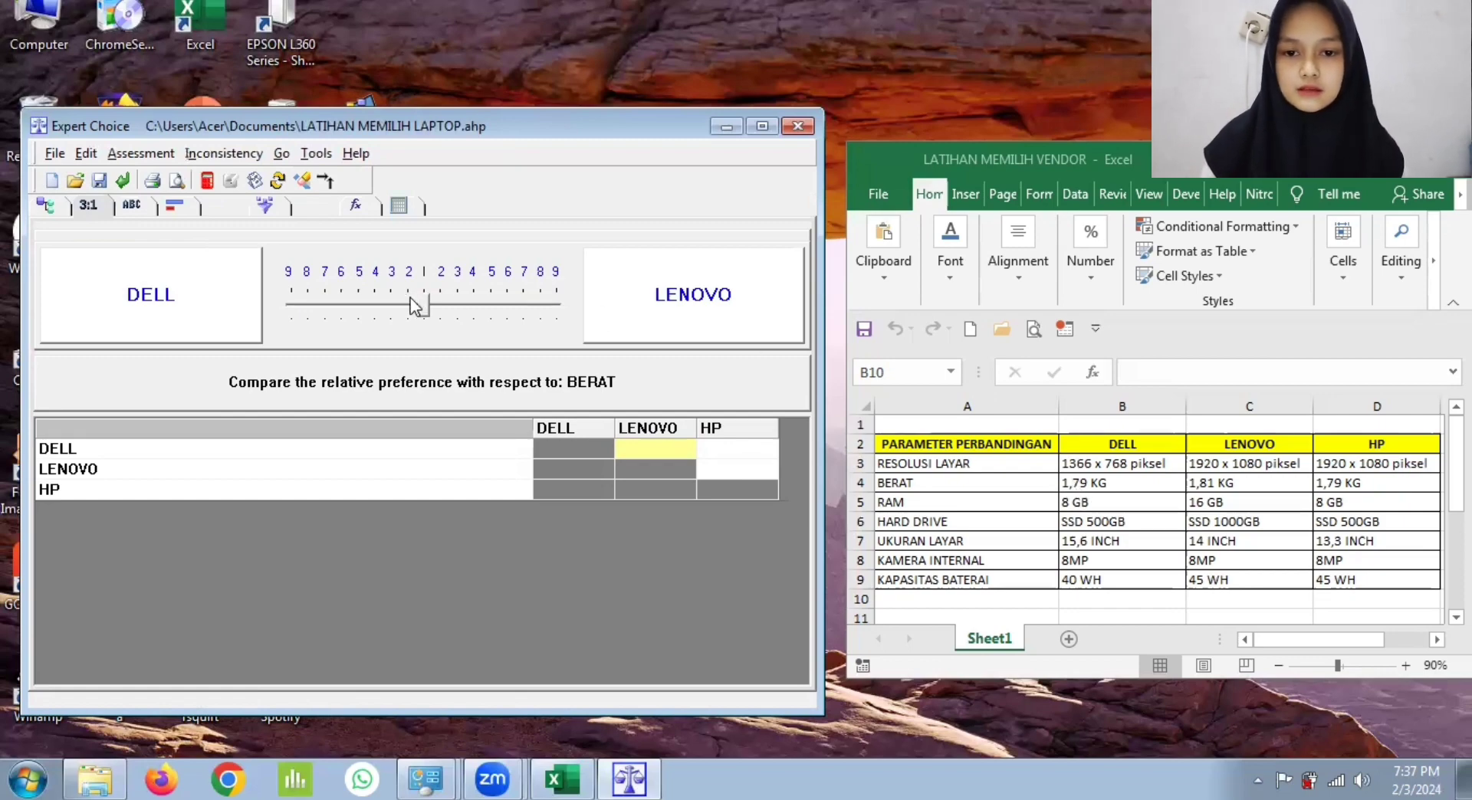
pyautogui.click(724, 443)
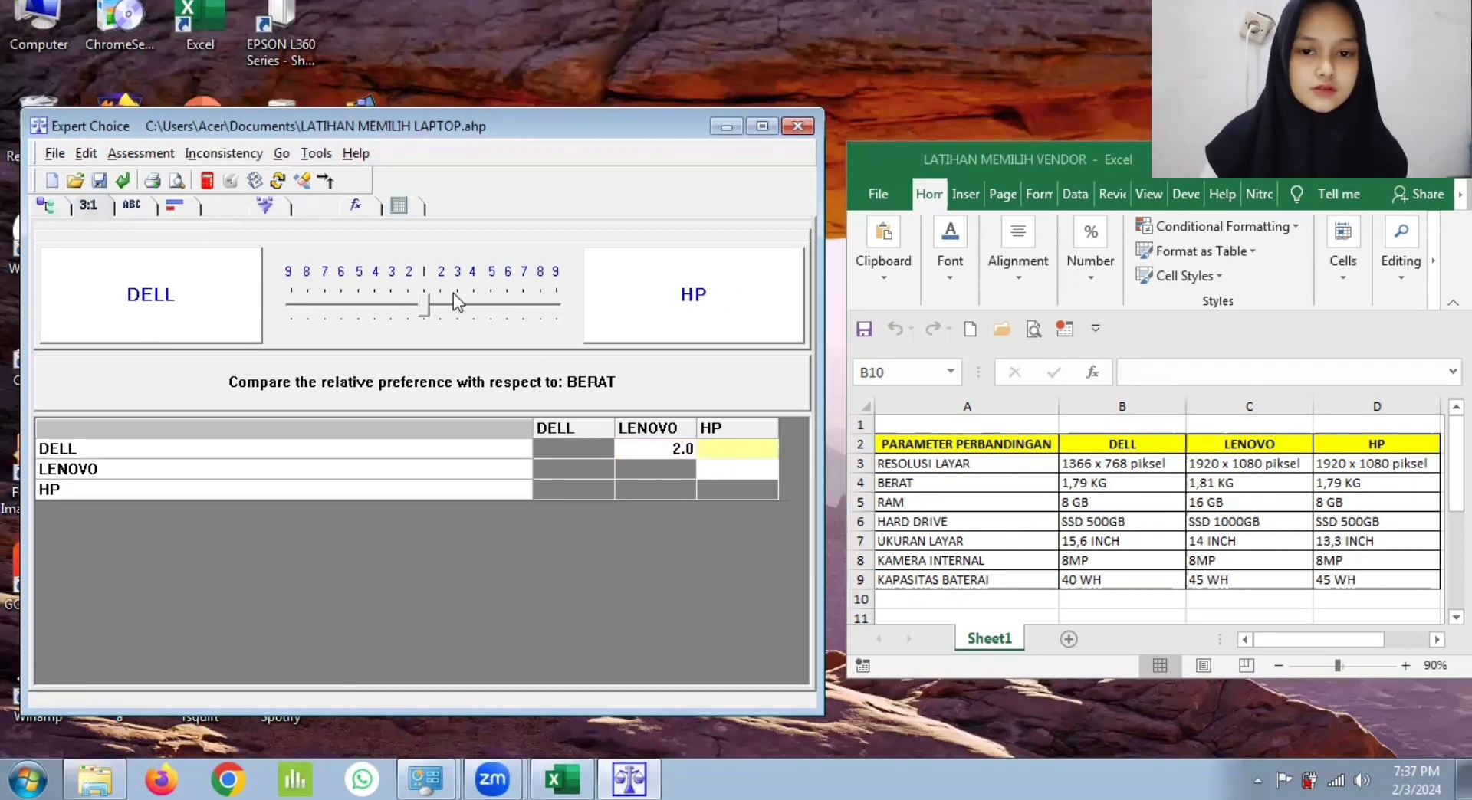
pyautogui.click(425, 304)
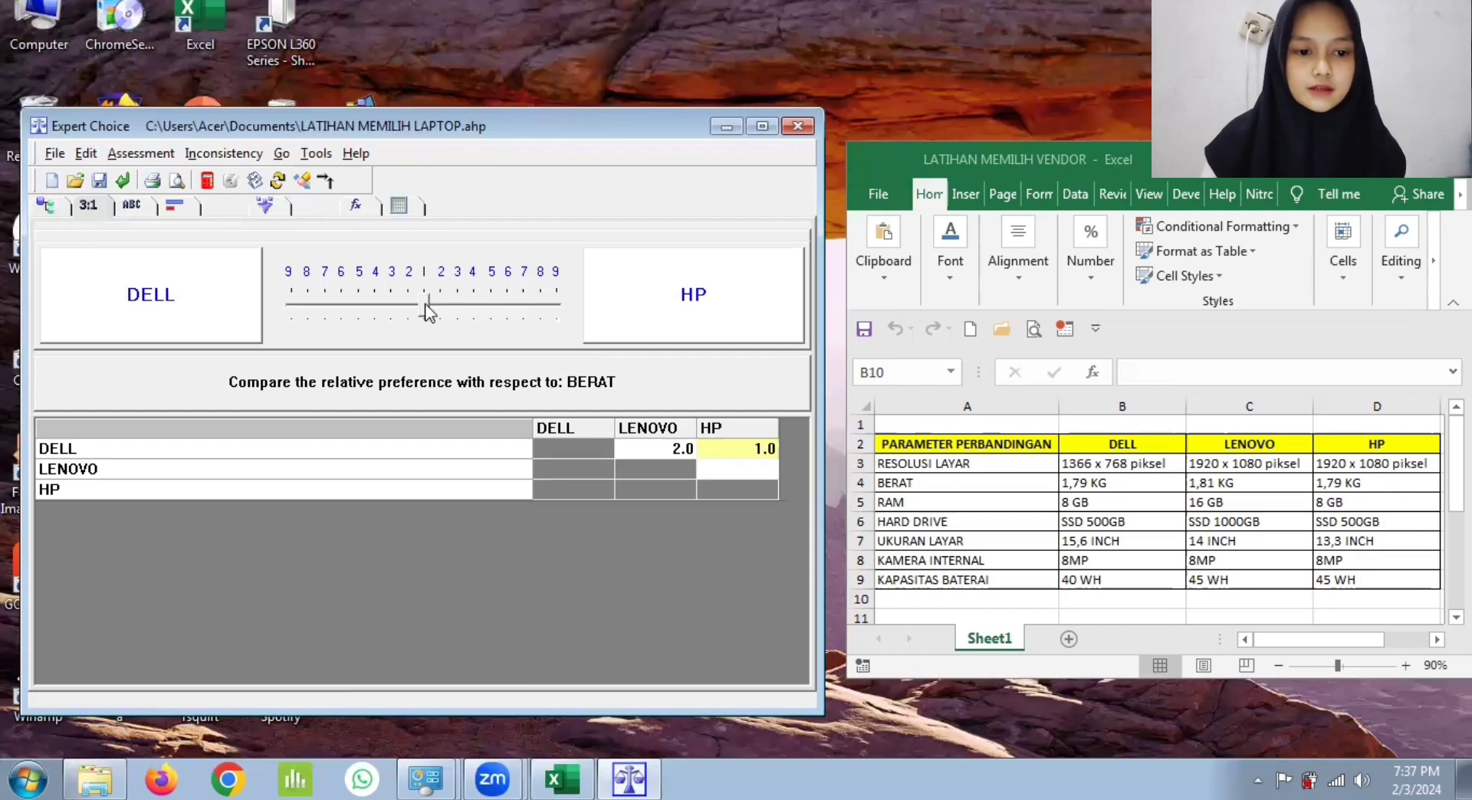
pyautogui.click(732, 470)
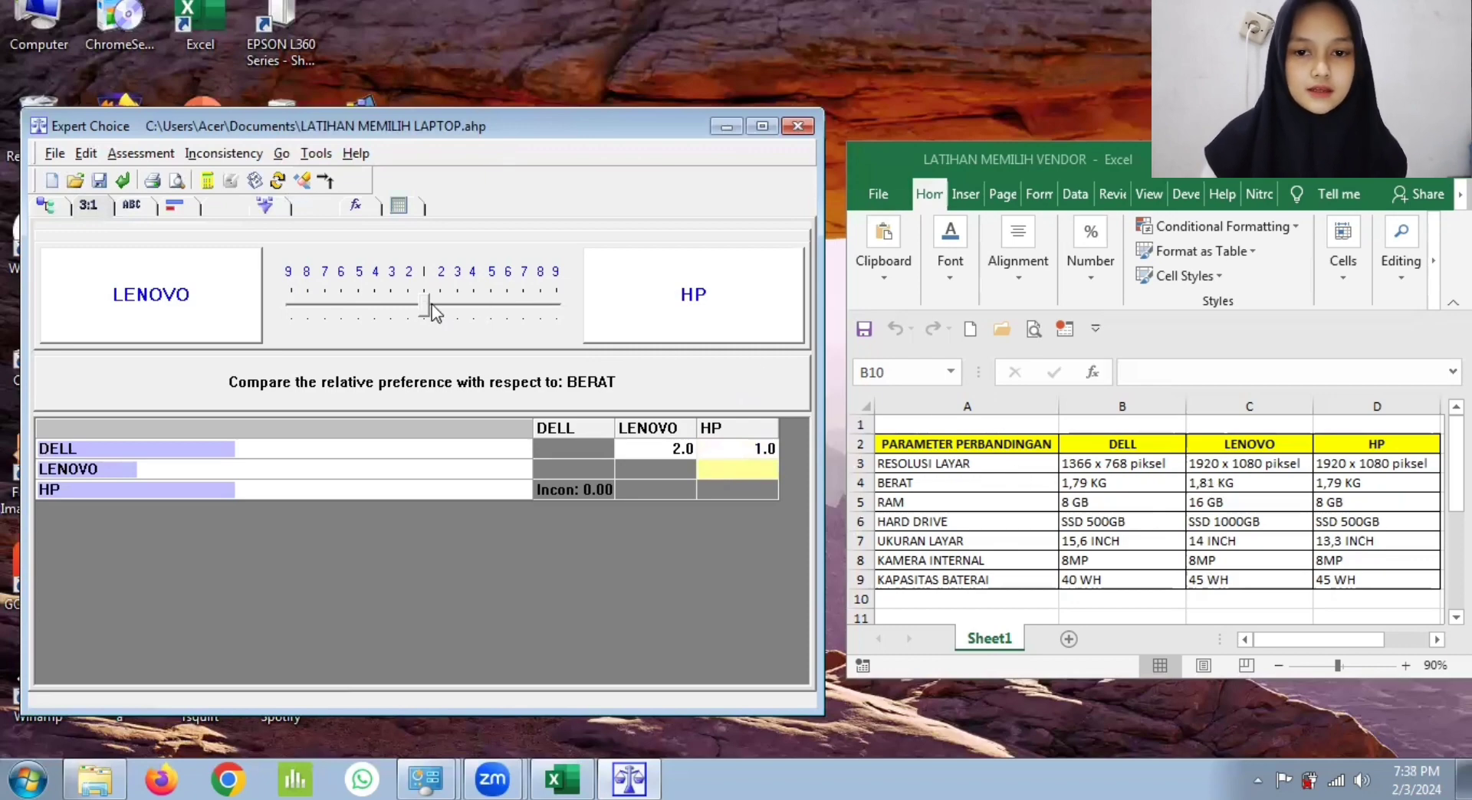
pyautogui.moveTo(434, 310); pyautogui.dragTo(409, 305)
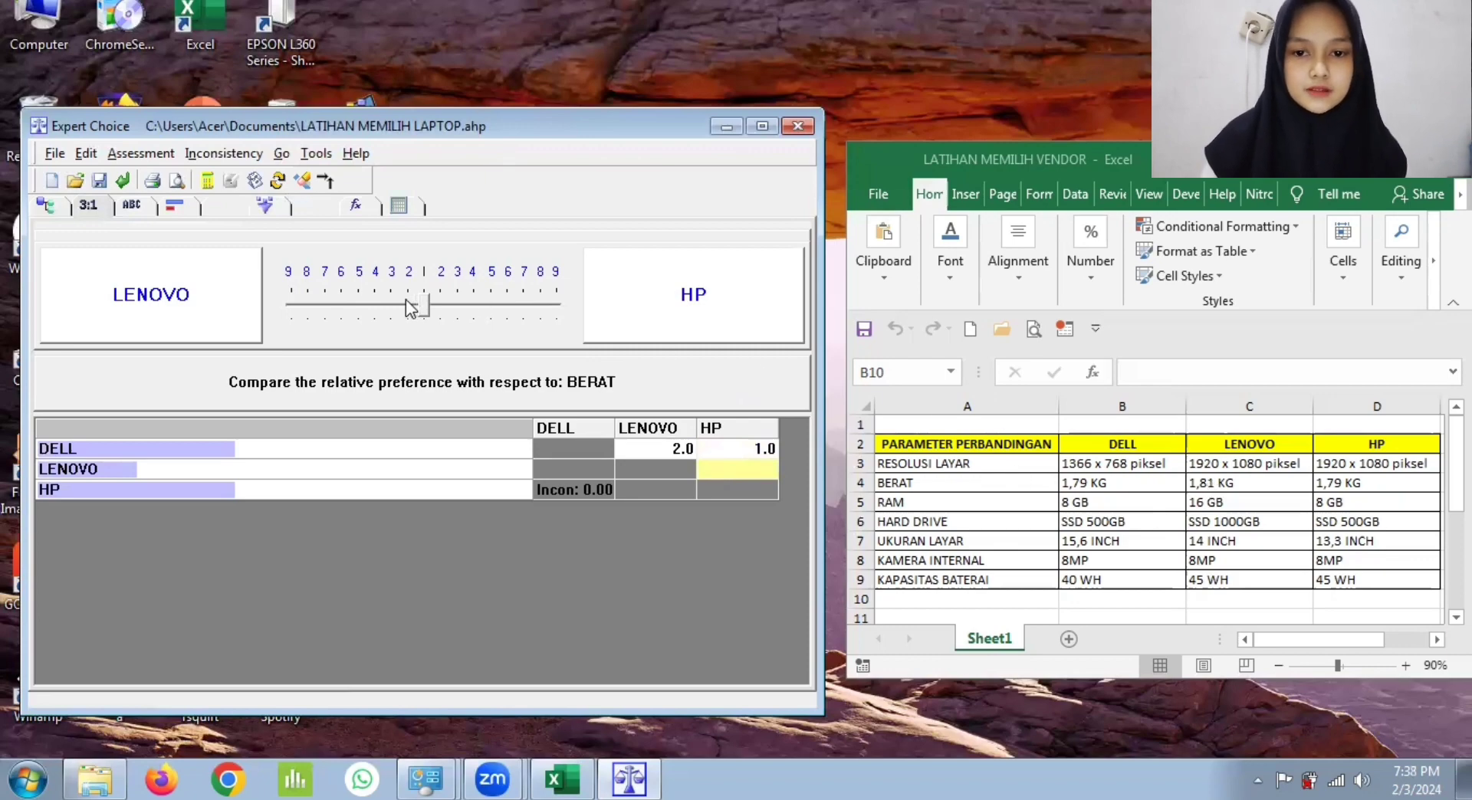
pyautogui.click(599, 487)
pyautogui.click(683, 434)
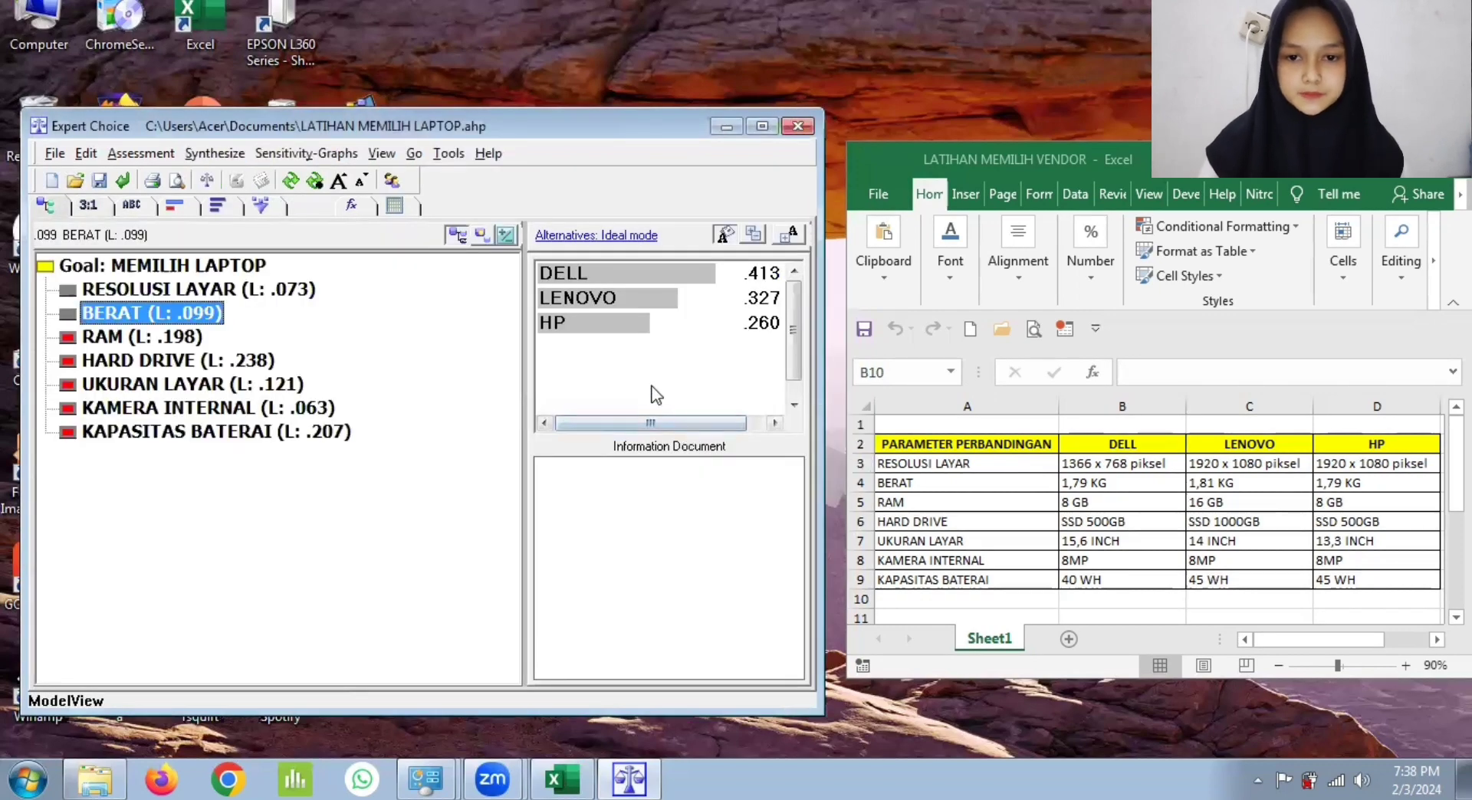
# Step: With respect to RAM, rate LENOVO 2 over DELL and HP, DELL equal (1) to HP, and record the judgments
pyautogui.click(163, 339)
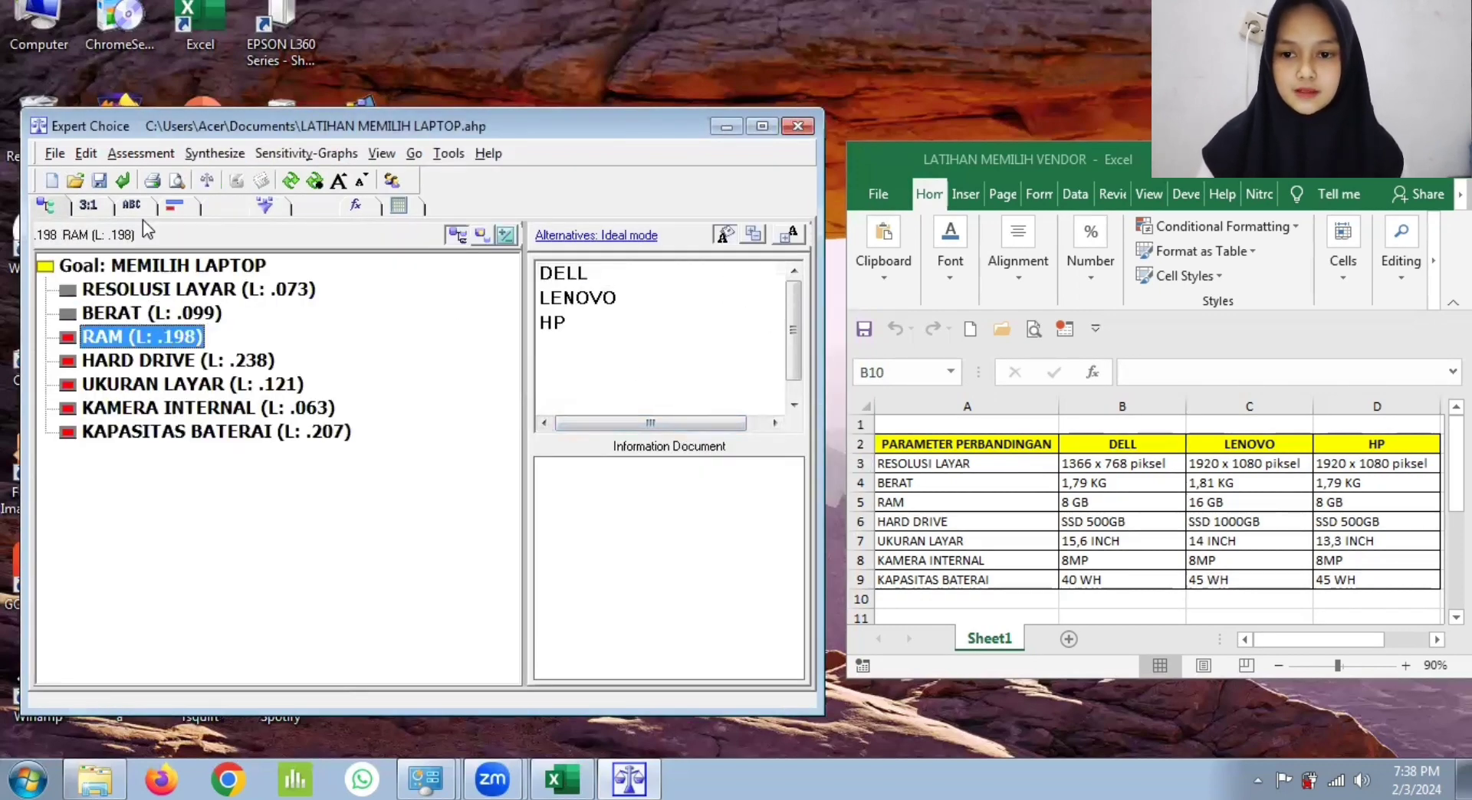
pyautogui.click(91, 206)
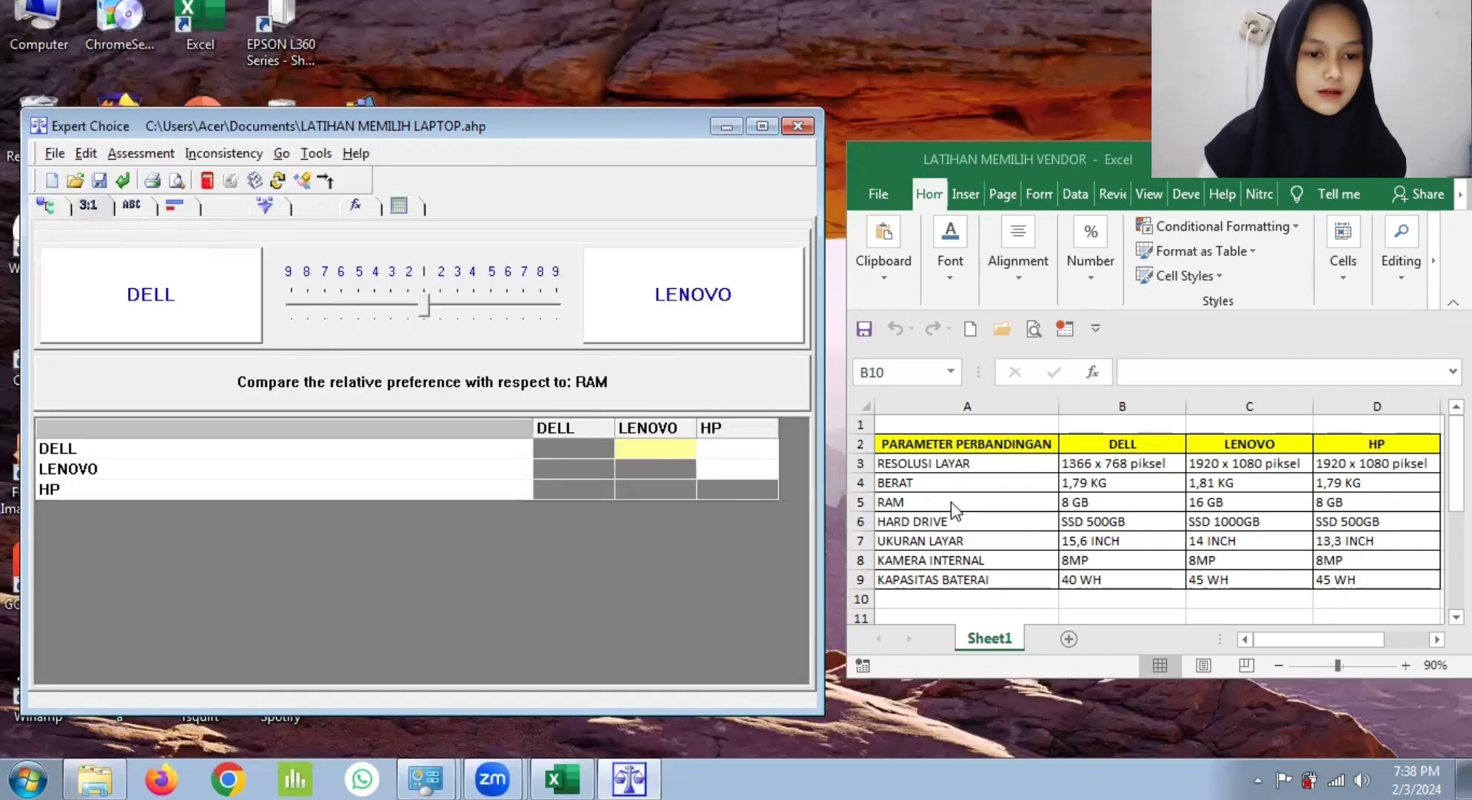
pyautogui.click(441, 300)
pyautogui.click(721, 450)
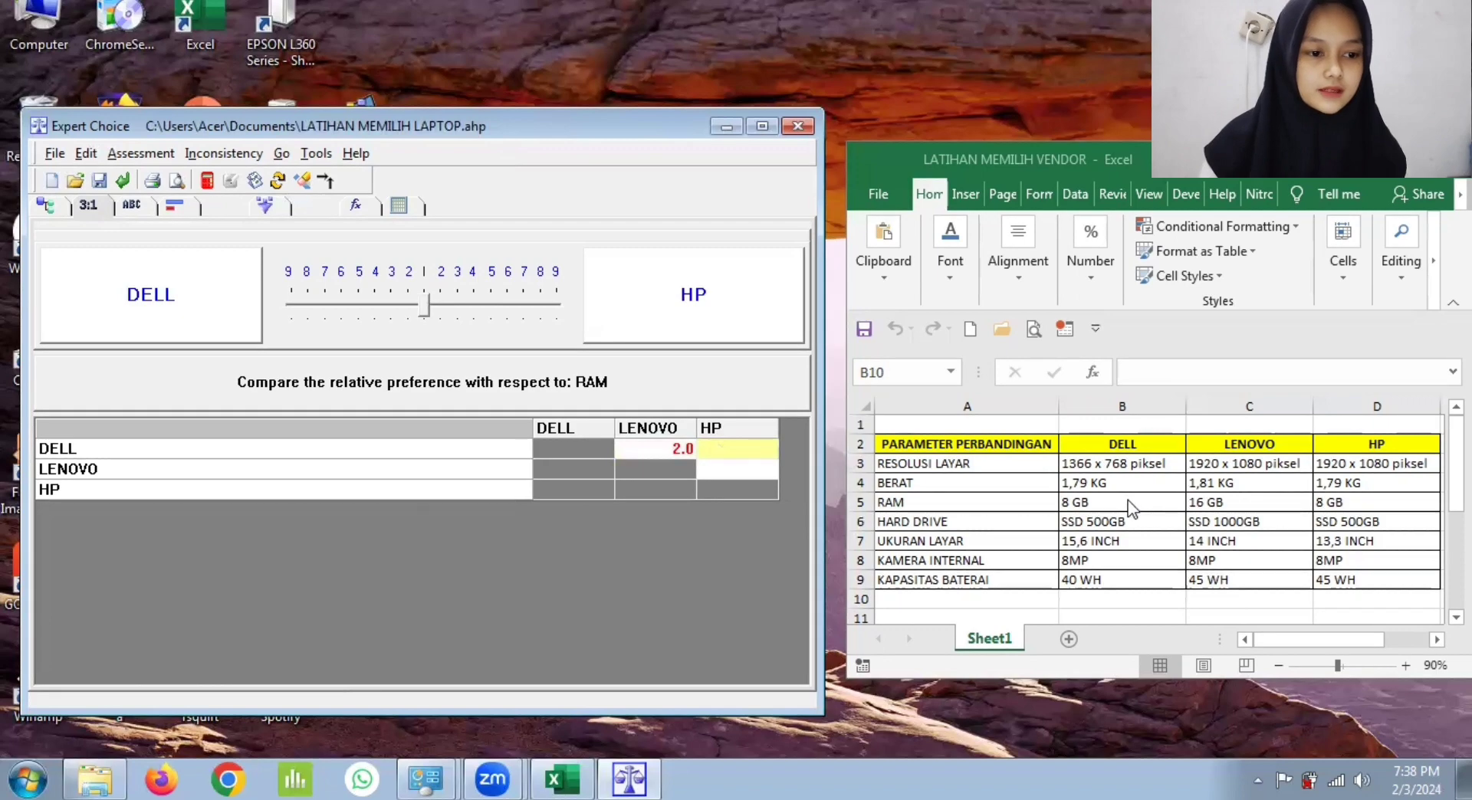
pyautogui.click(424, 305)
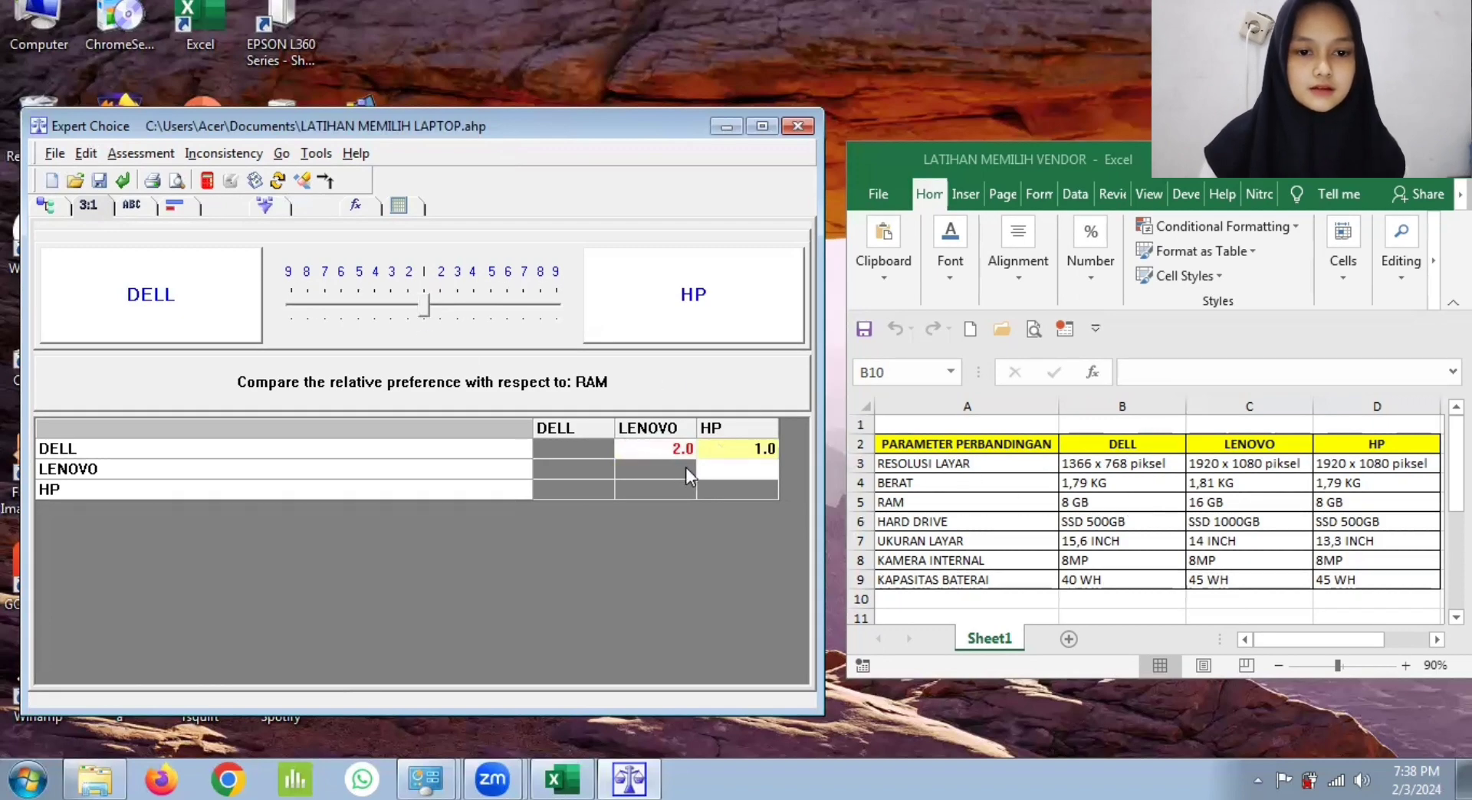
pyautogui.click(724, 461)
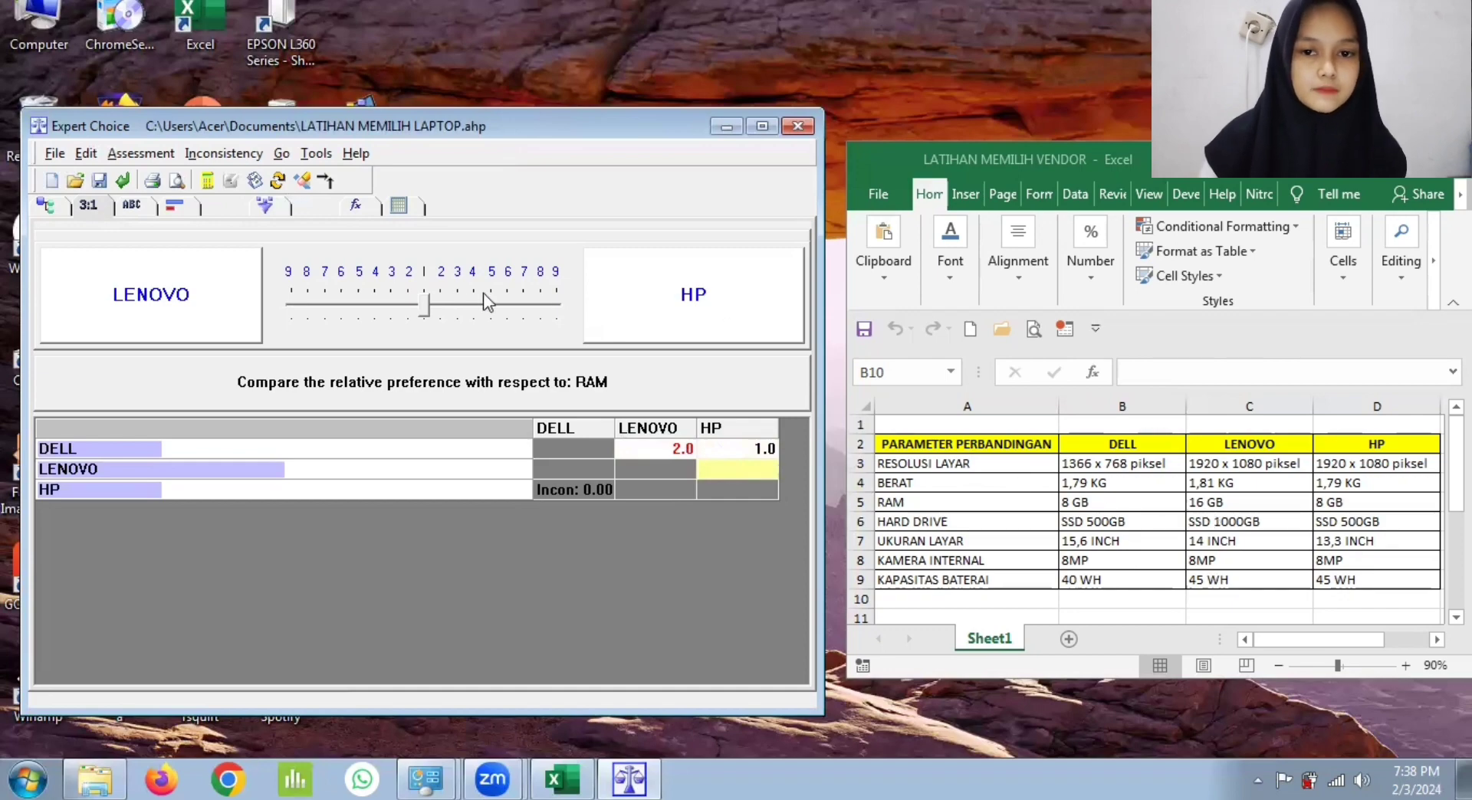
pyautogui.click(404, 299)
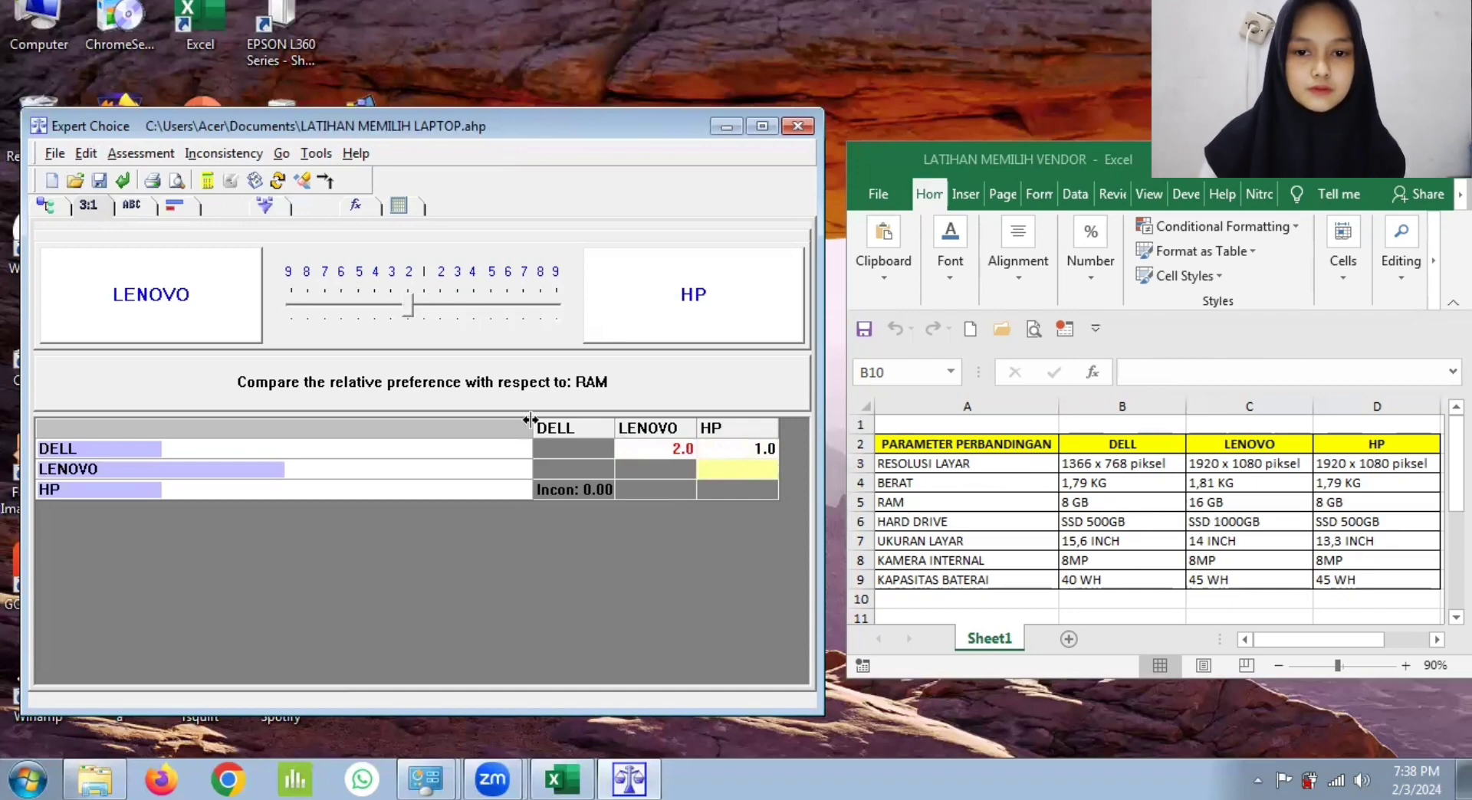
pyautogui.click(563, 491)
pyautogui.click(660, 443)
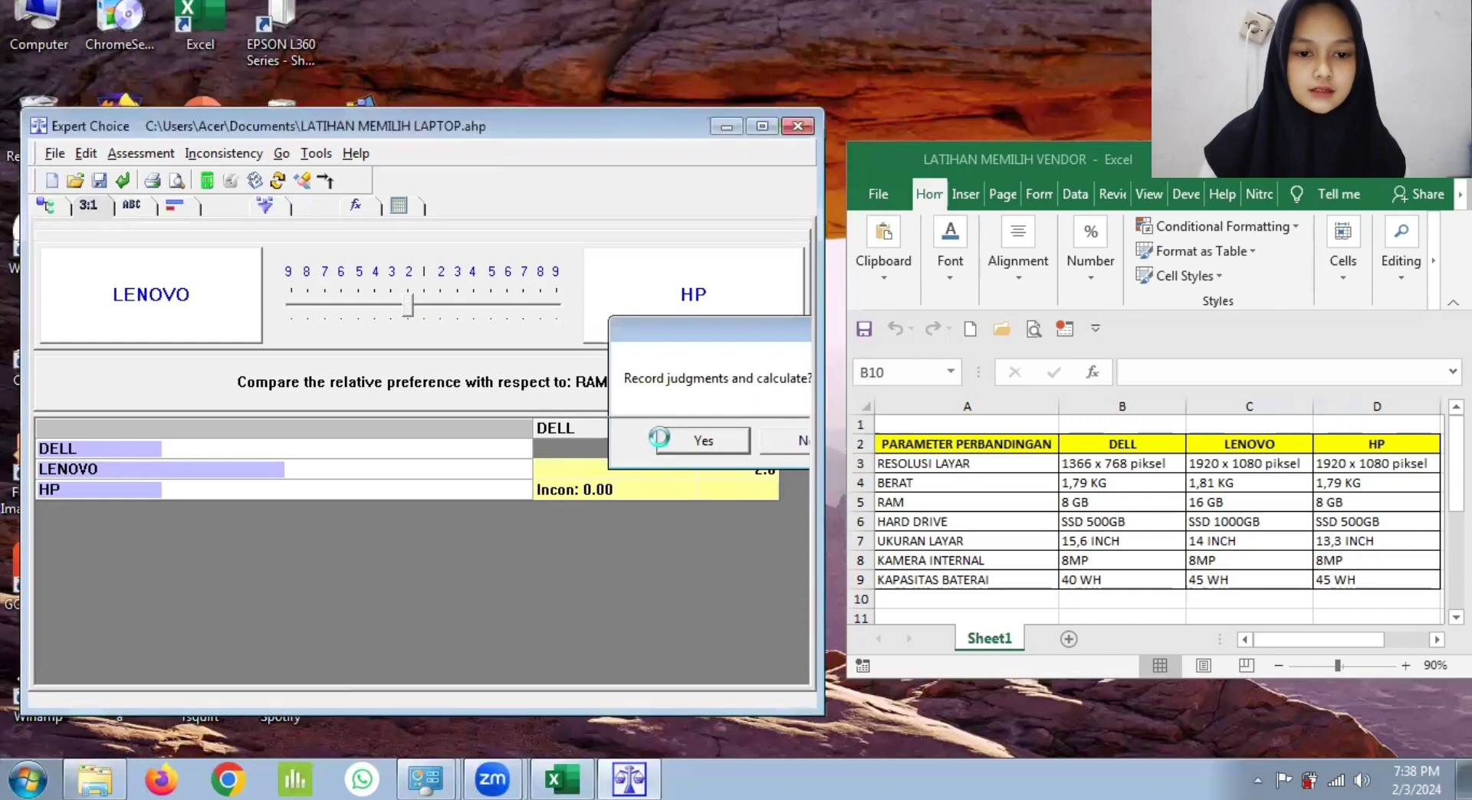
# Step: With respect to HARD DRIVE, rate LENOVO 2 over DELL and HP, DELL equal (1) to HP, and record the judgments
pyautogui.click(167, 361)
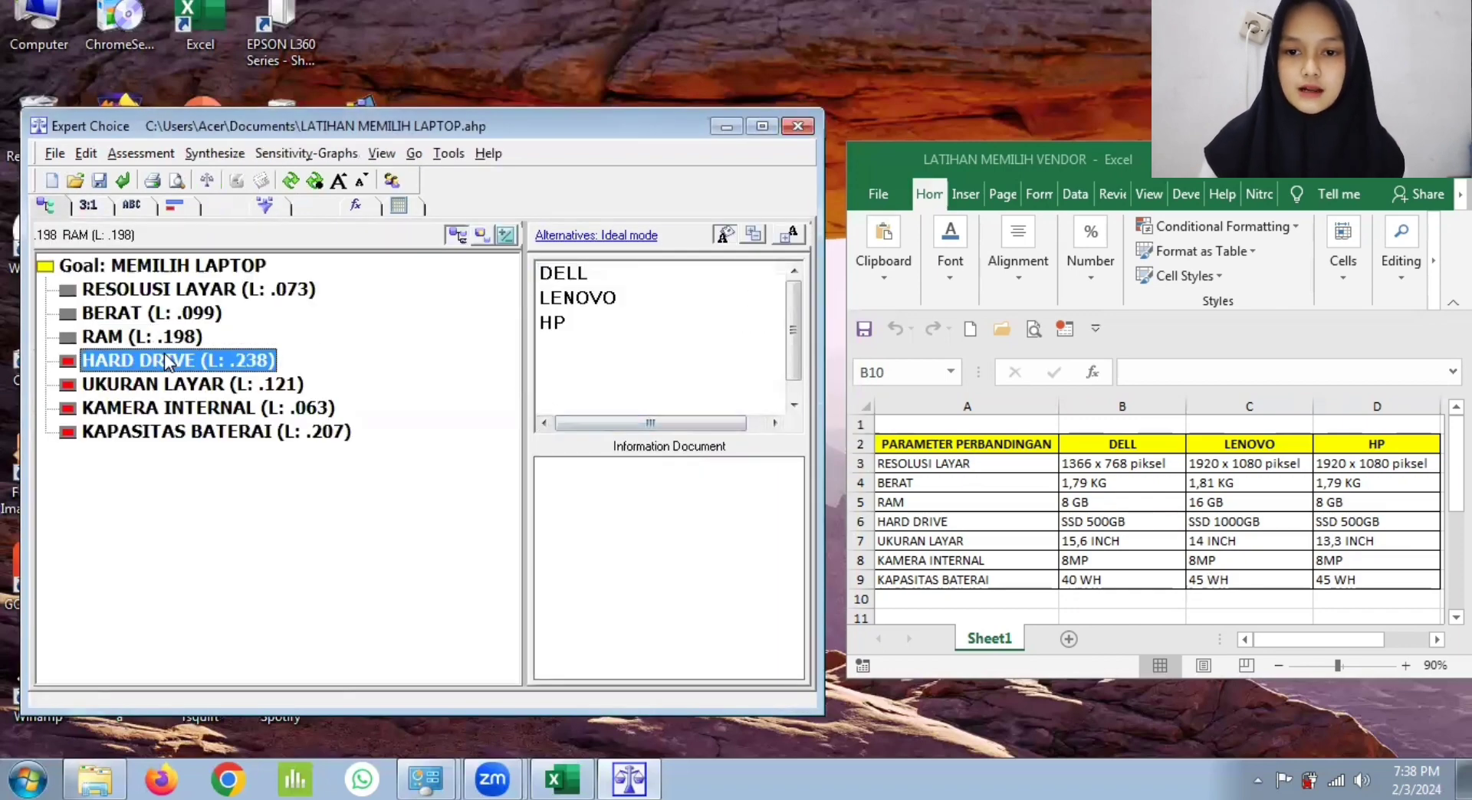
pyautogui.click(89, 205)
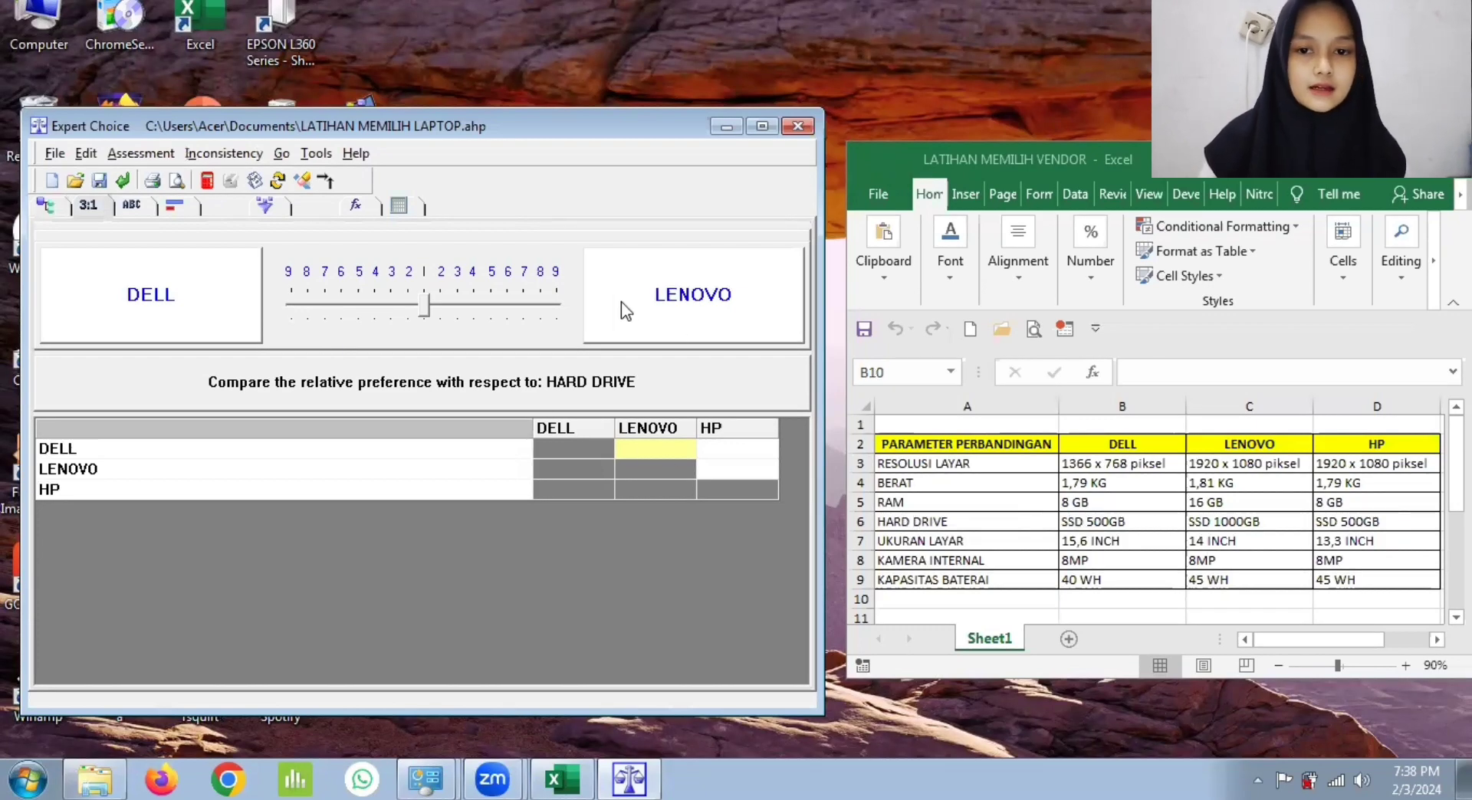
pyautogui.click(442, 309)
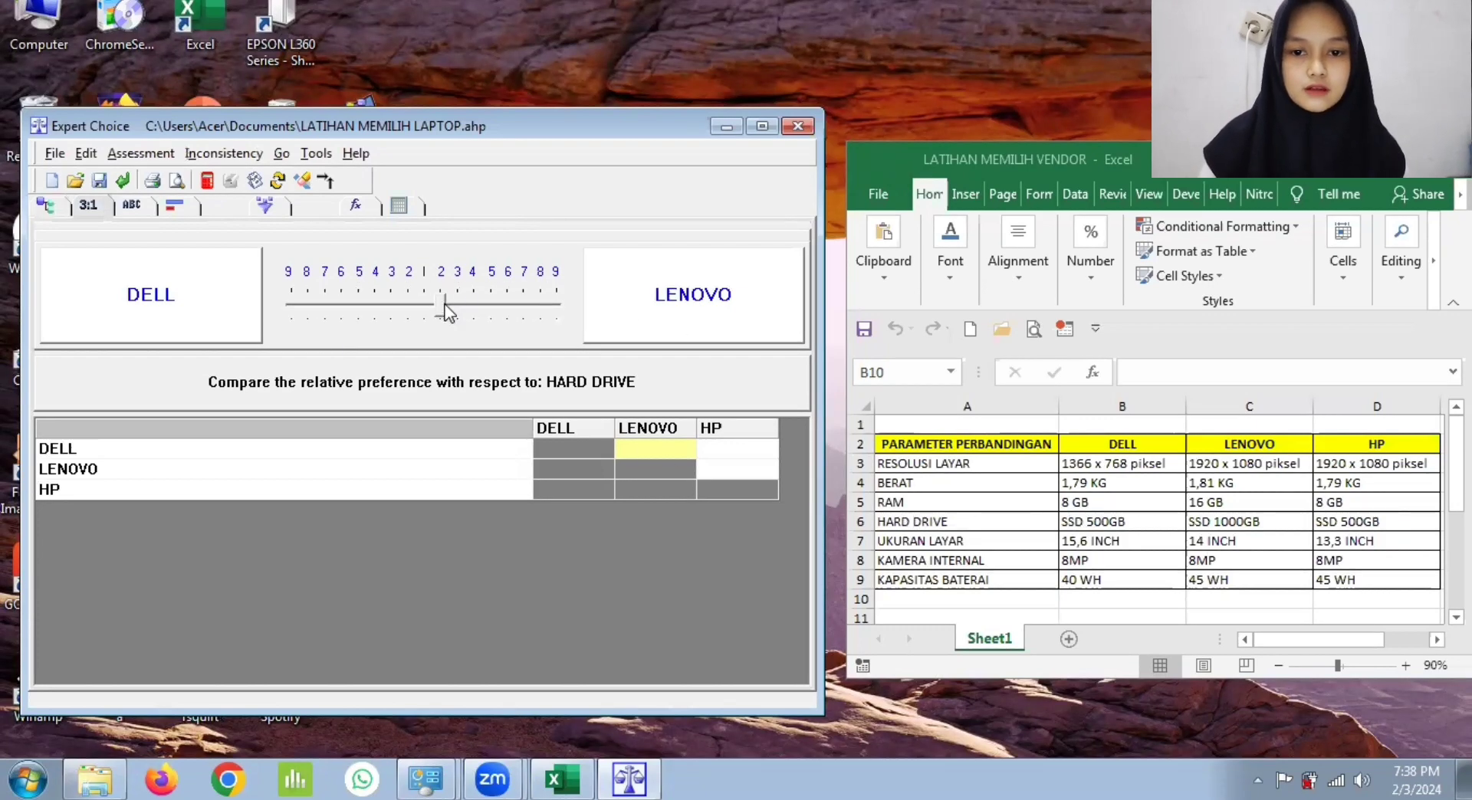
pyautogui.click(746, 453)
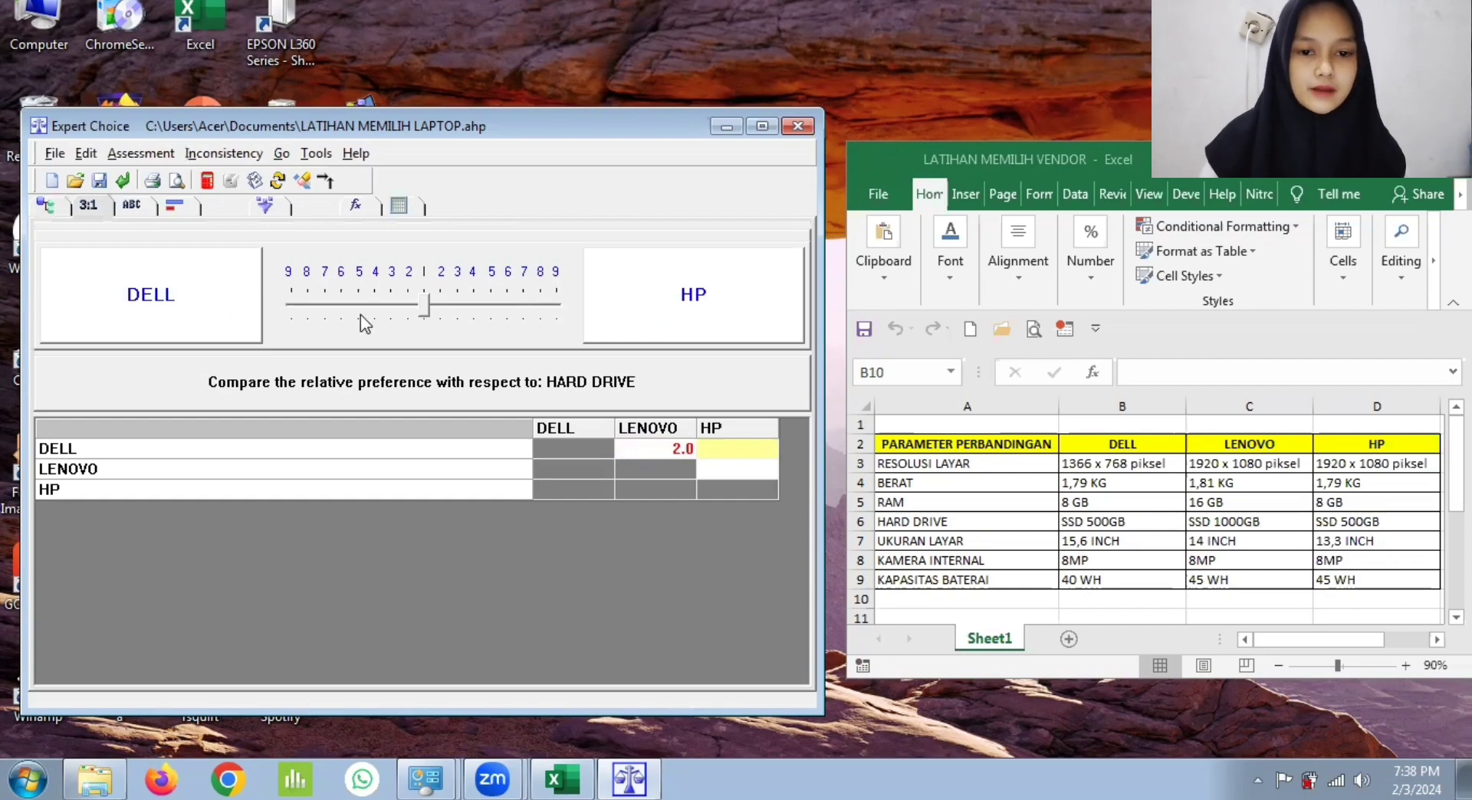
pyautogui.click(418, 308)
pyautogui.click(739, 466)
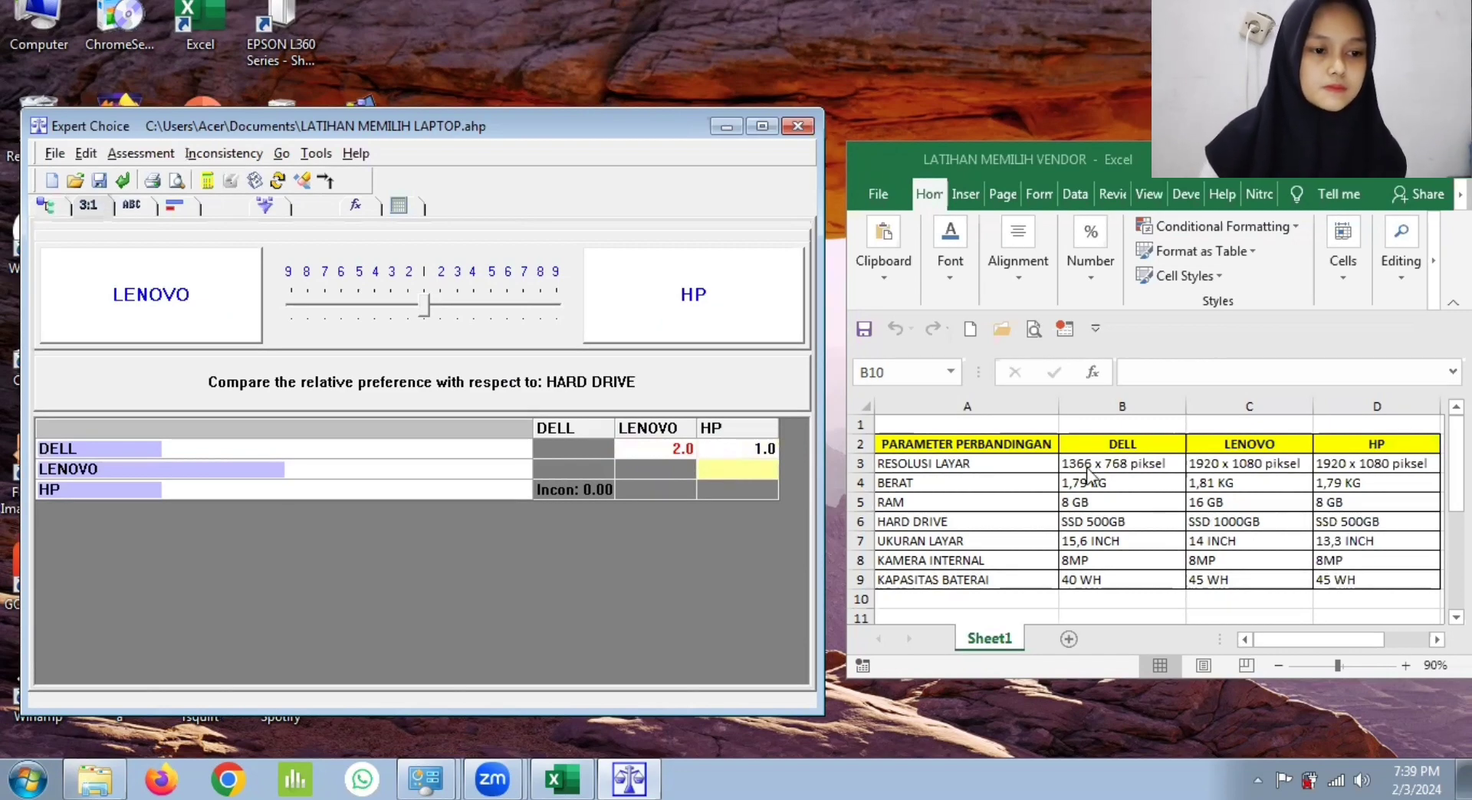
pyautogui.click(406, 308)
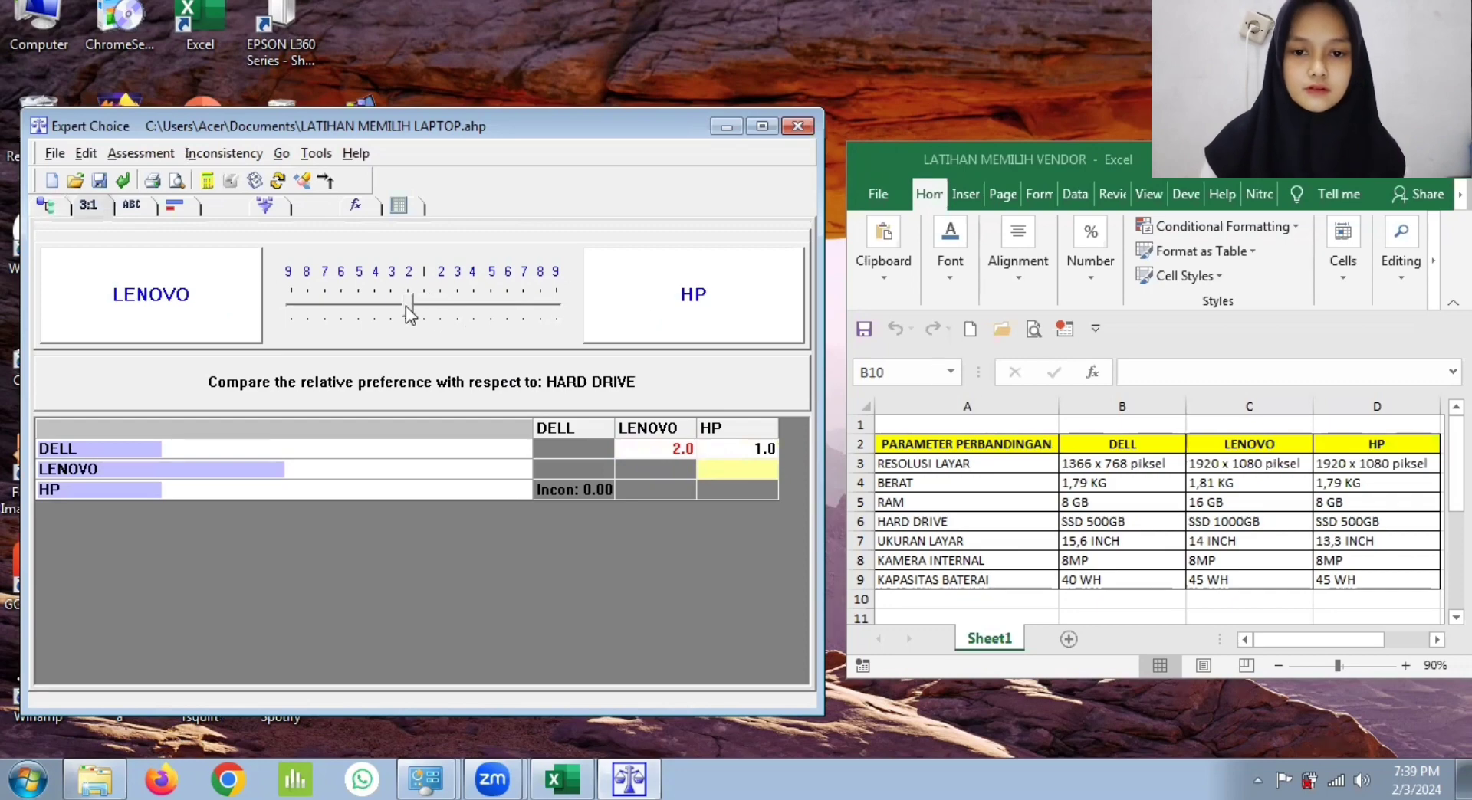
pyautogui.click(581, 484)
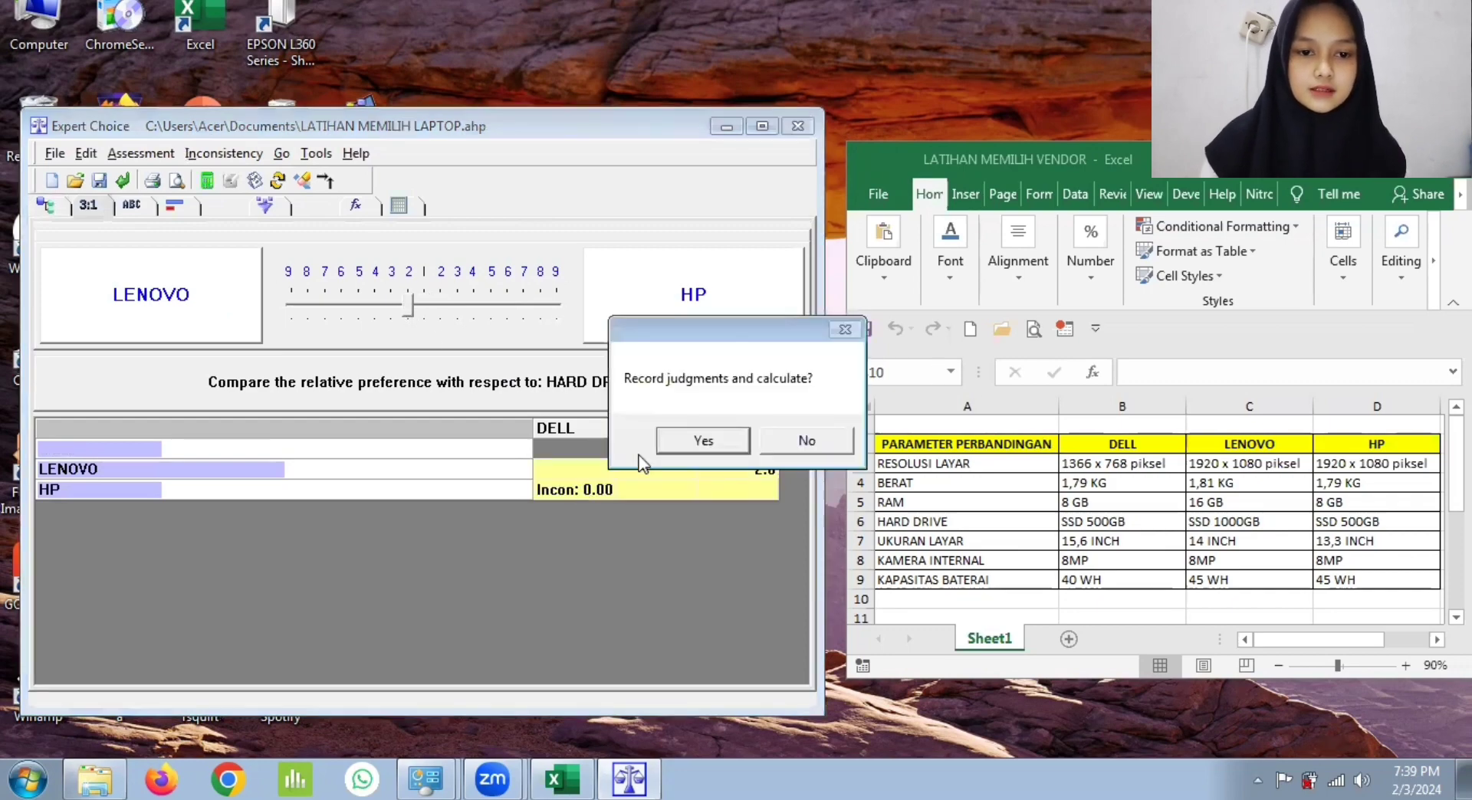
pyautogui.click(702, 441)
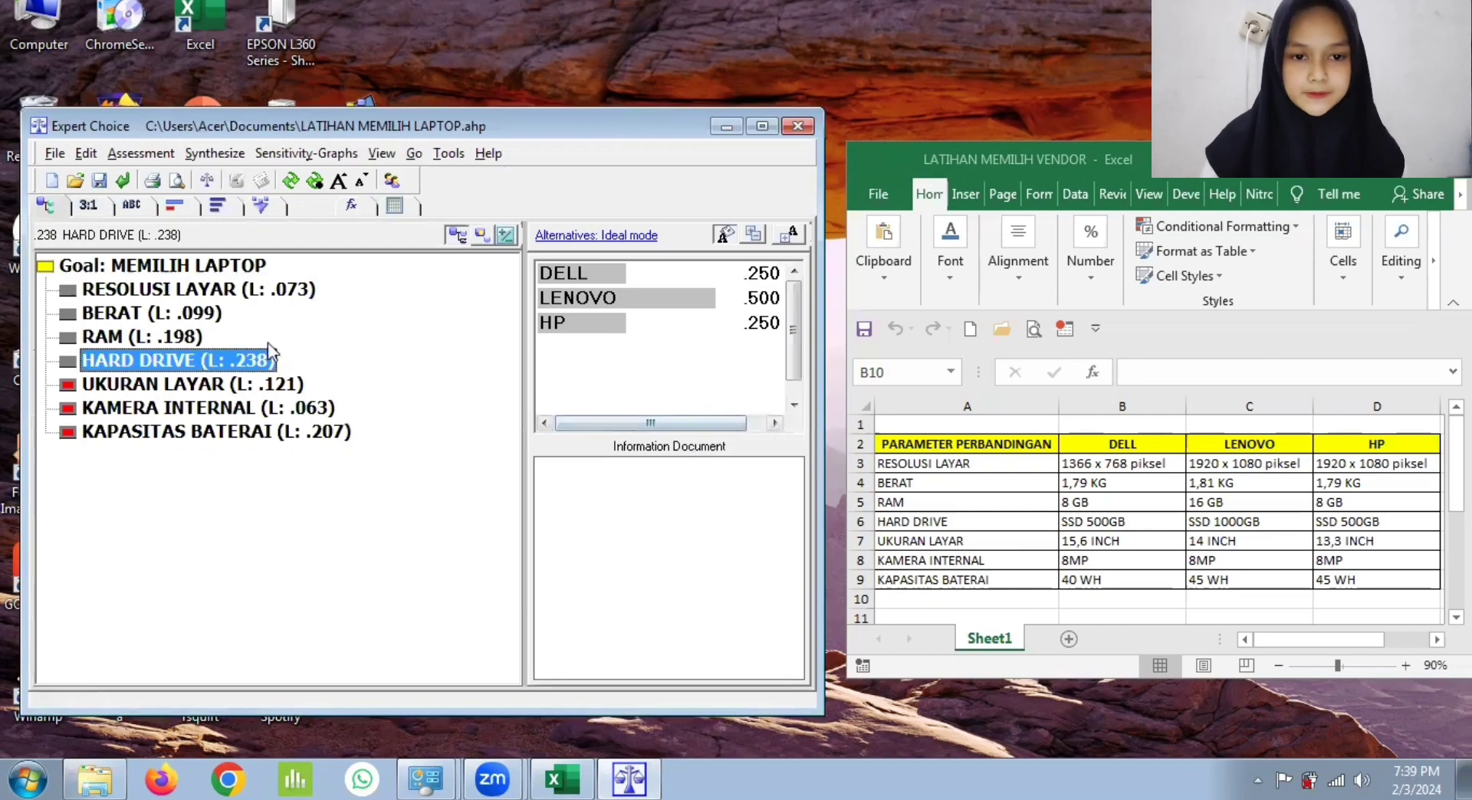
# Step: With respect to UKURAN LAYAR, rate LENOVO 2 over DELL, HP 3 over DELL and 2 over LENOVO, and record the judgments
pyautogui.click(224, 385)
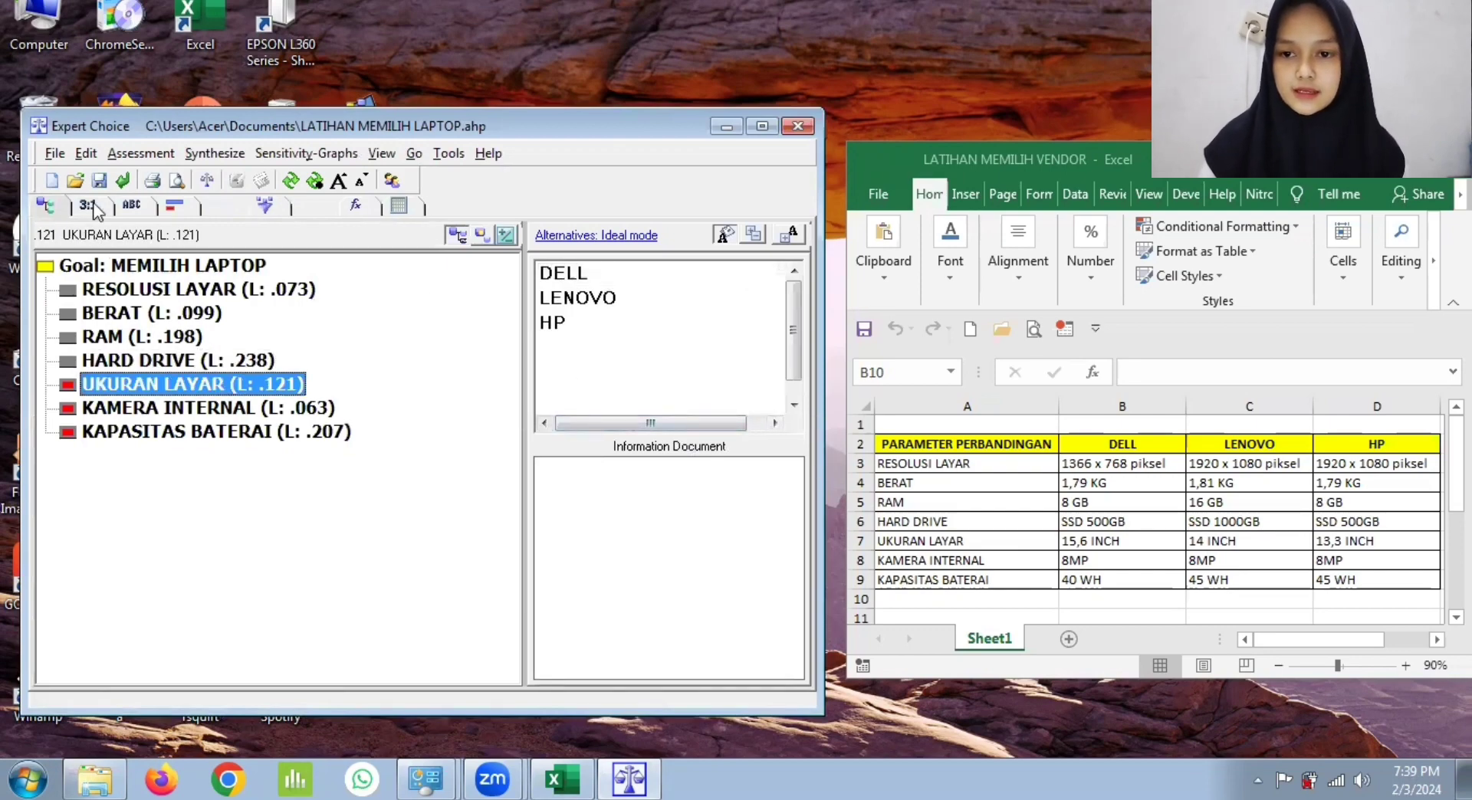
pyautogui.click(97, 211)
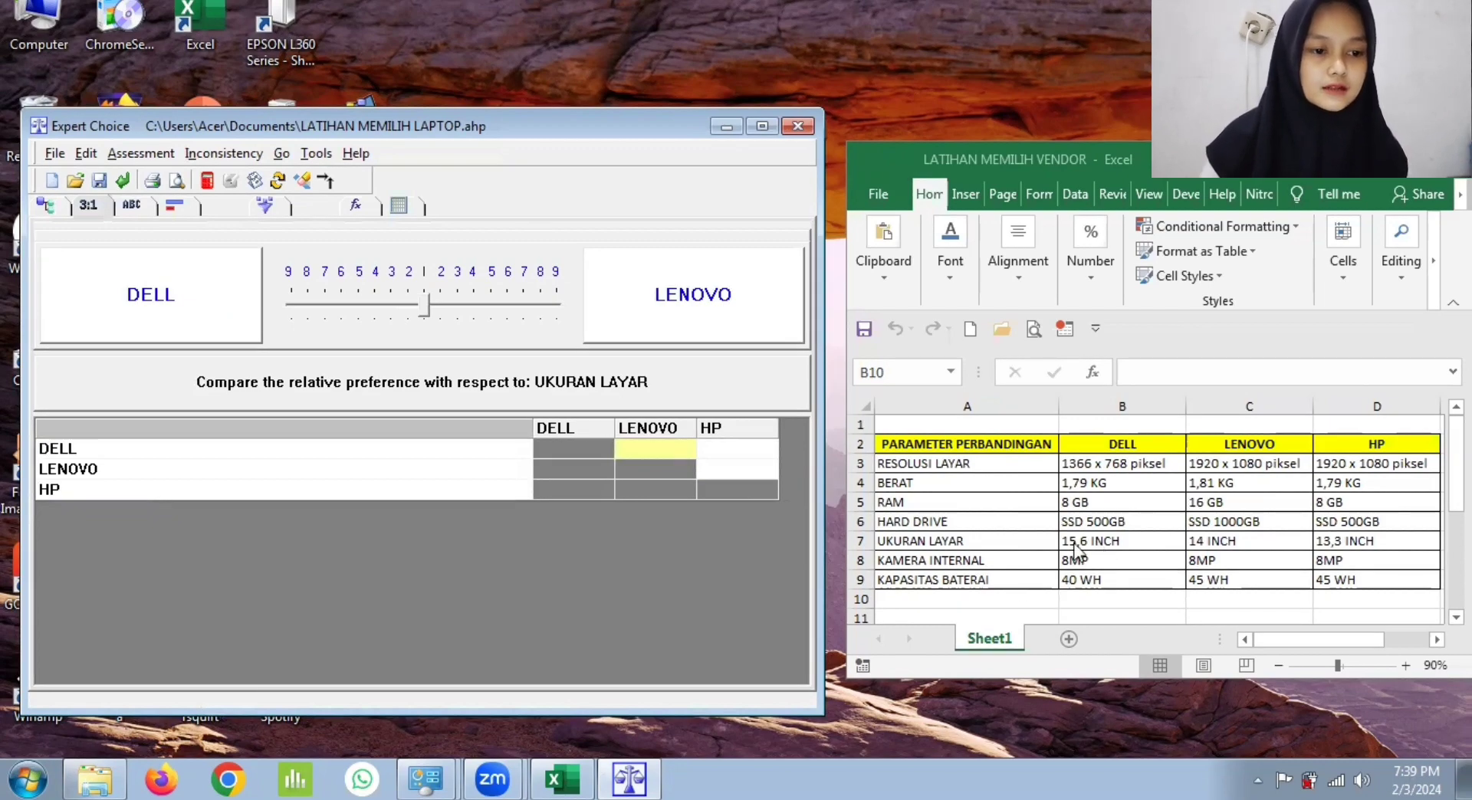
pyautogui.click(443, 303)
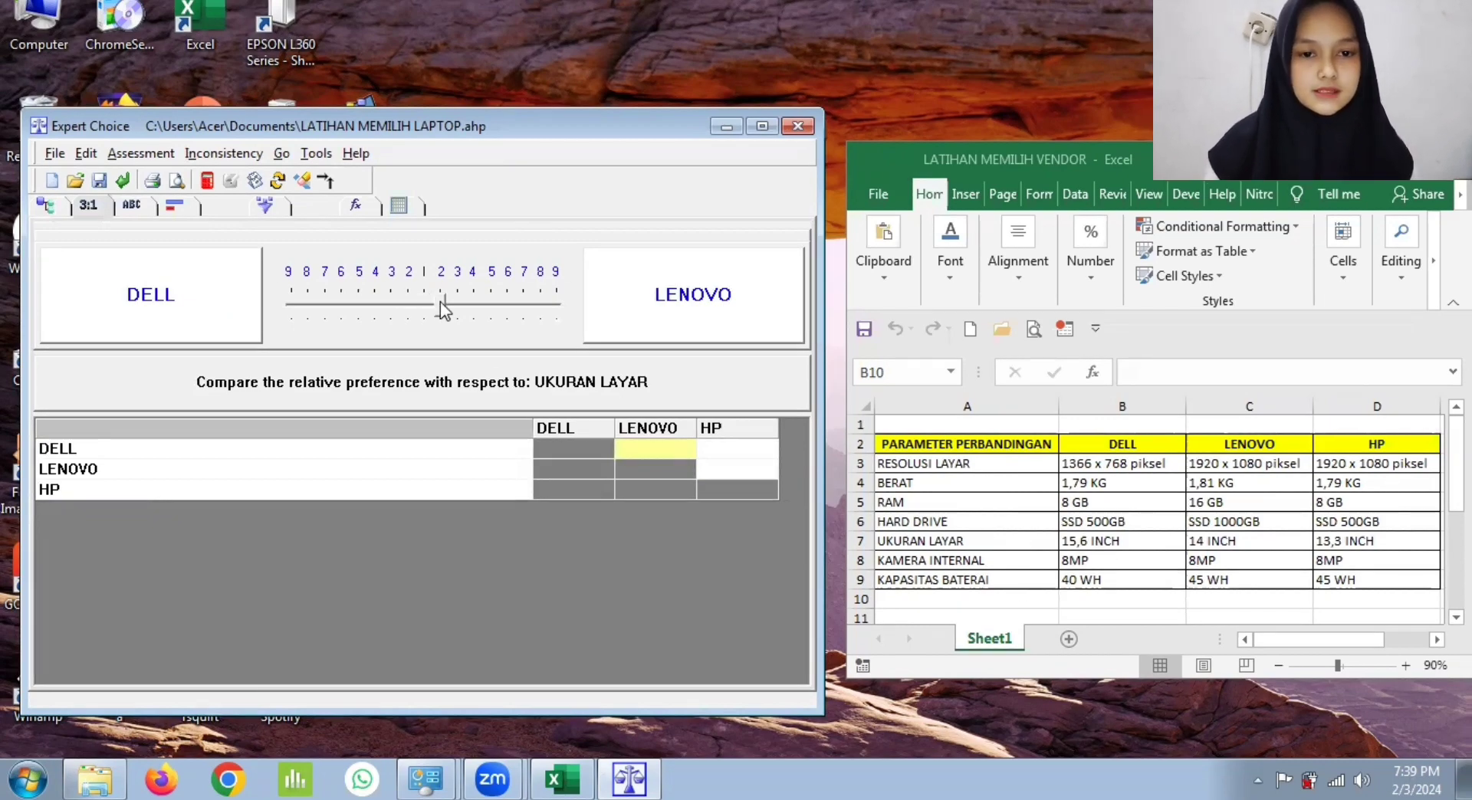
pyautogui.click(721, 453)
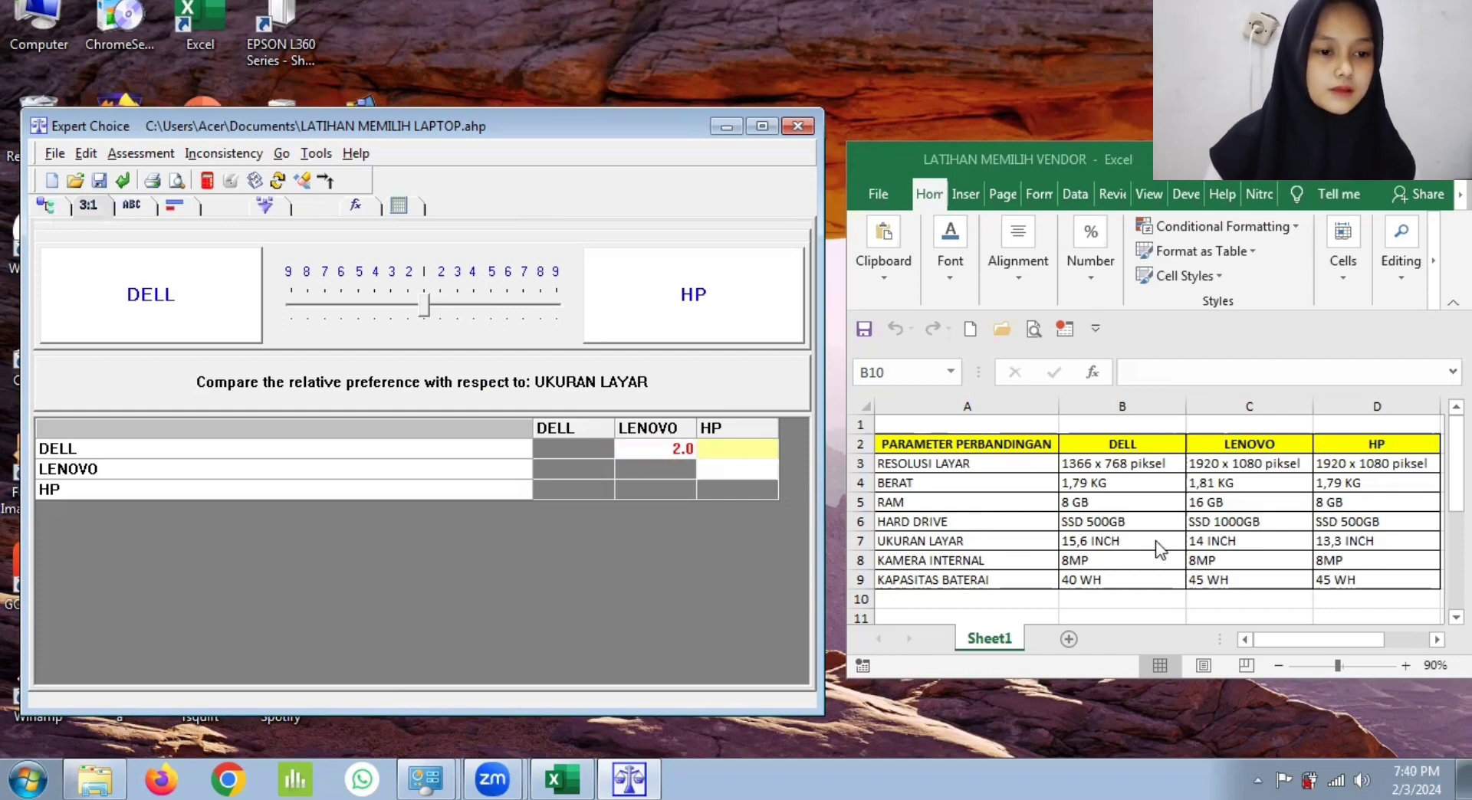
pyautogui.click(459, 311)
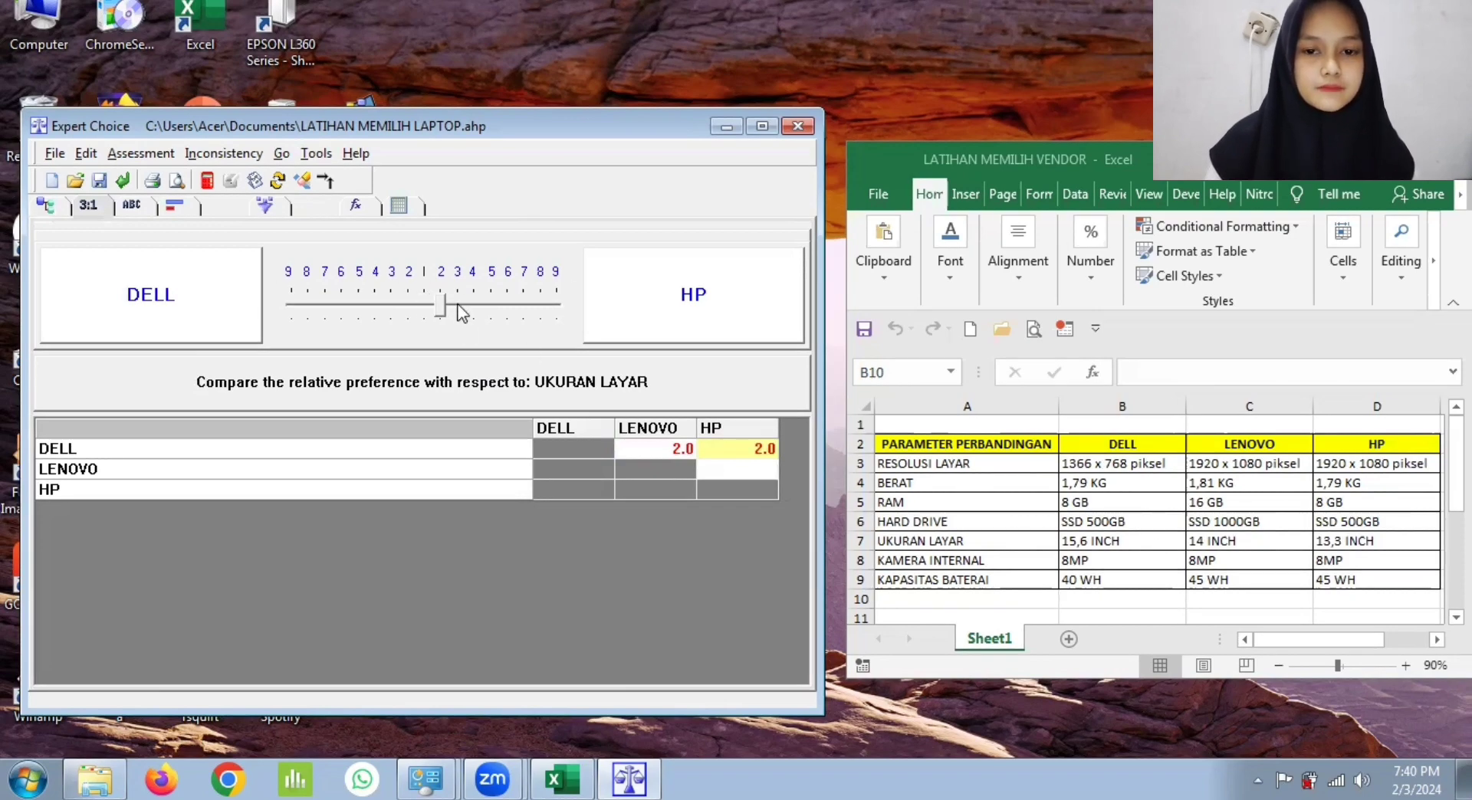
pyautogui.click(459, 309)
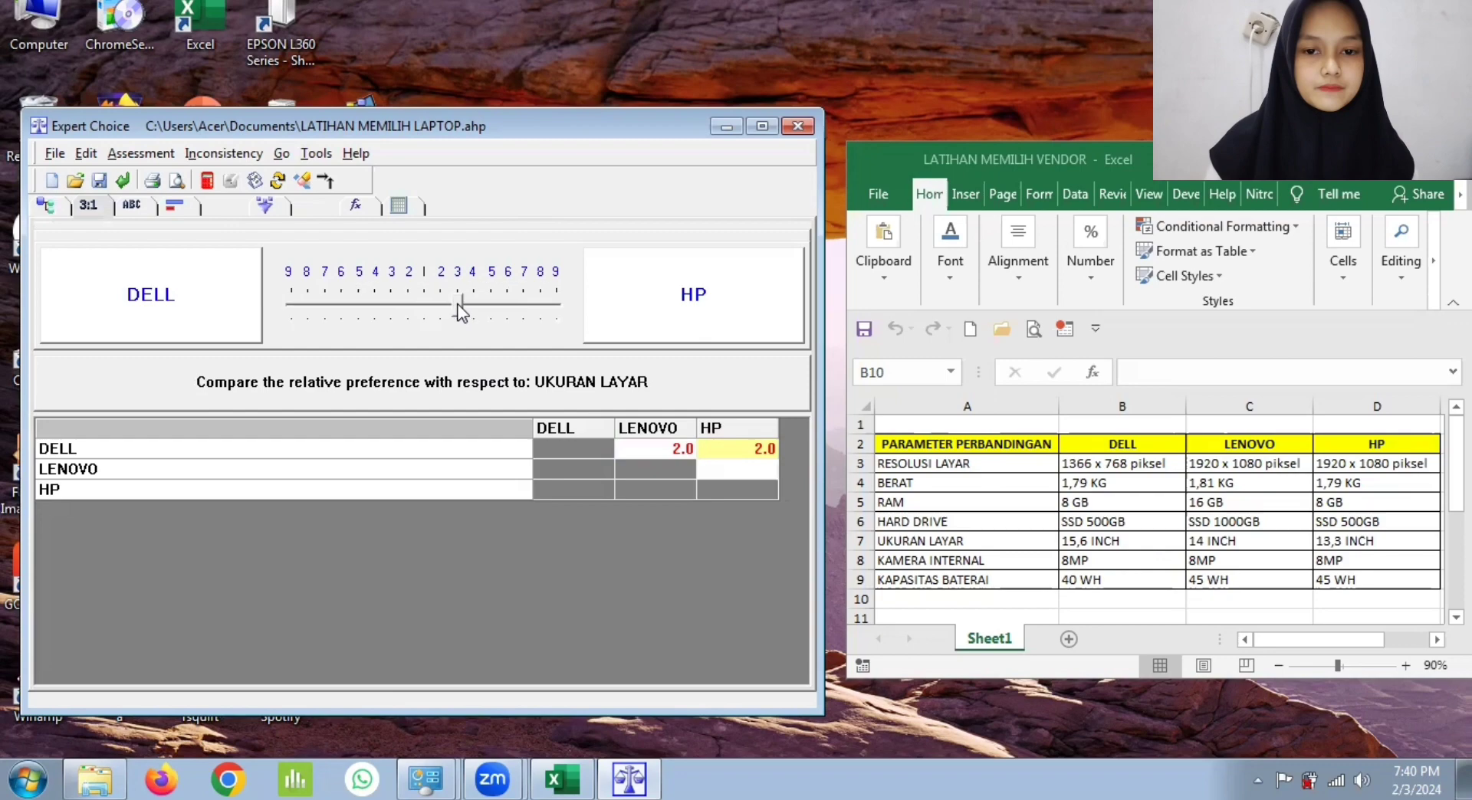
pyautogui.click(719, 474)
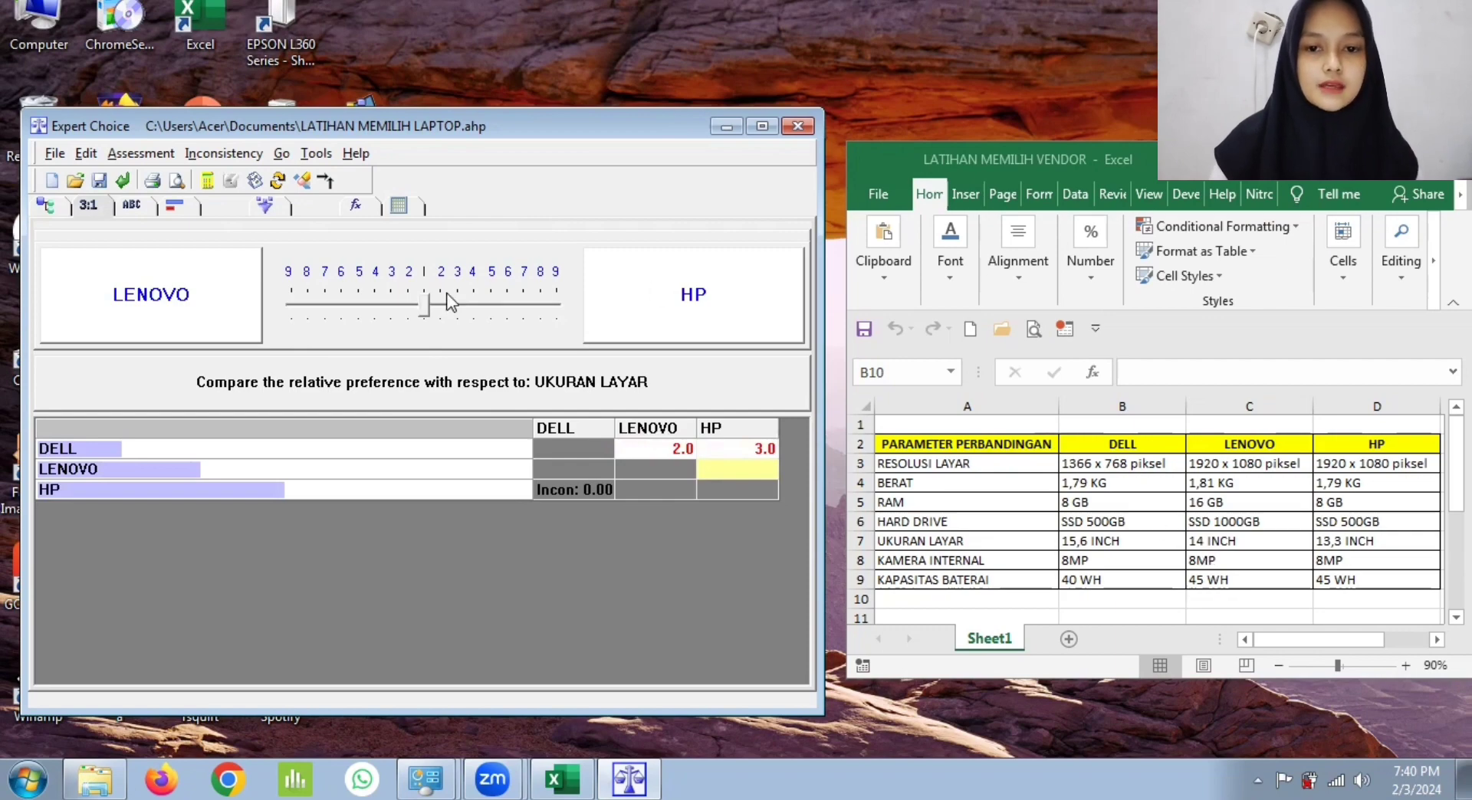
pyautogui.click(600, 491)
pyautogui.click(702, 440)
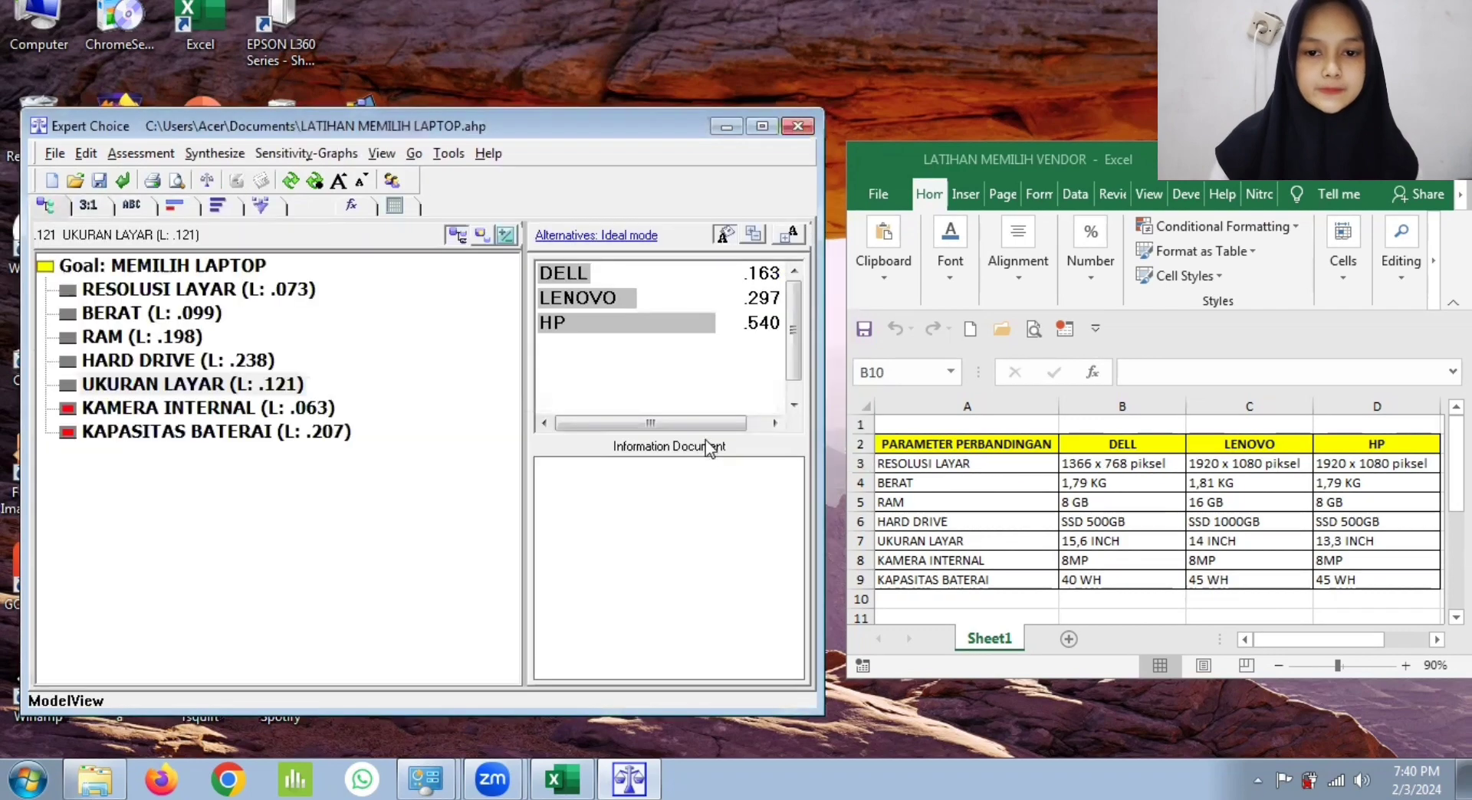
# Step: With respect to KAMERA INTERNAL, rate DELL, LENOVO and HP all equal (1) to each other and record the judgments
pyautogui.click(272, 408)
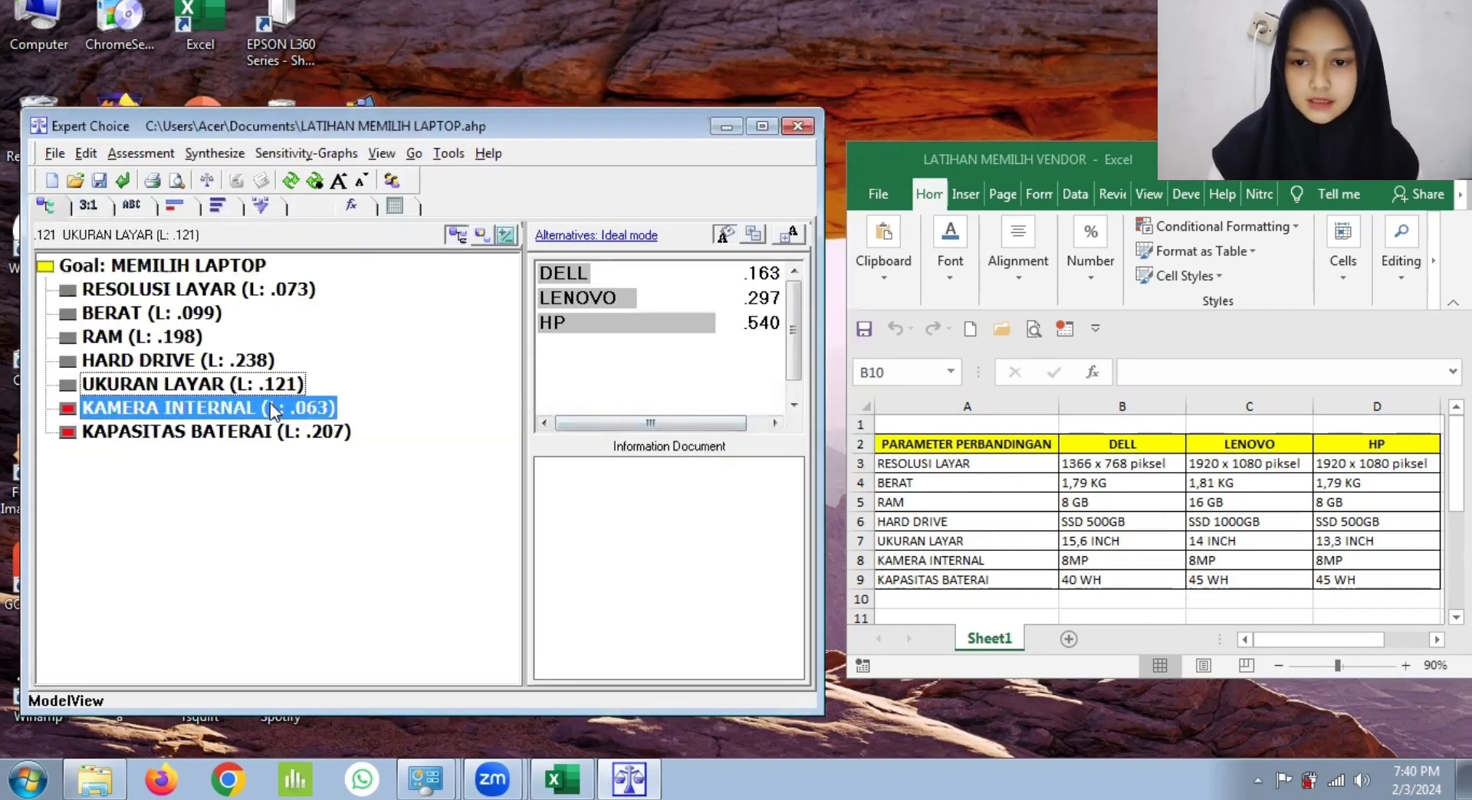
pyautogui.click(86, 205)
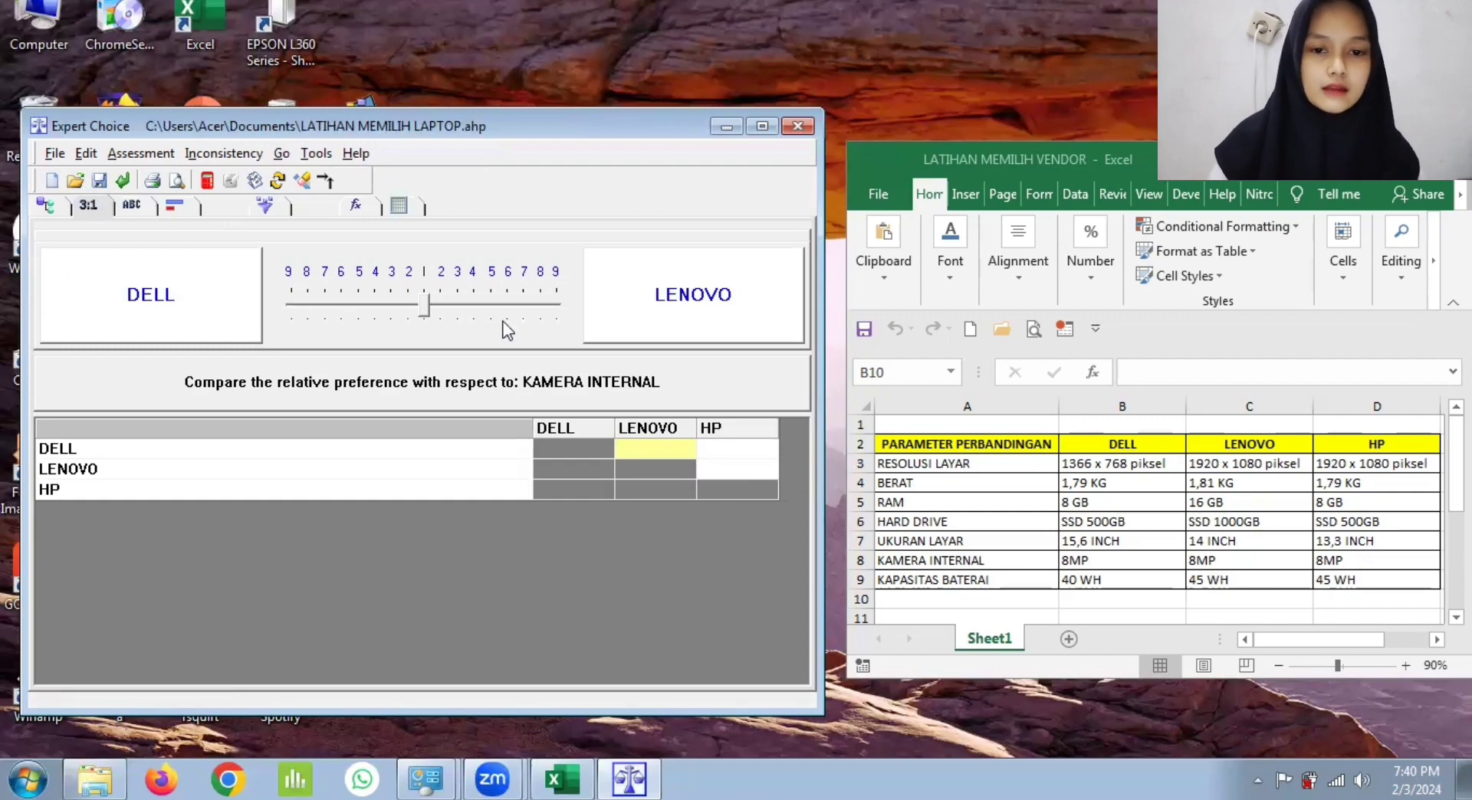
pyautogui.click(437, 311)
pyautogui.click(733, 448)
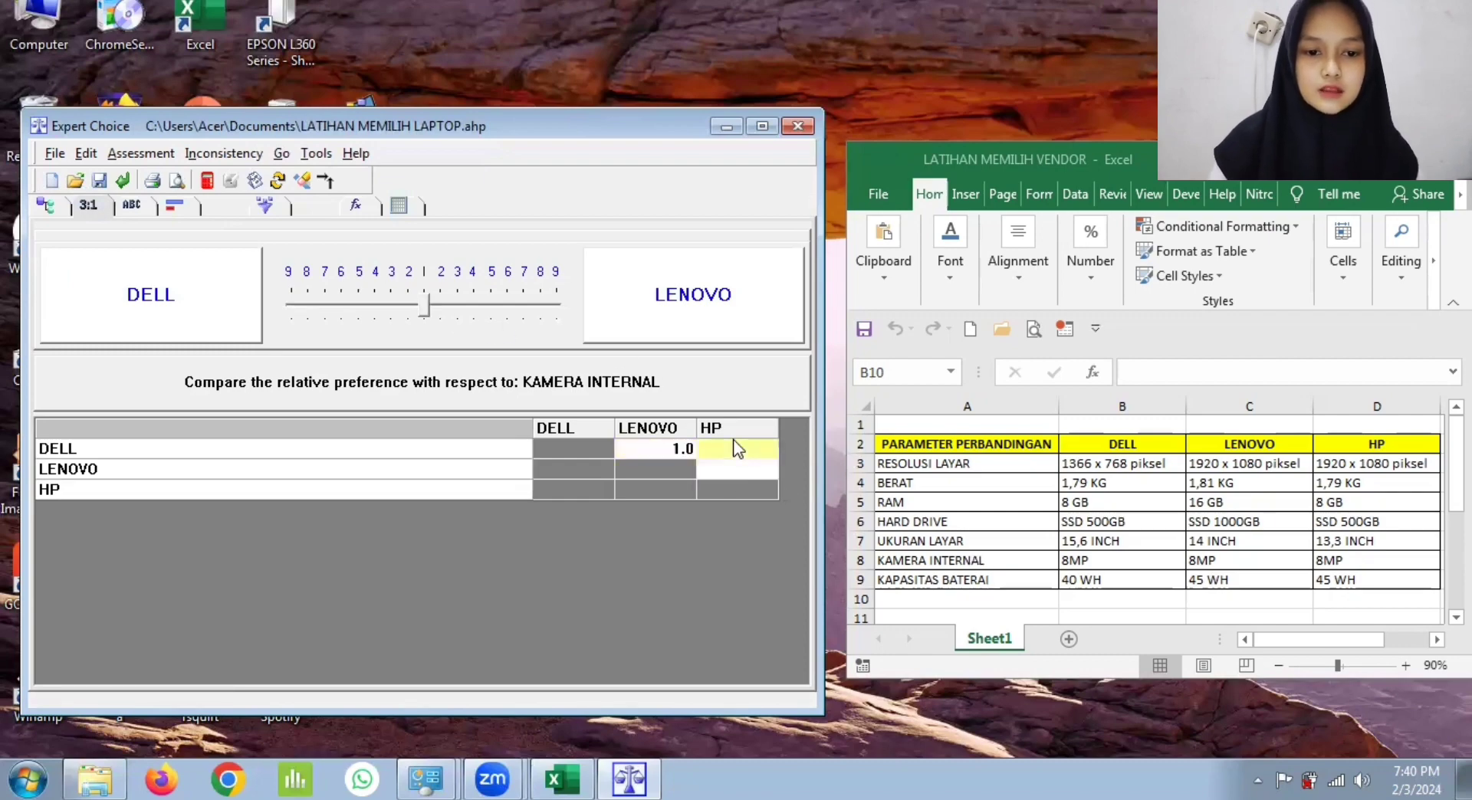
pyautogui.click(421, 297)
pyautogui.click(721, 468)
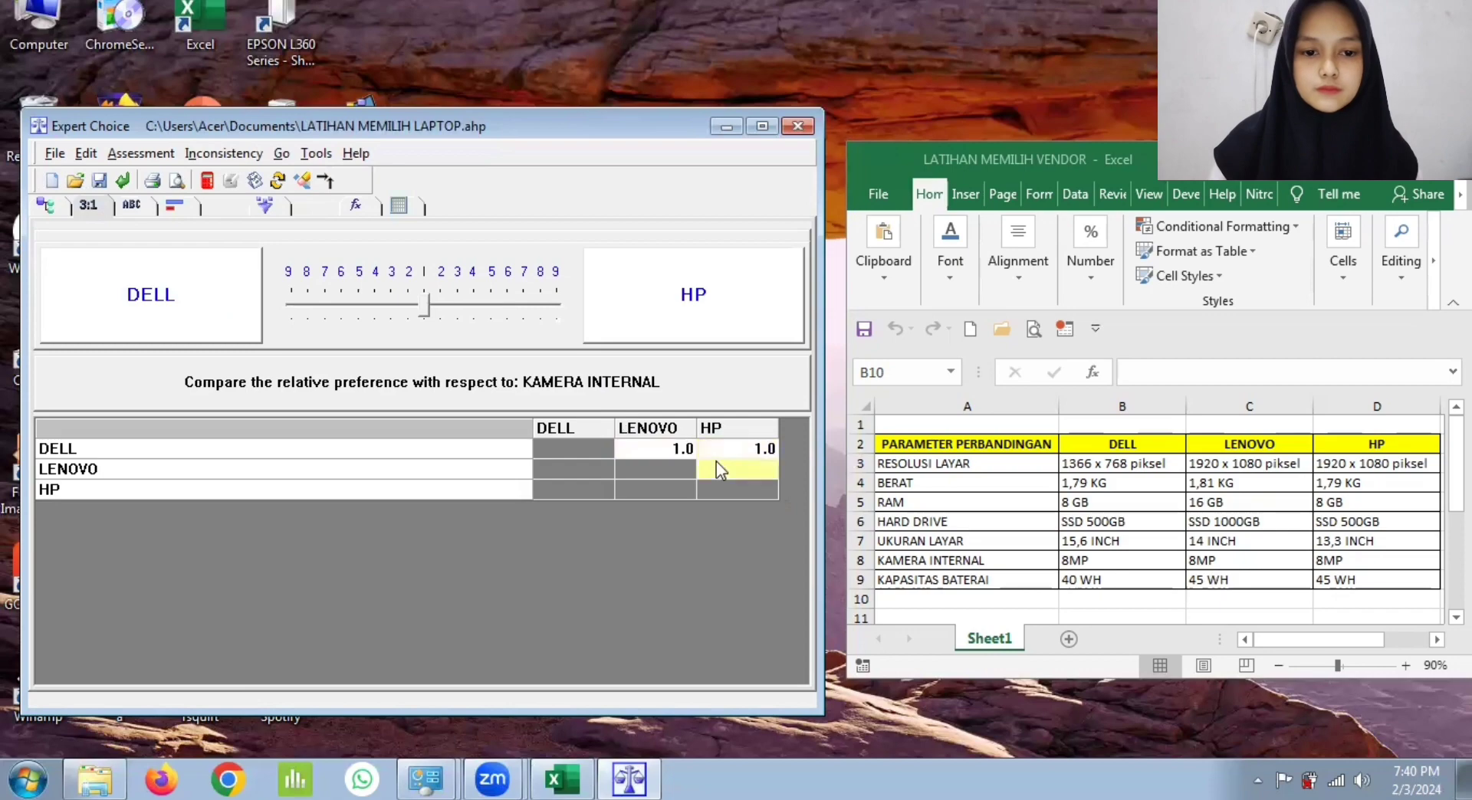
pyautogui.click(424, 306)
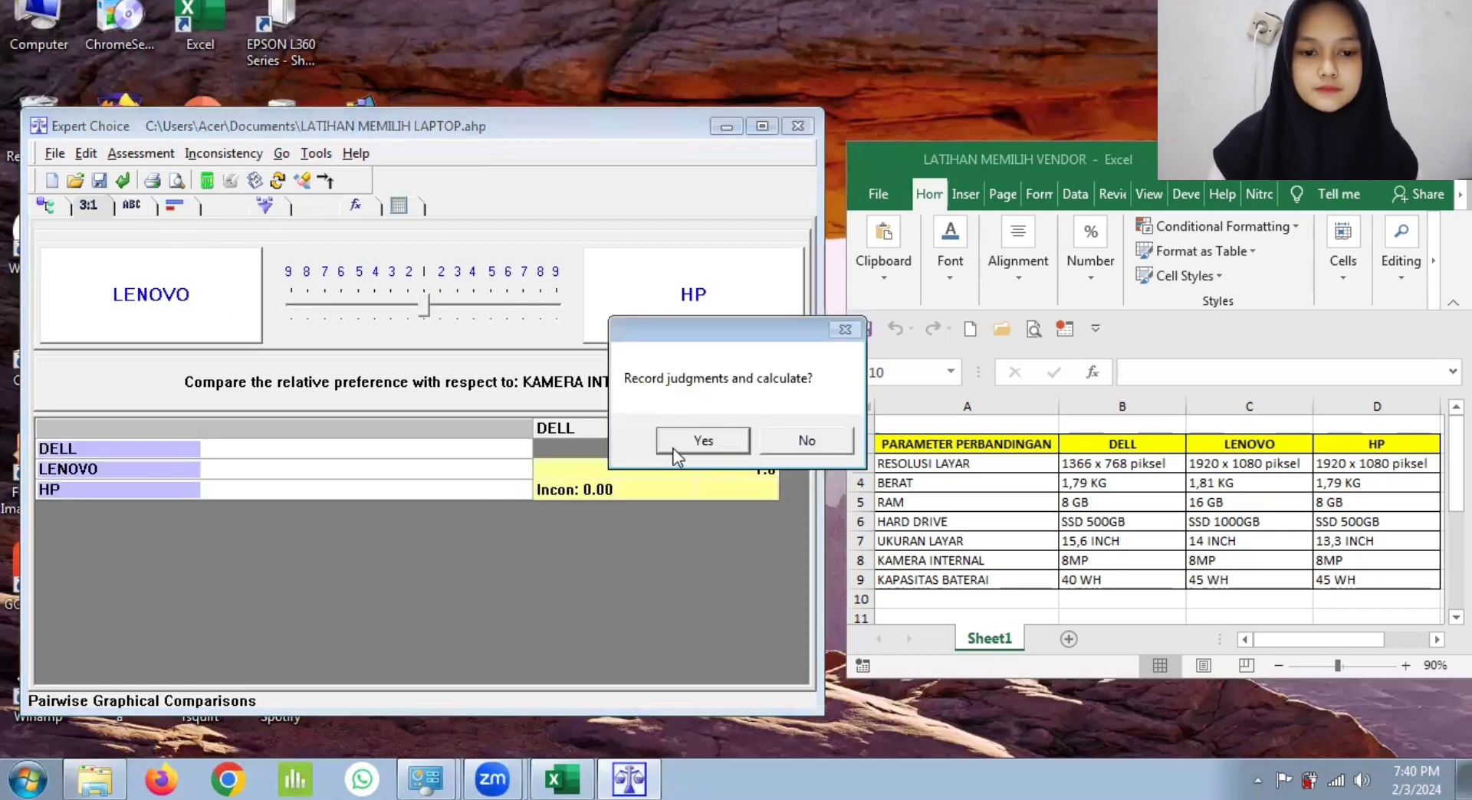
pyautogui.click(675, 450)
# Step: With respect to KAPASITAS BATERAI, rate LENOVO and HP 2 over DELL and equal (1) to each other, and record the judgments
pyautogui.click(240, 439)
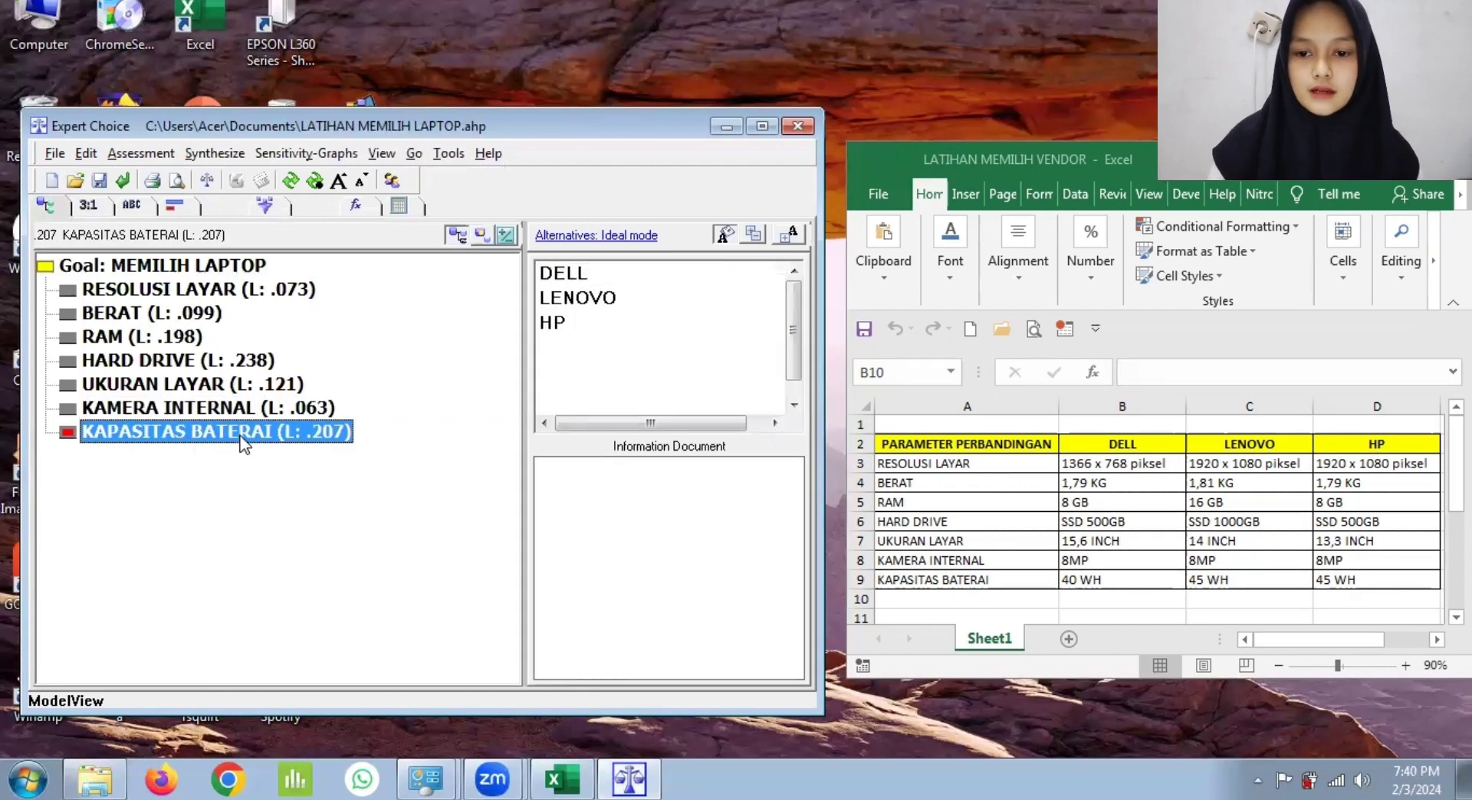
pyautogui.click(97, 213)
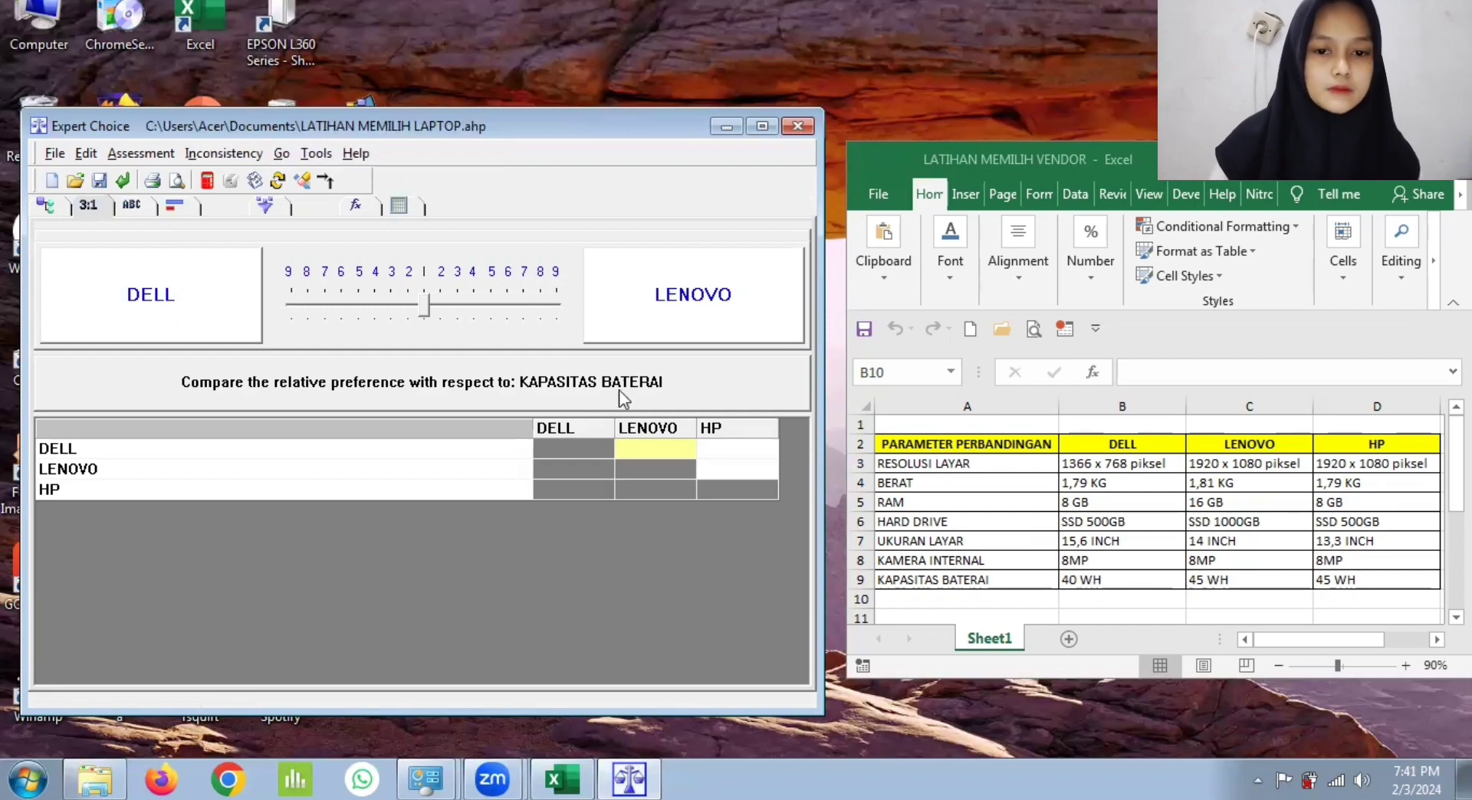
pyautogui.click(443, 304)
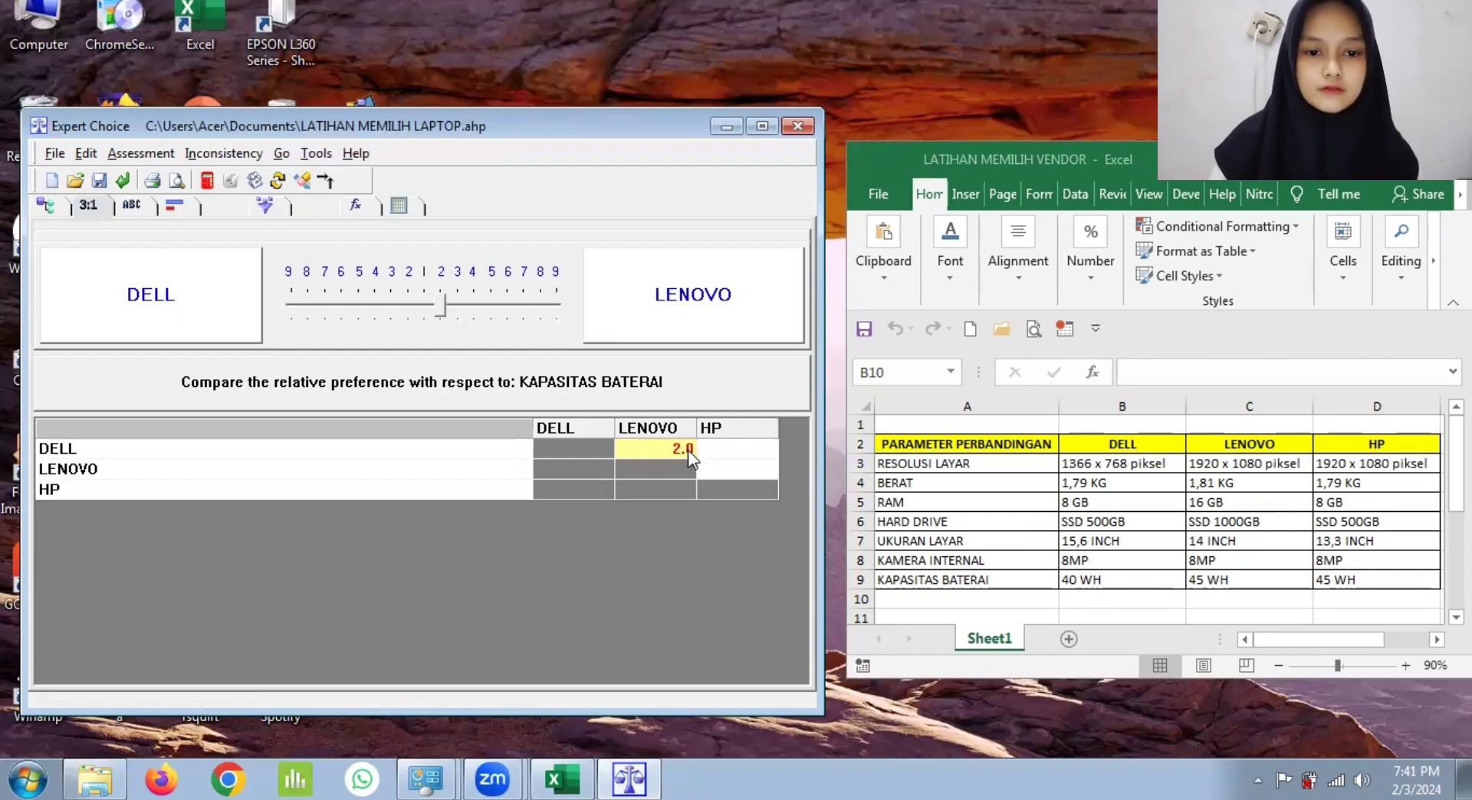
pyautogui.click(723, 459)
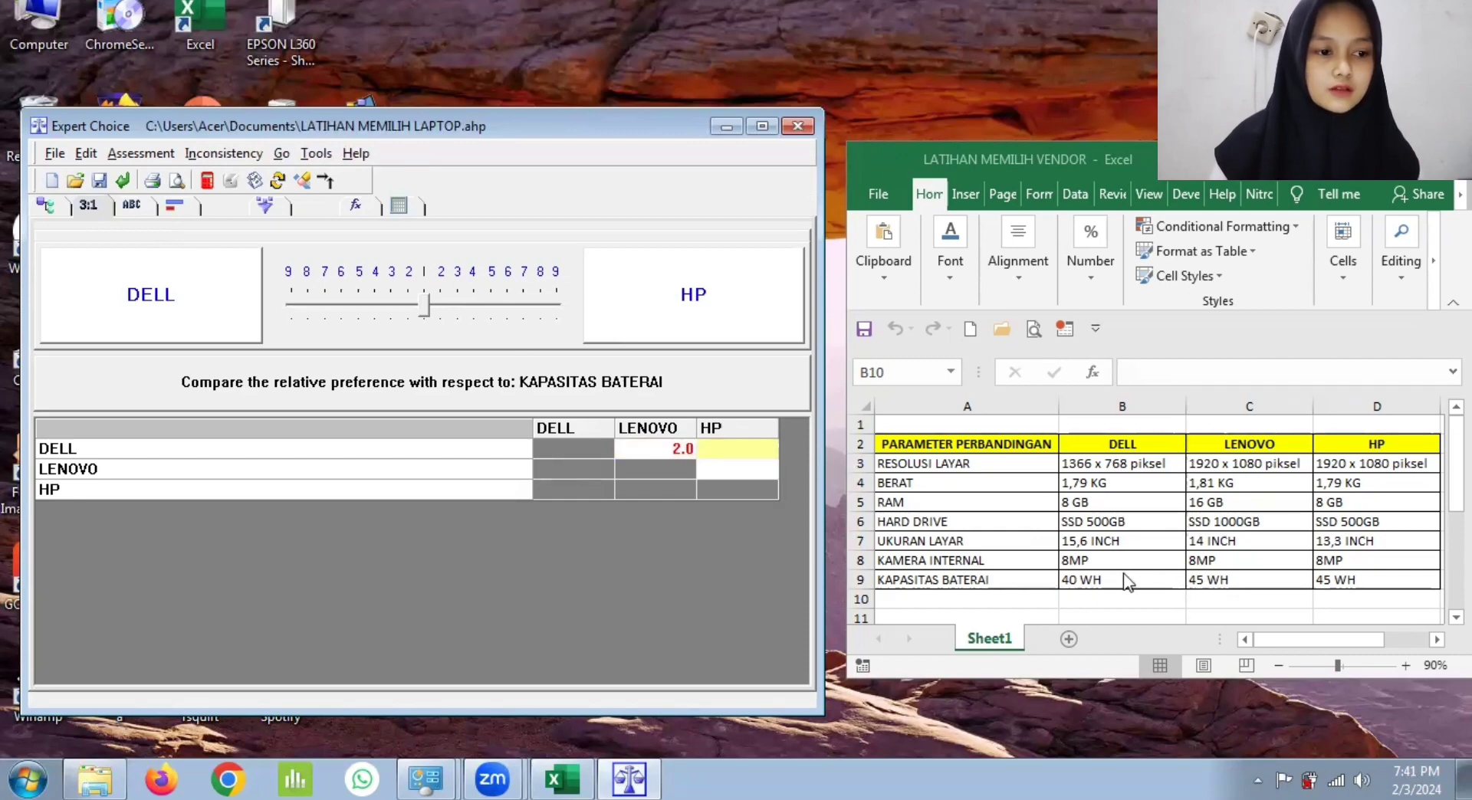
pyautogui.moveTo(433, 301); pyautogui.dragTo(442, 300)
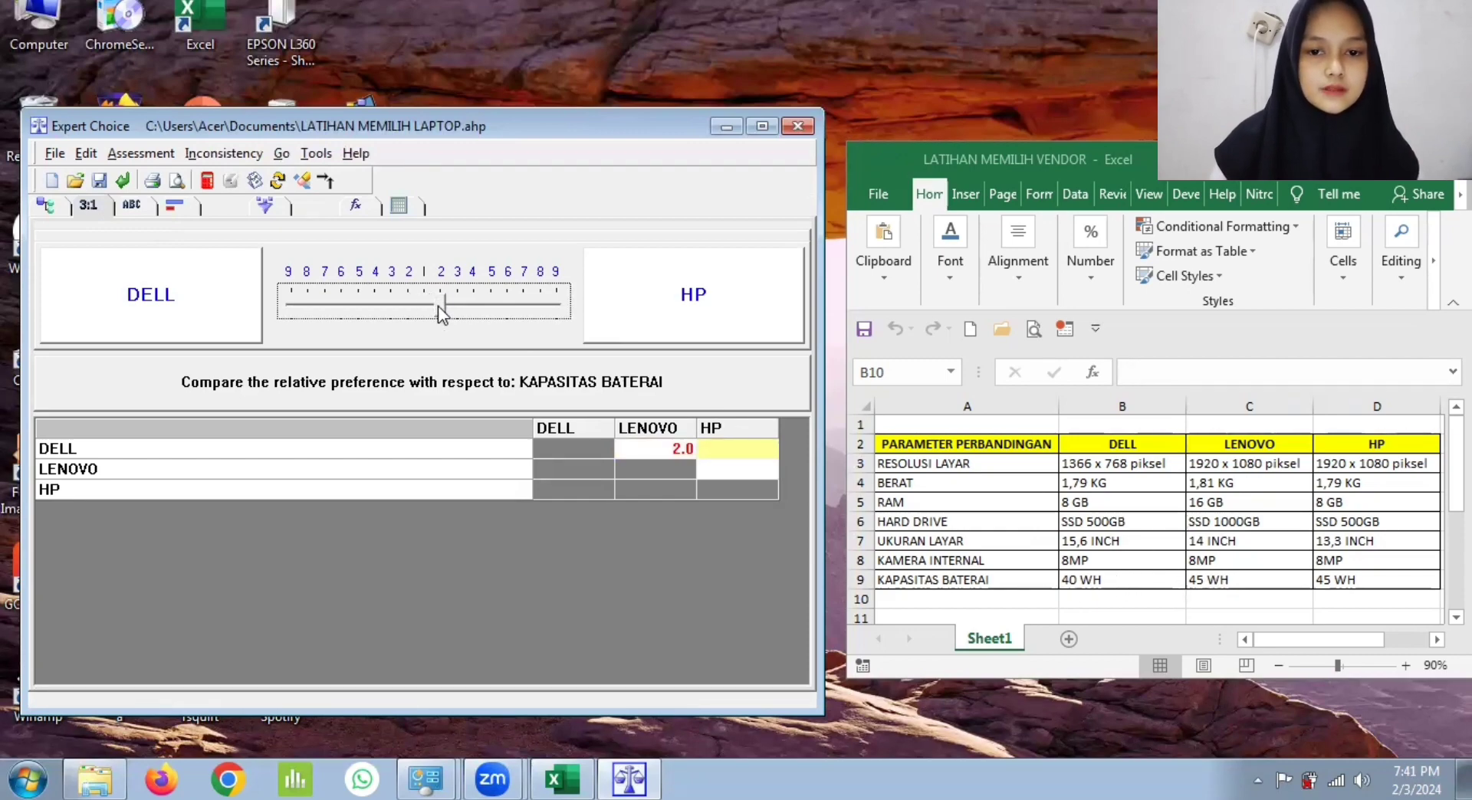
pyautogui.click(739, 471)
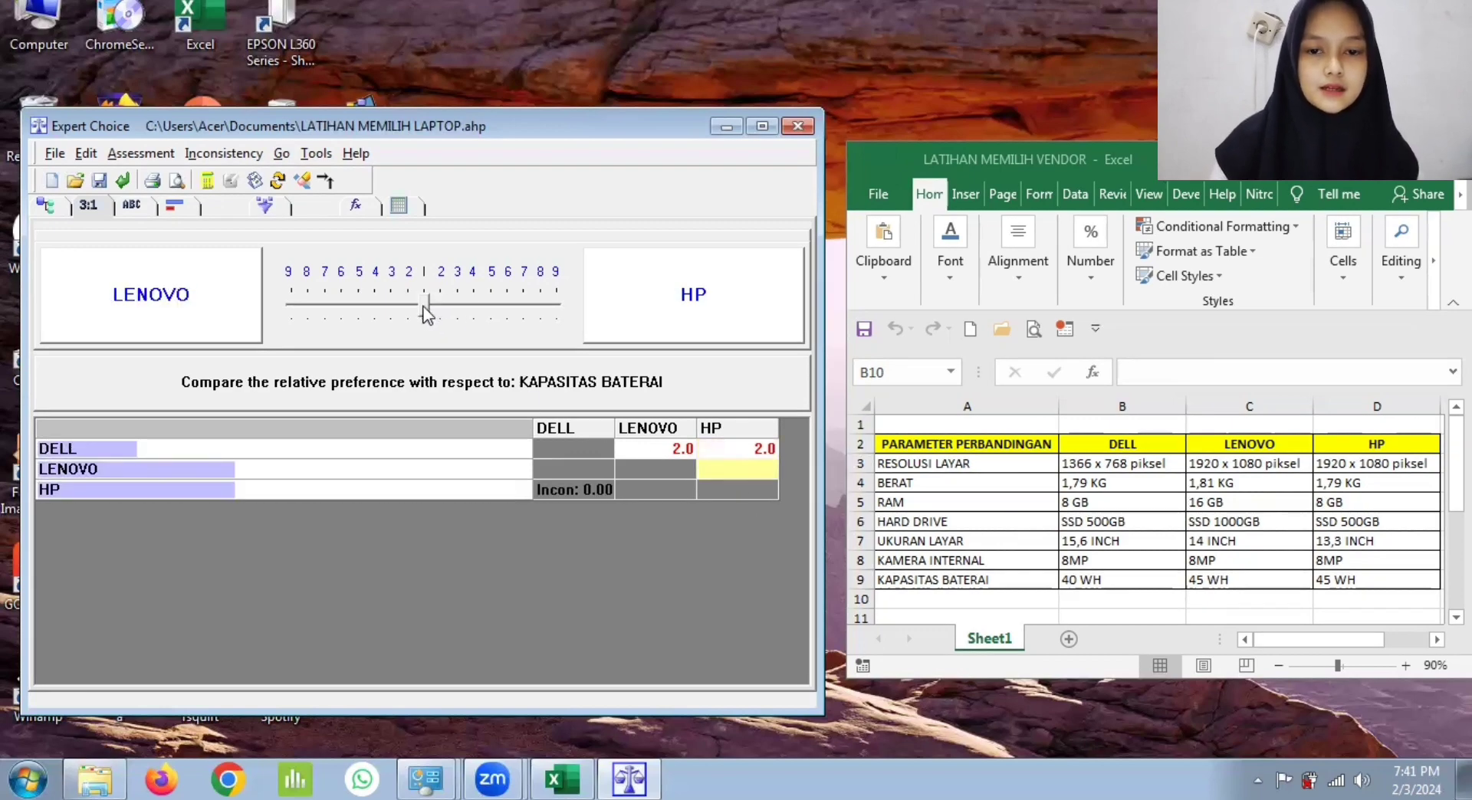
pyautogui.moveTo(427, 312); pyautogui.dragTo(420, 311)
pyautogui.click(560, 494)
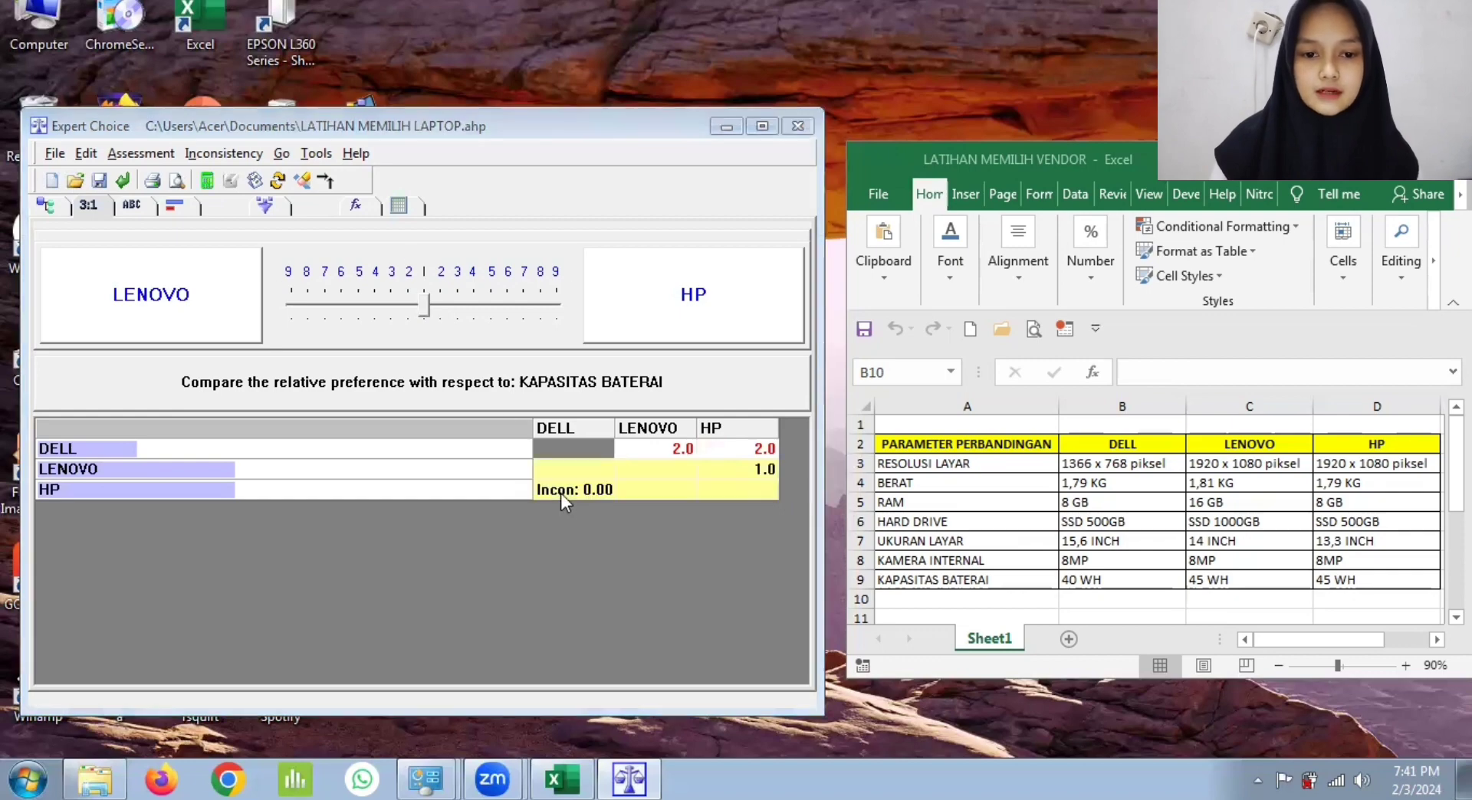
pyautogui.click(688, 448)
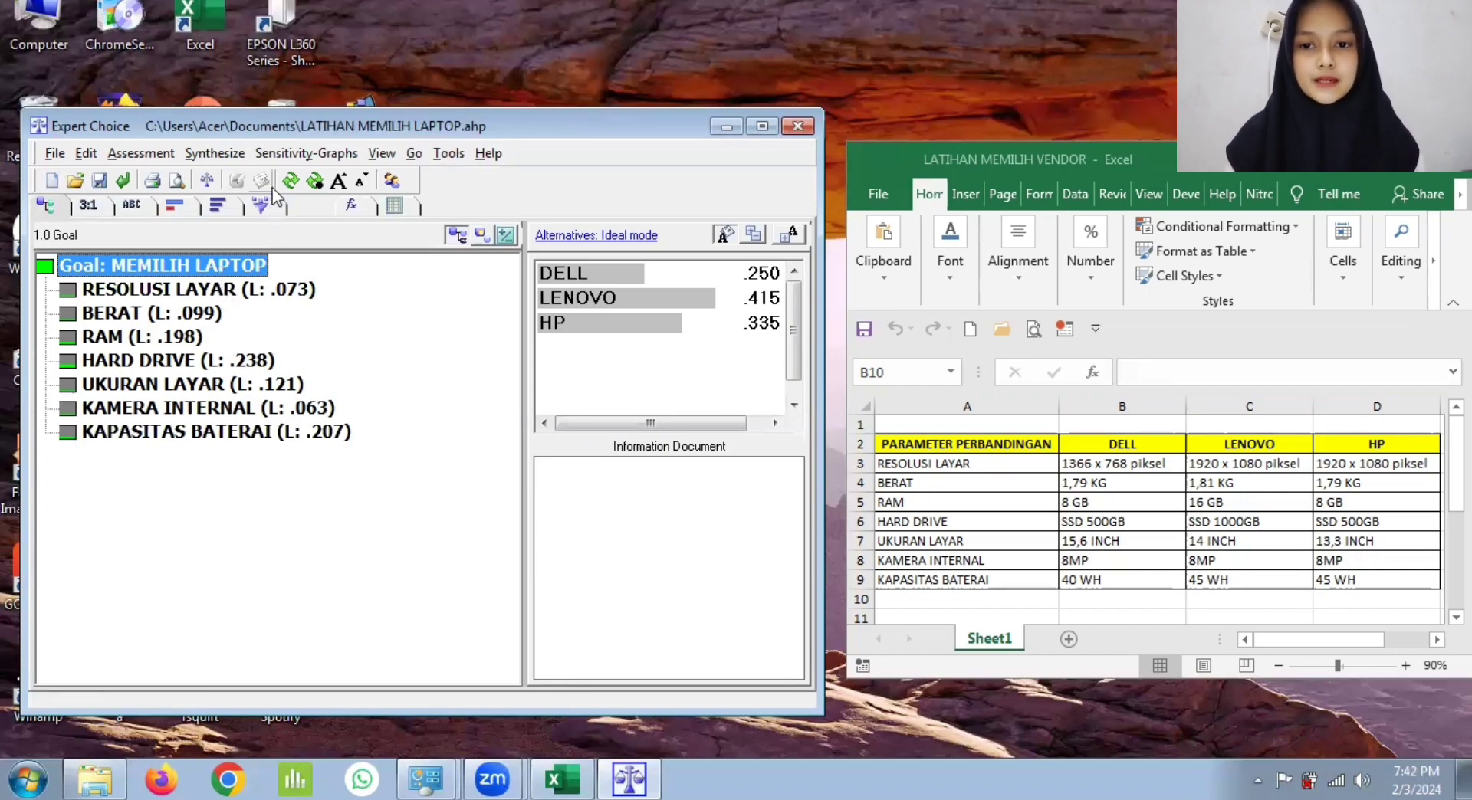
# Step: Open the four sensitivity graphs for the goal MEMILIH LAPTOP and show the head-to-head comparison of DELL with HP
pyautogui.click(306, 153)
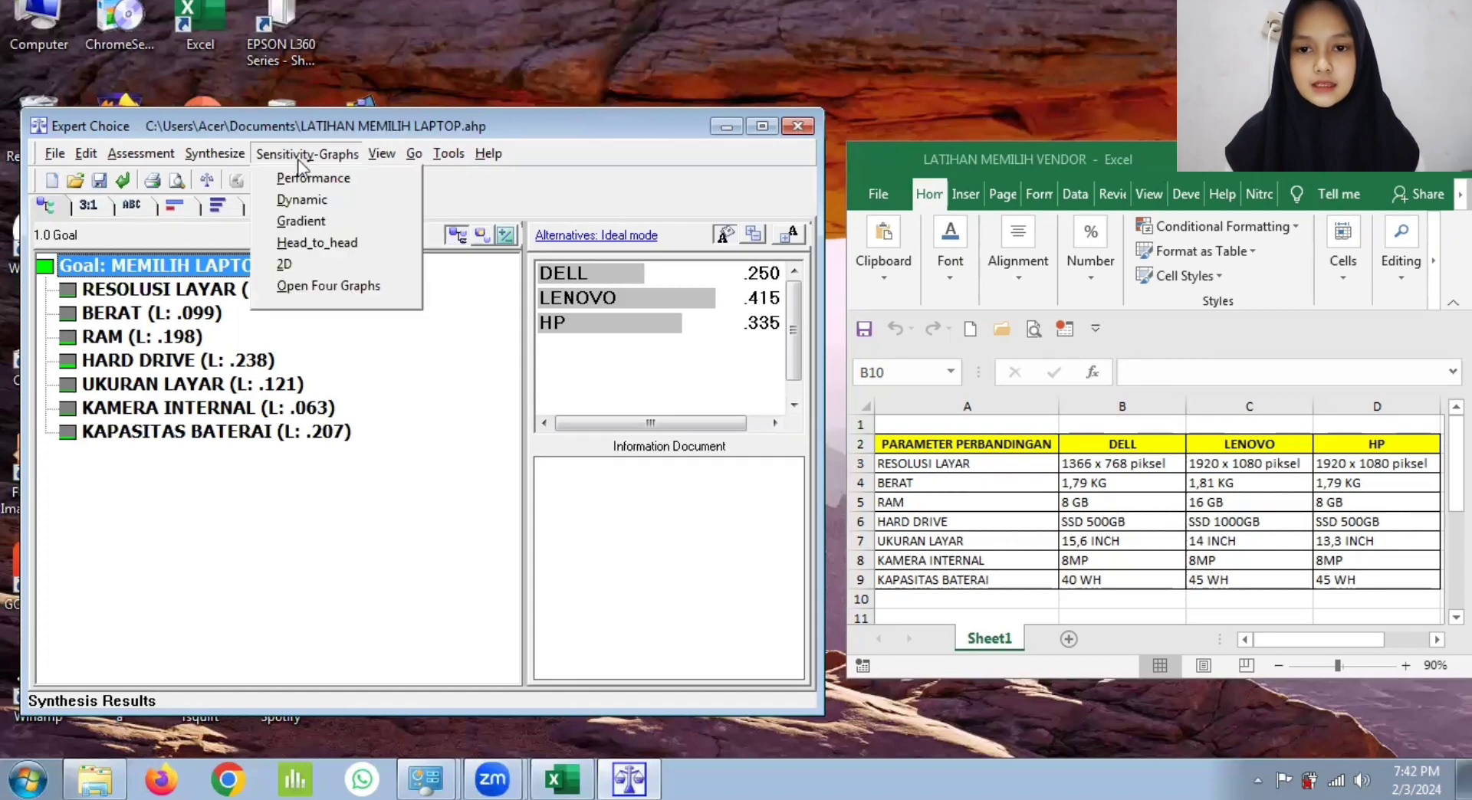
pyautogui.click(335, 286)
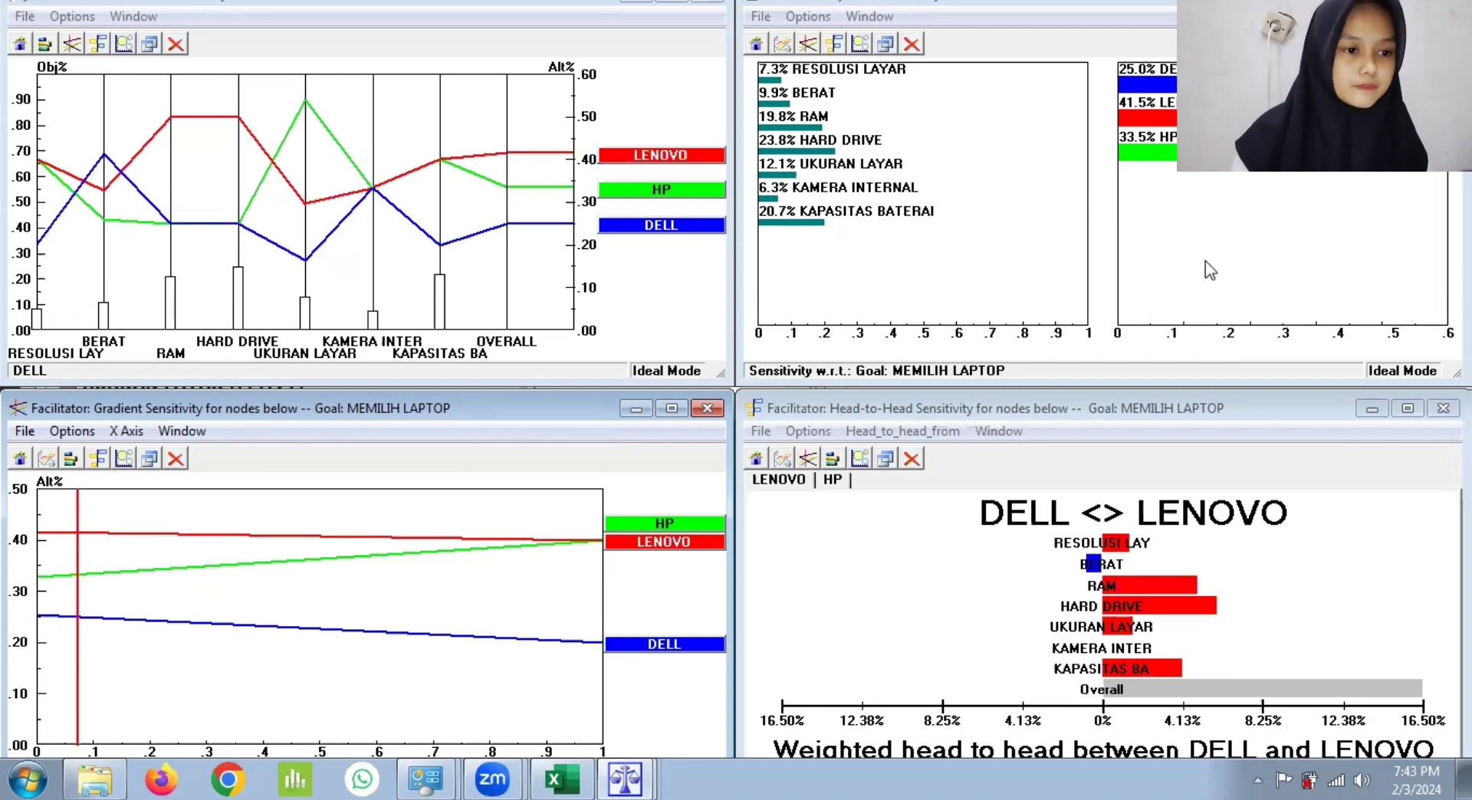
pyautogui.click(1165, 129)
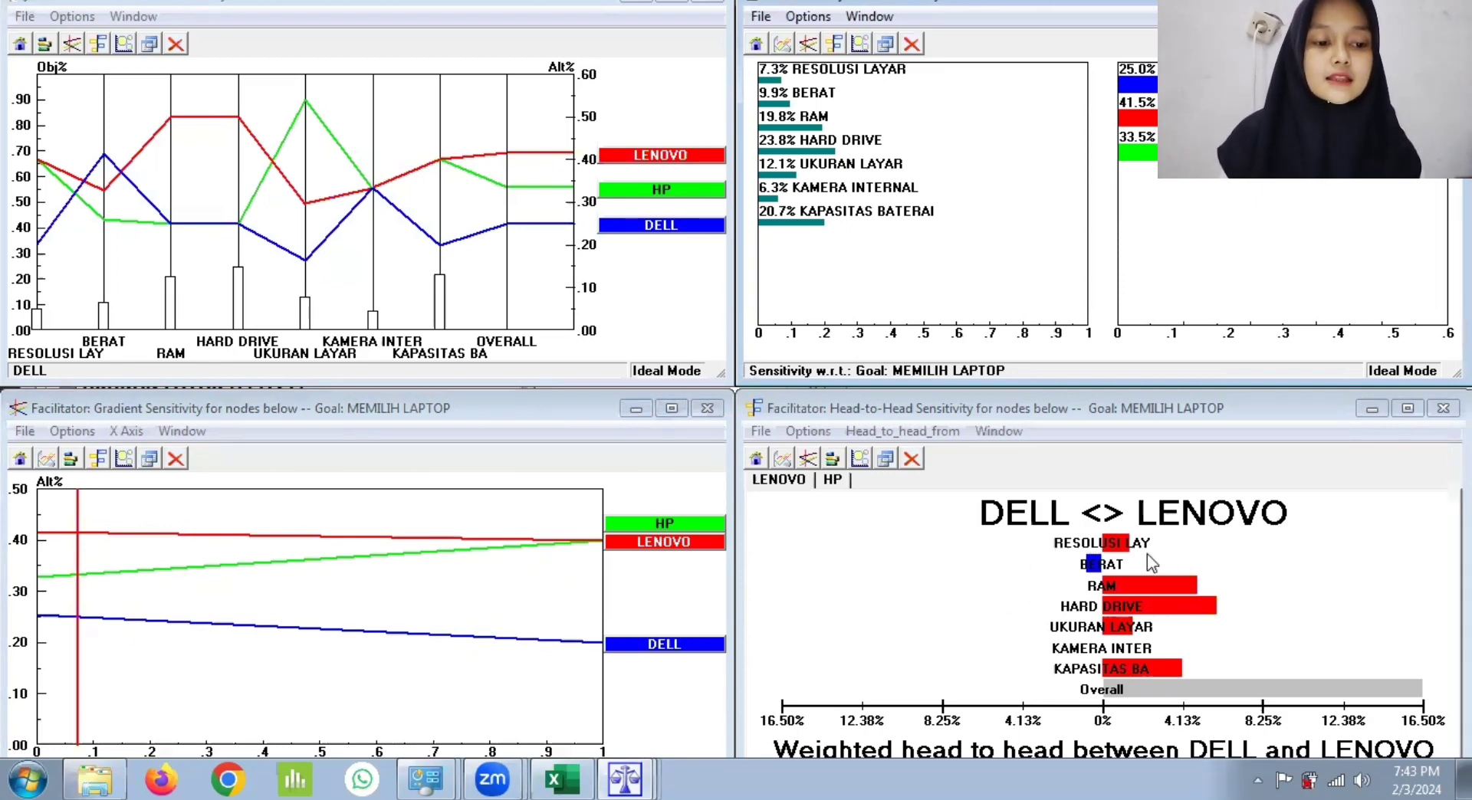
pyautogui.click(828, 480)
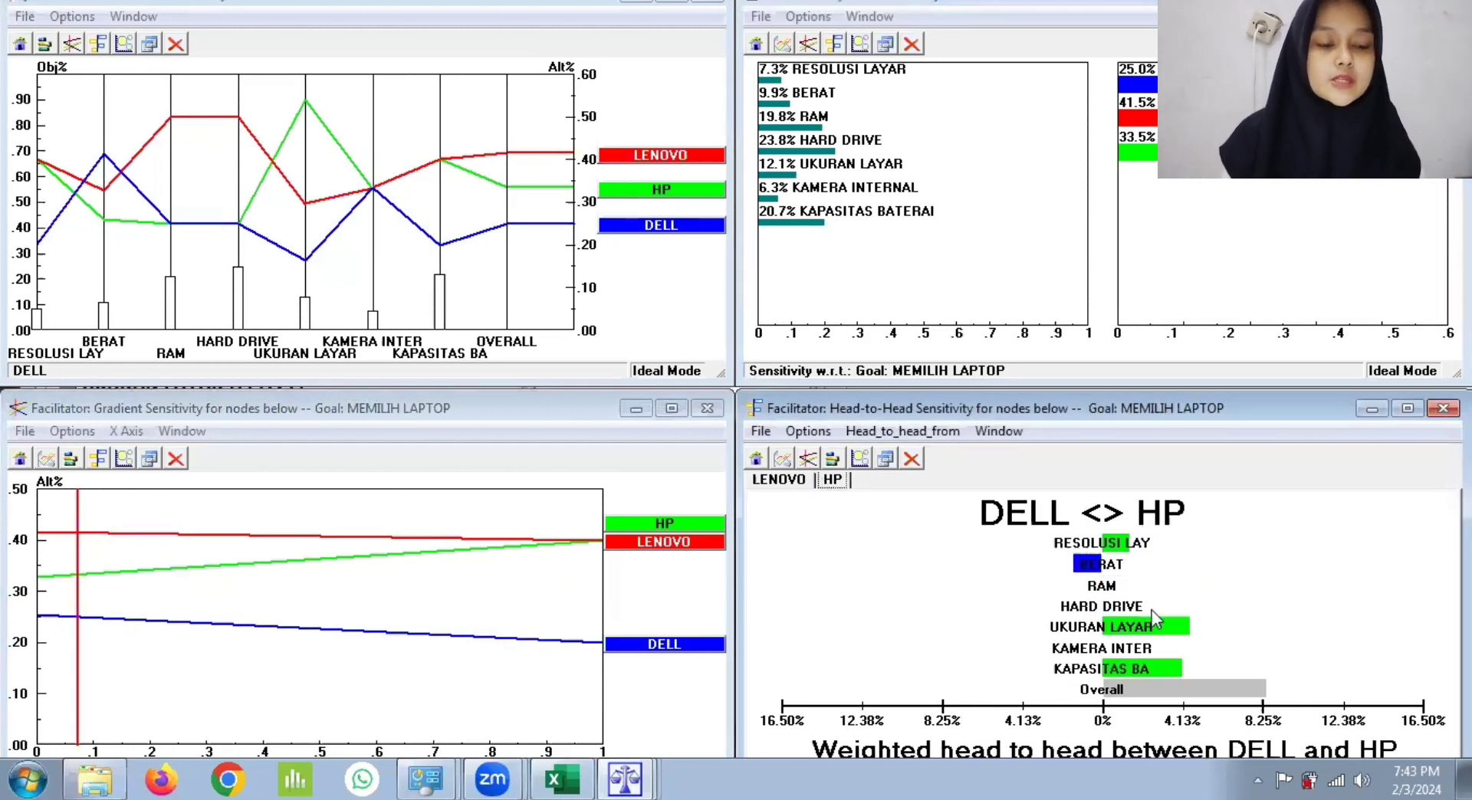